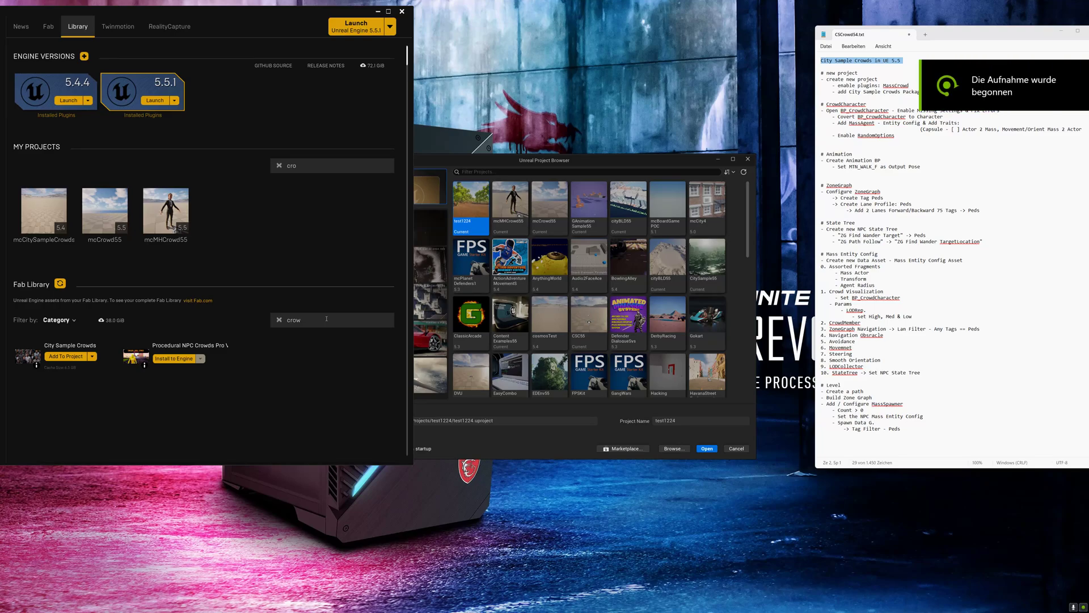
Create a new Games > Third Person project named CitySampleCrowds
left_click(527, 161)
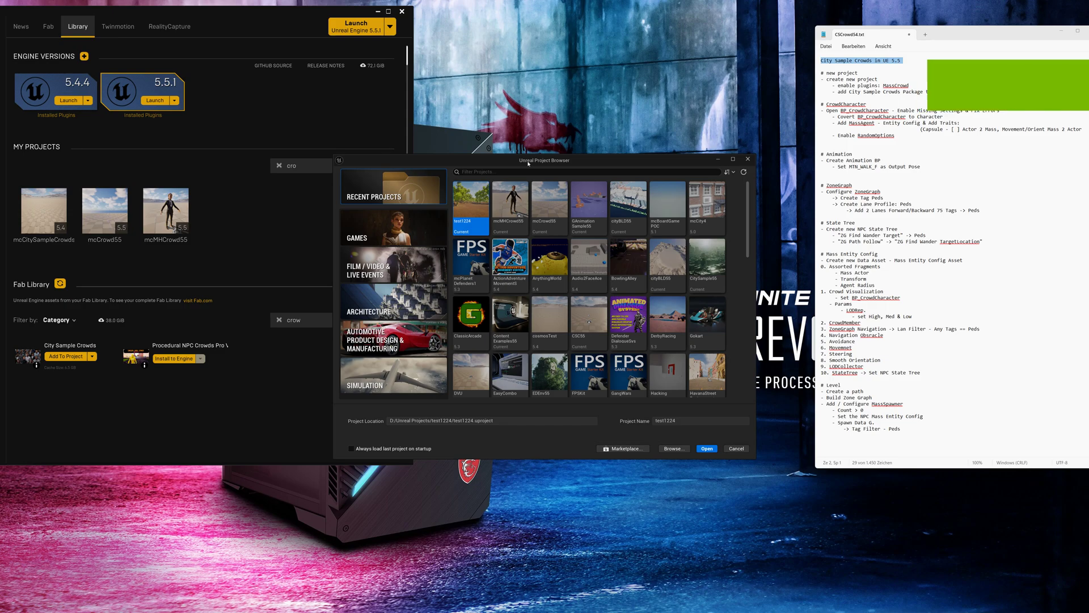
left_click(426, 224)
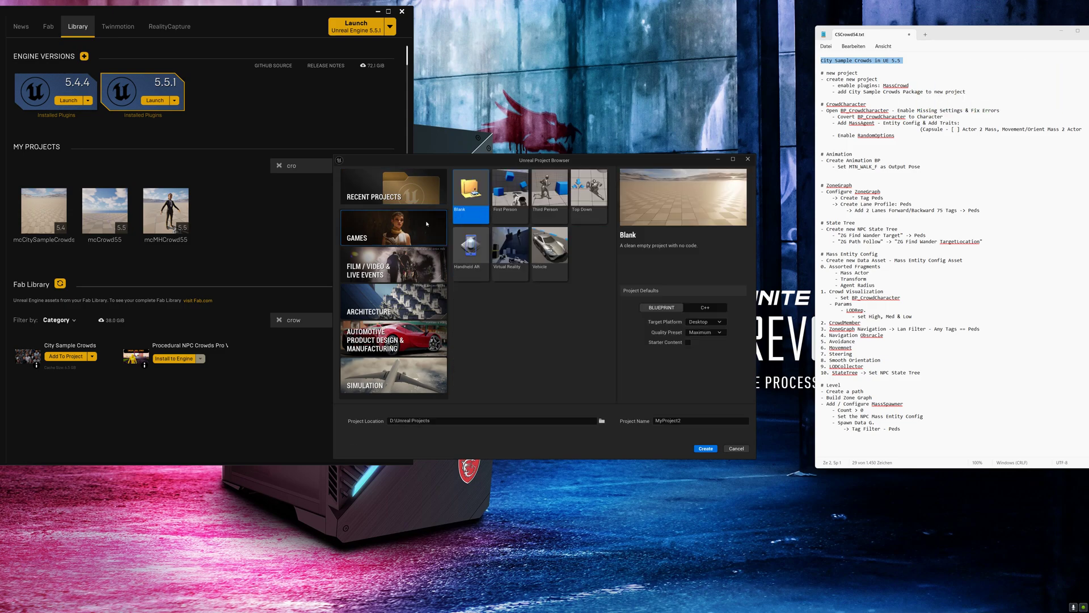
left_click(548, 202)
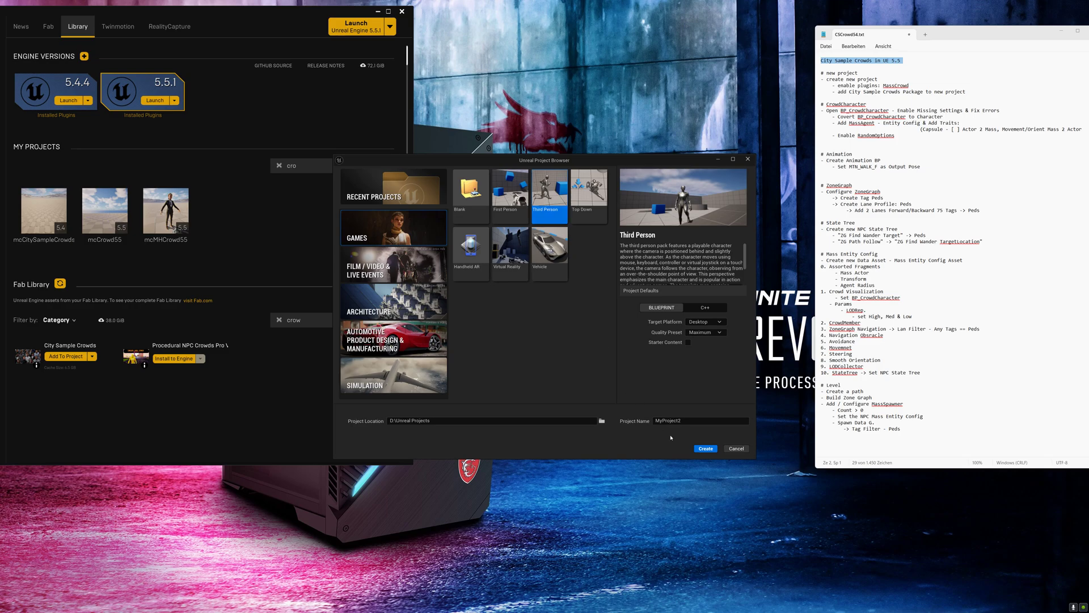
left_click(689, 422)
type("CitySampleCrowds55")
left_click(703, 448)
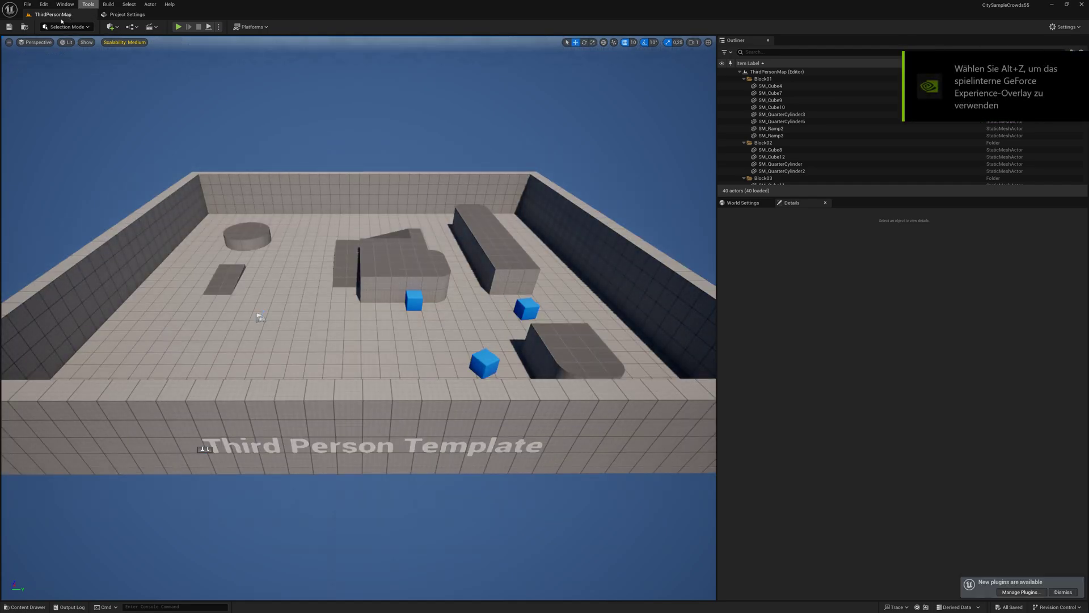
Enable the experimental MassCrowd plugin in Edit > Plugins and restart the editor
left_click(43, 4)
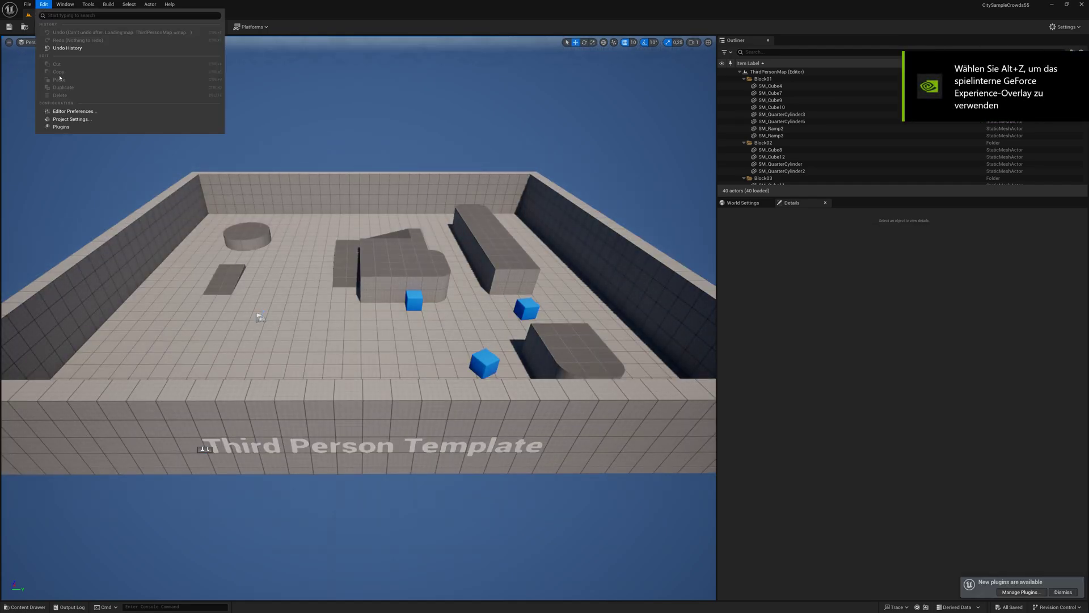
left_click(60, 126)
type("massc")
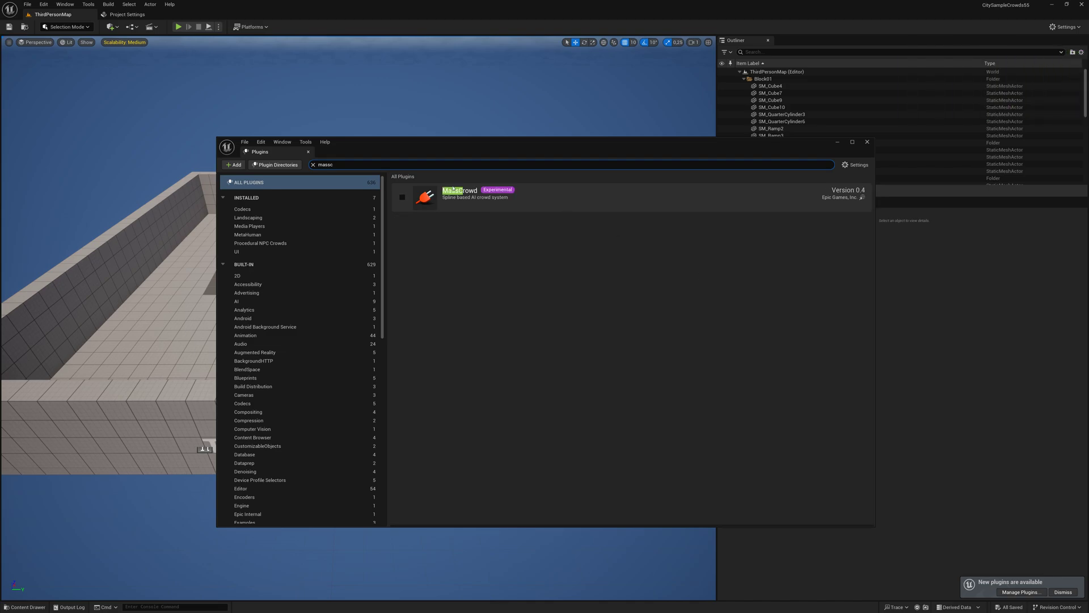
left_click(401, 198)
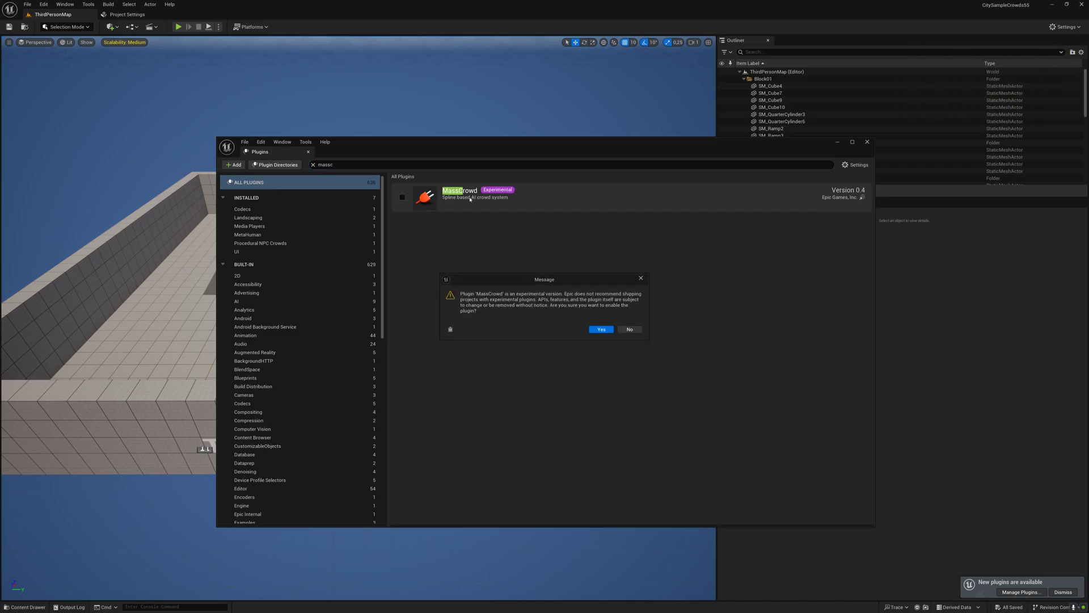
left_click(601, 329)
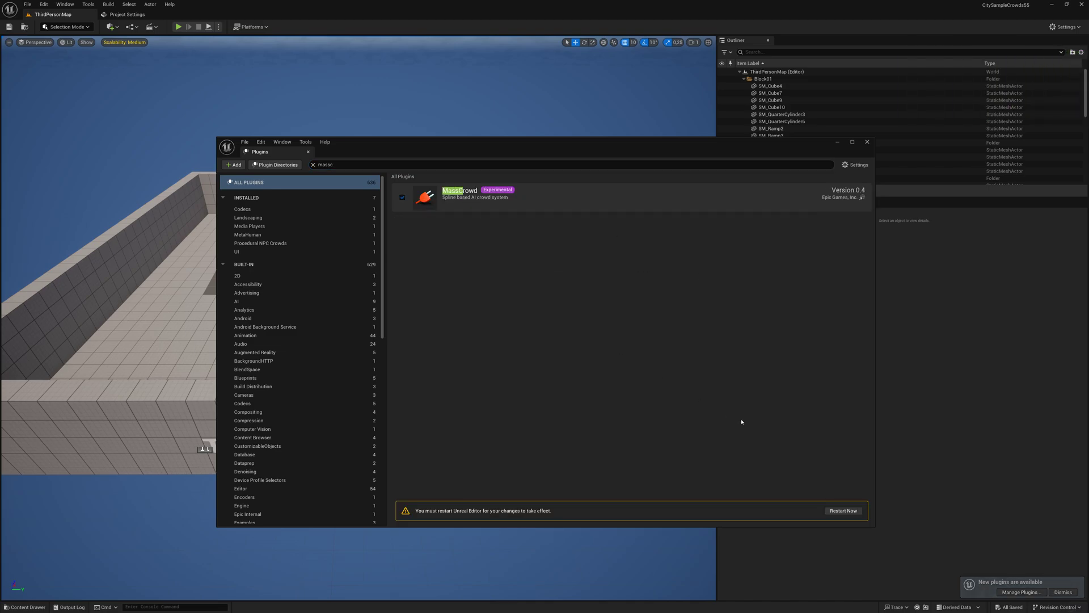
left_click(836, 513)
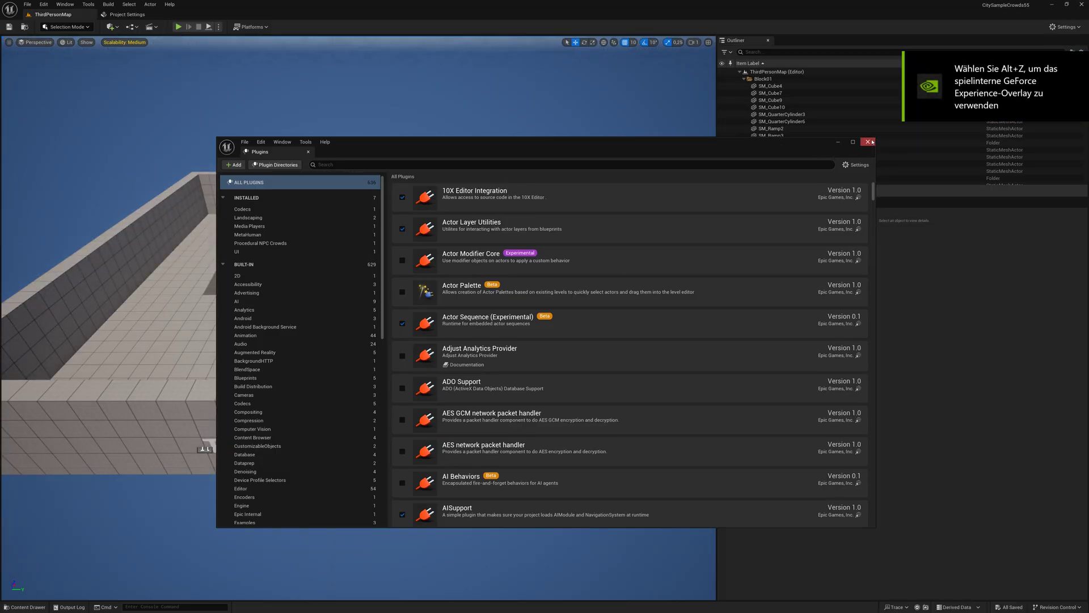
left_click(867, 142)
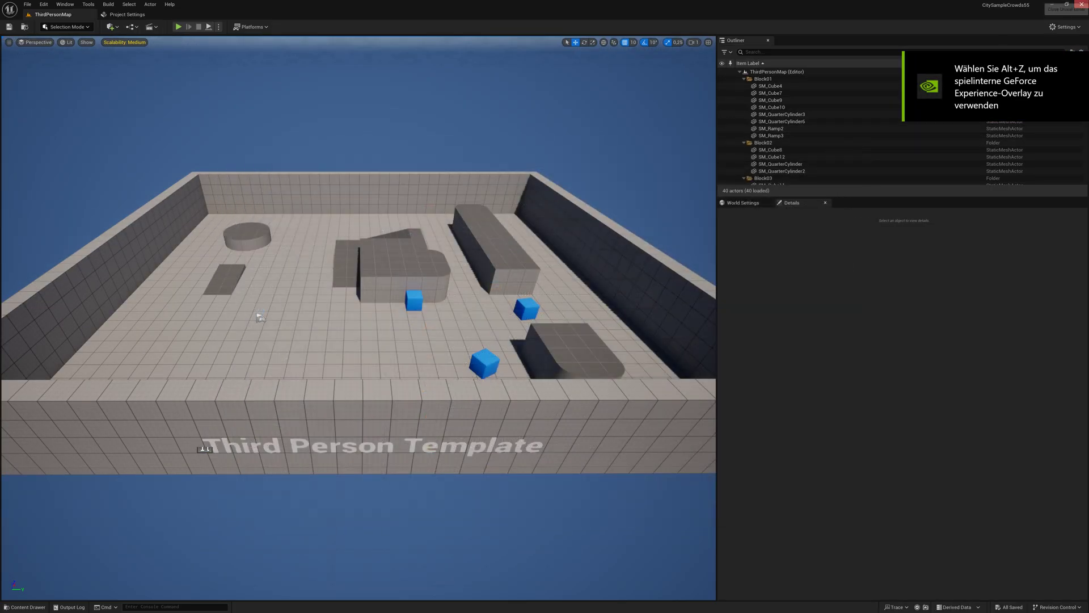
Add City Sample Crowds version 5.3 from the launcher to the CitySampleCrowds55 project
left_click(1066, 5)
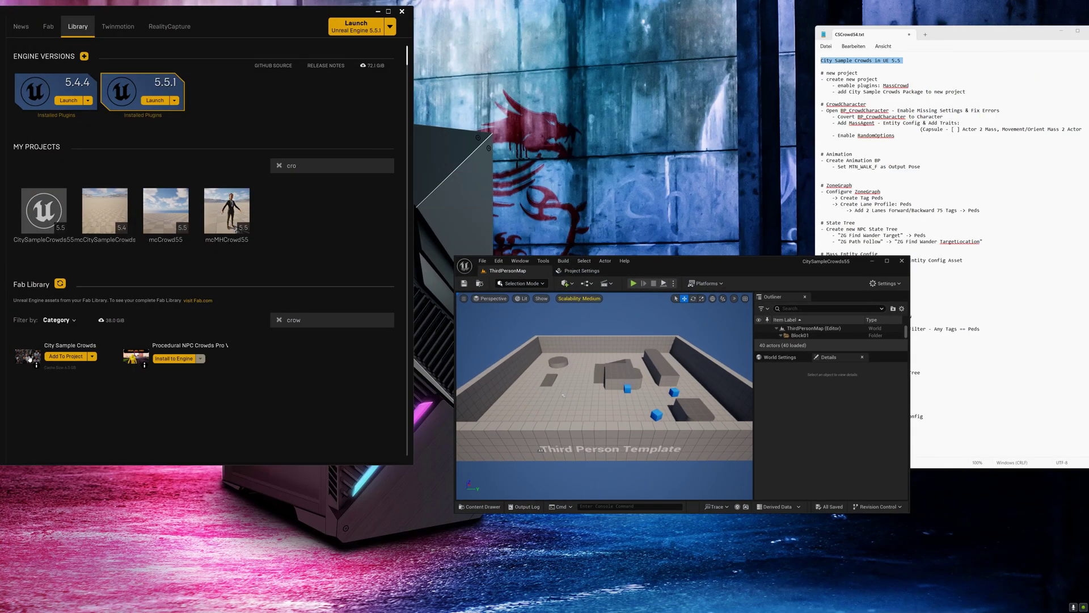
left_click(64, 358)
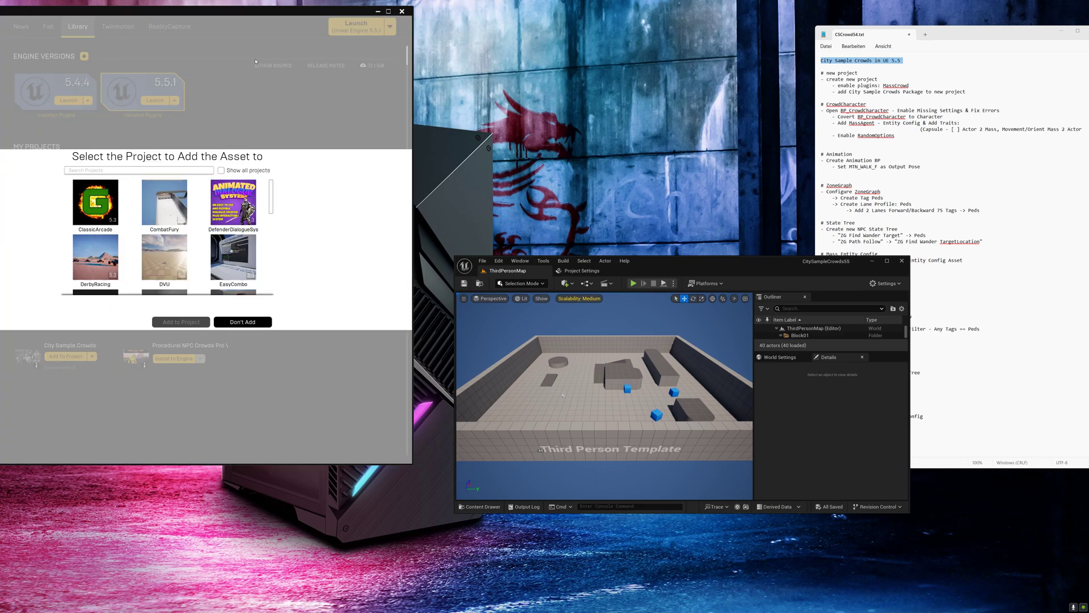
left_click(247, 171)
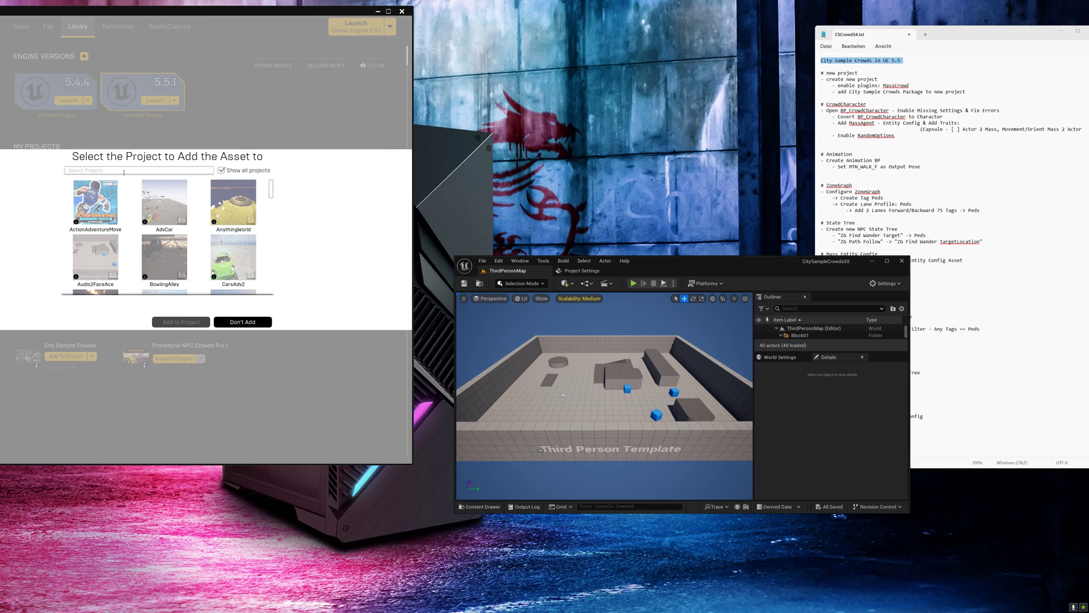
type("55")
left_click(102, 244)
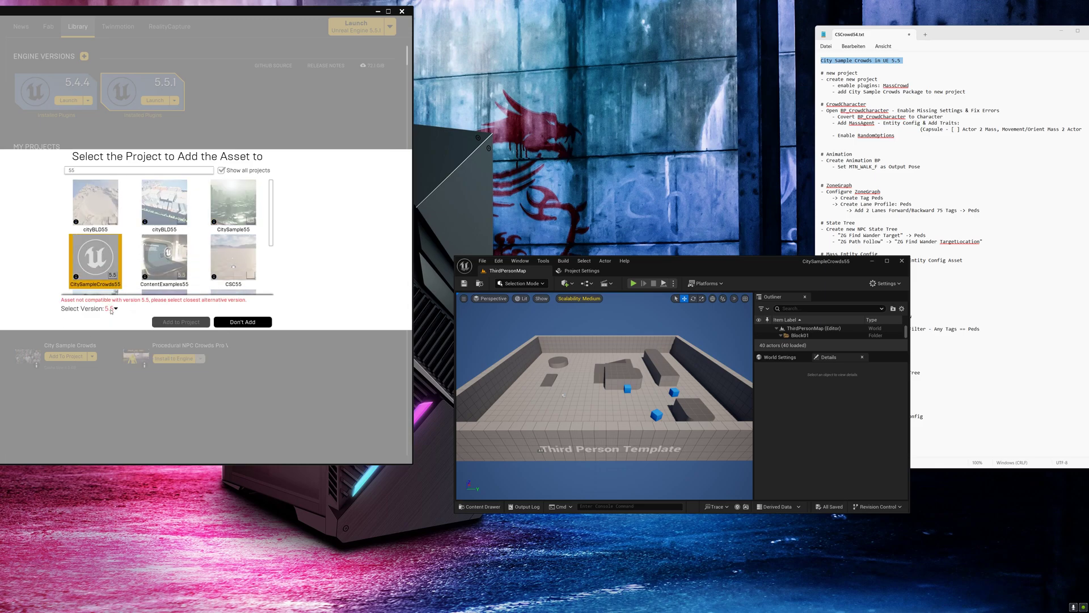
left_click(114, 309)
left_click(112, 348)
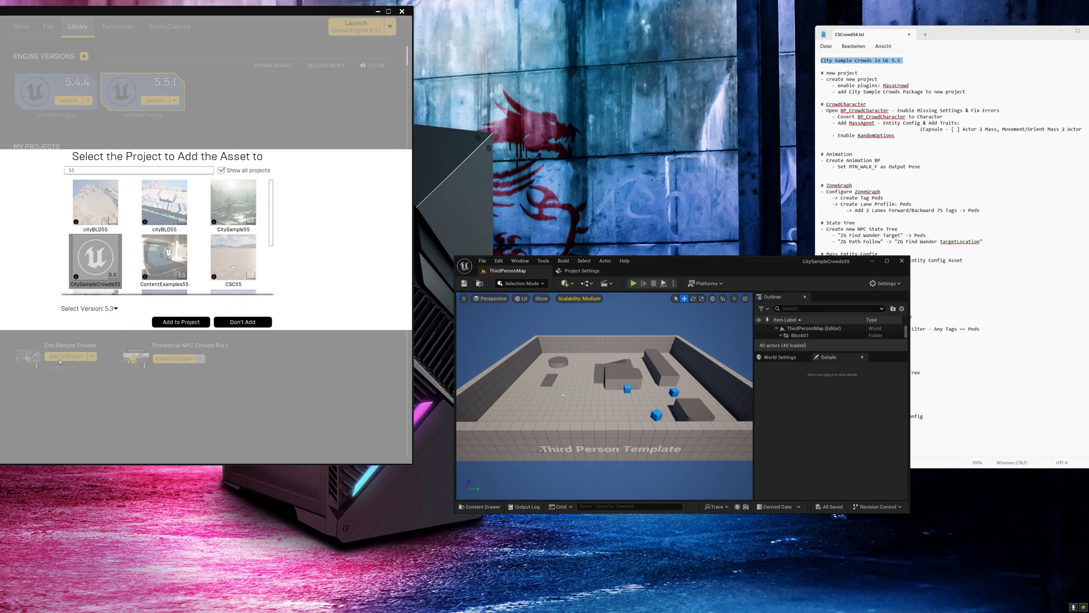
left_click(197, 321)
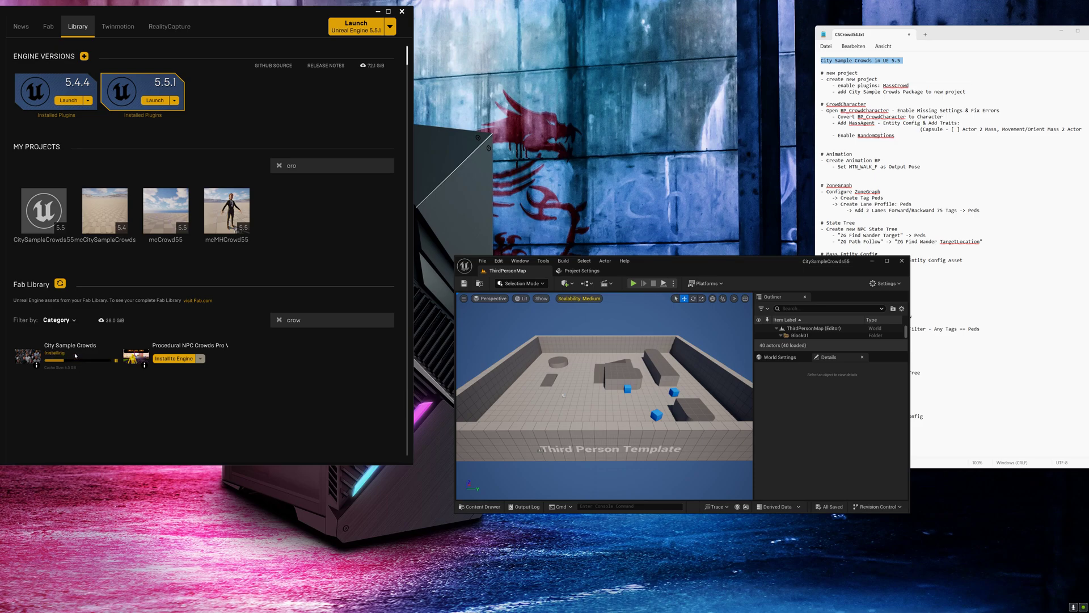
Close the Epic Games Launcher, then move the editor window up-left and make it taller
left_click(412, 11)
left_click_drag(670, 263, 317, 42)
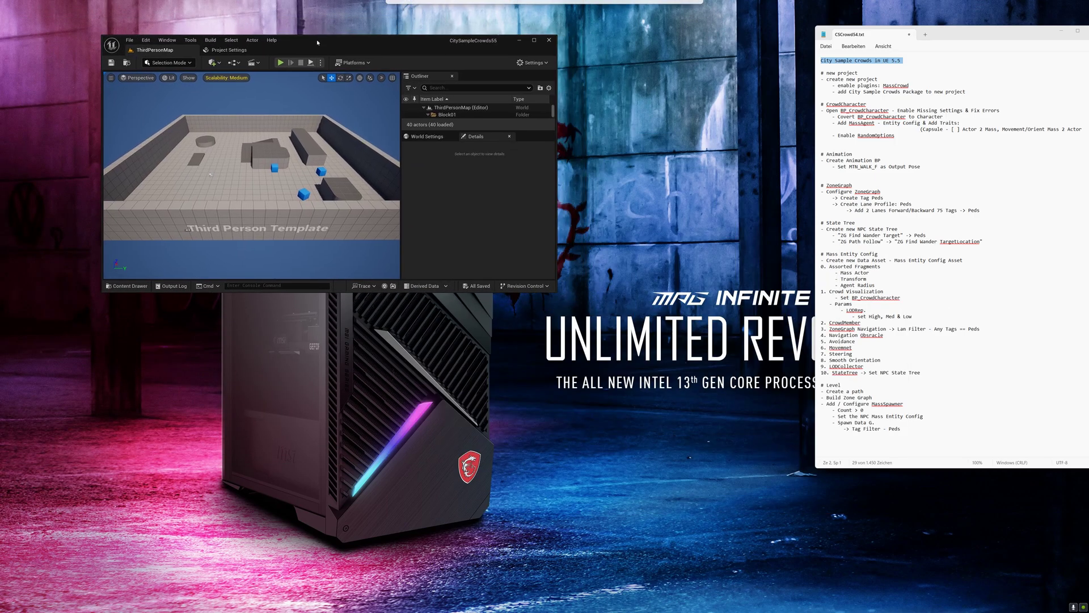
left_click_drag(551, 292, 551, 543)
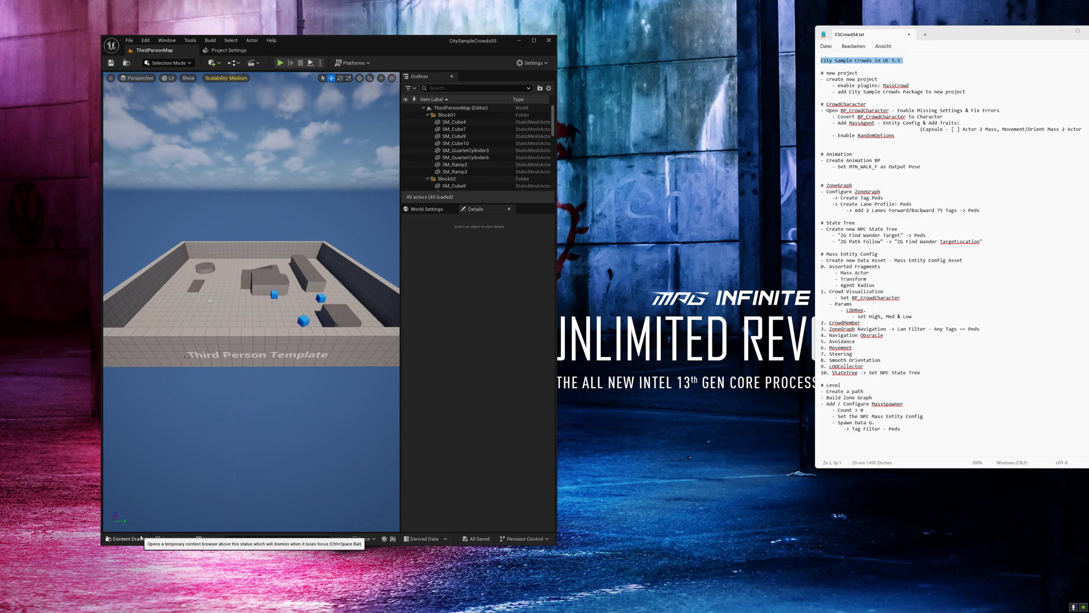
Open BP_CrowdCharacter from CitySampleCrowd > Blueprints in the Content Drawer
left_click(118, 539)
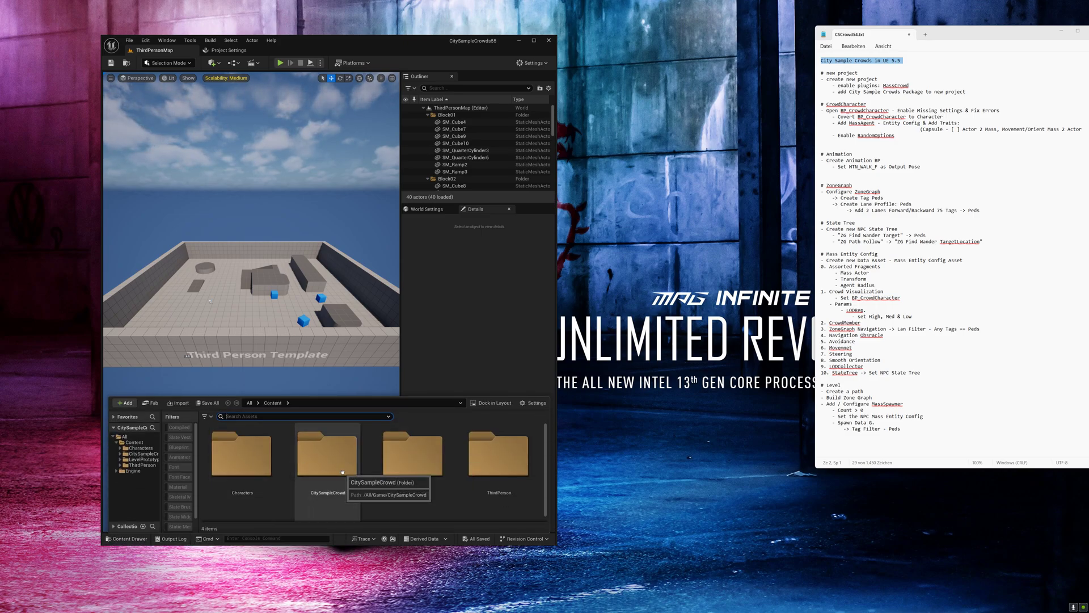
double_click(342, 472)
double_click(315, 460)
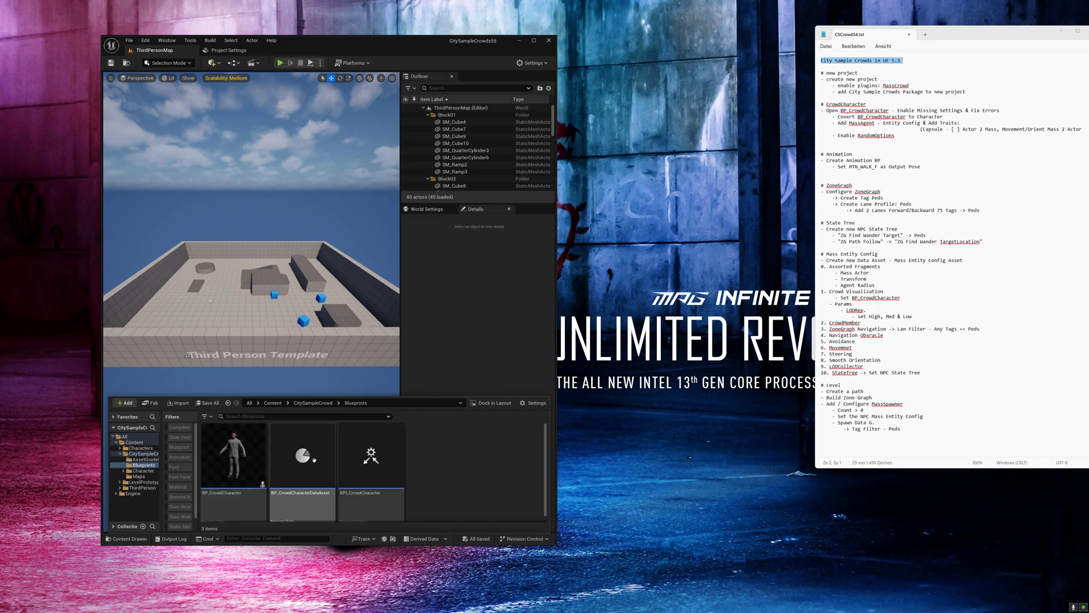
double_click(231, 461)
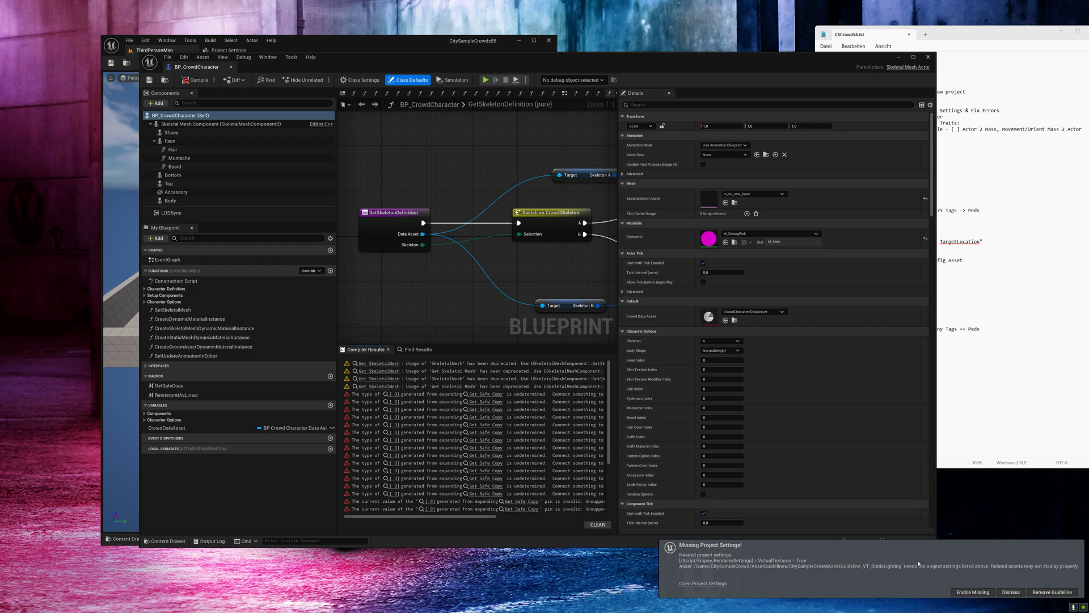
Delete the faulty Make Array node behind the first compiler error
left_click(966, 591)
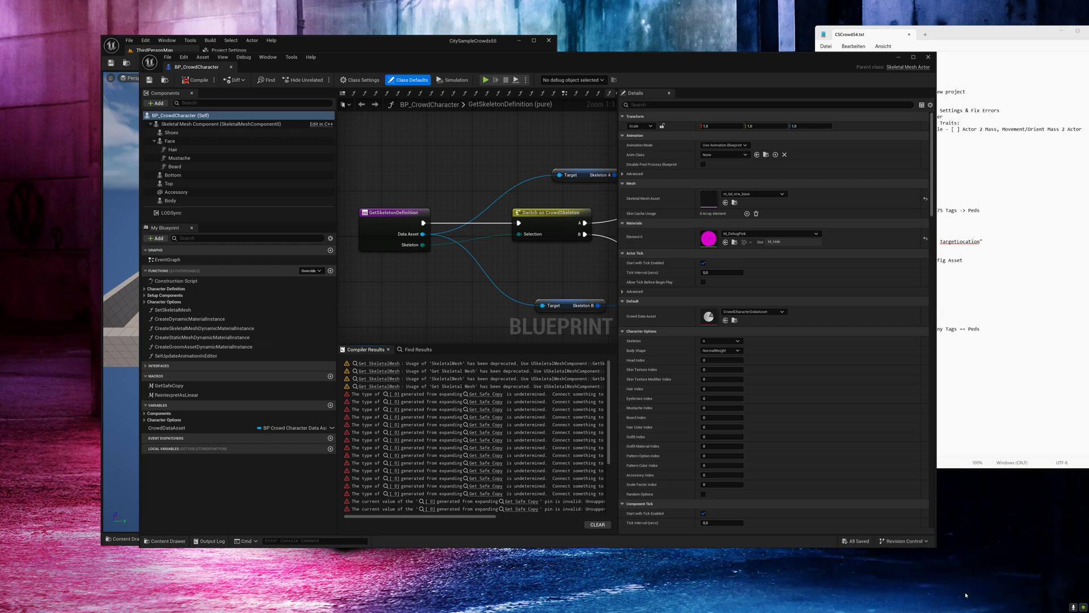
left_click_drag(617, 438, 758, 439)
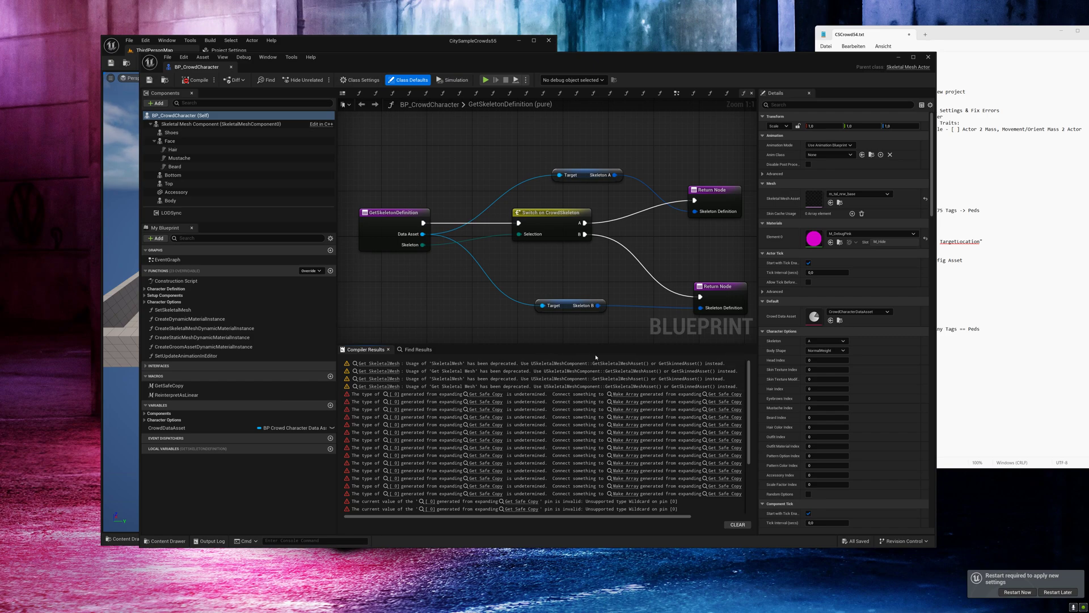
left_click(616, 395)
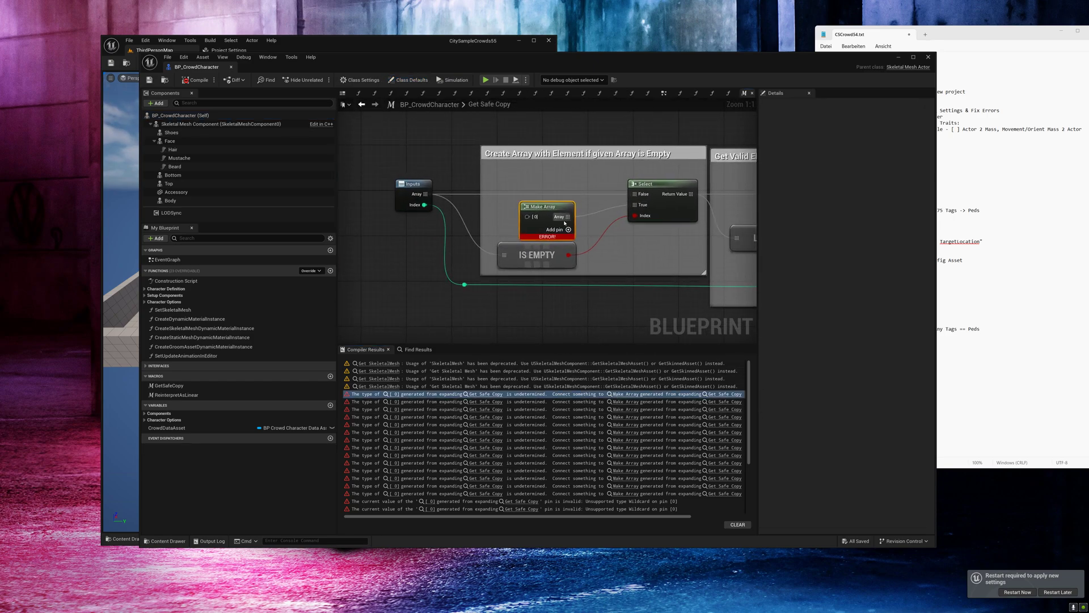
key("Delete")
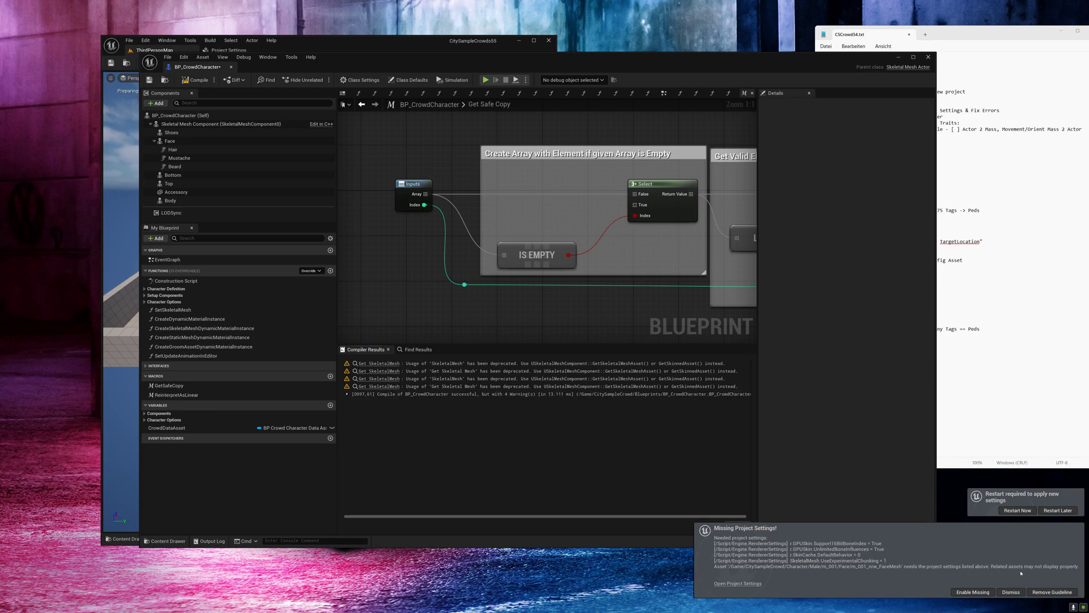
Enable the missing project settings, save the blueprint, and dock it into the main editor
left_click(972, 591)
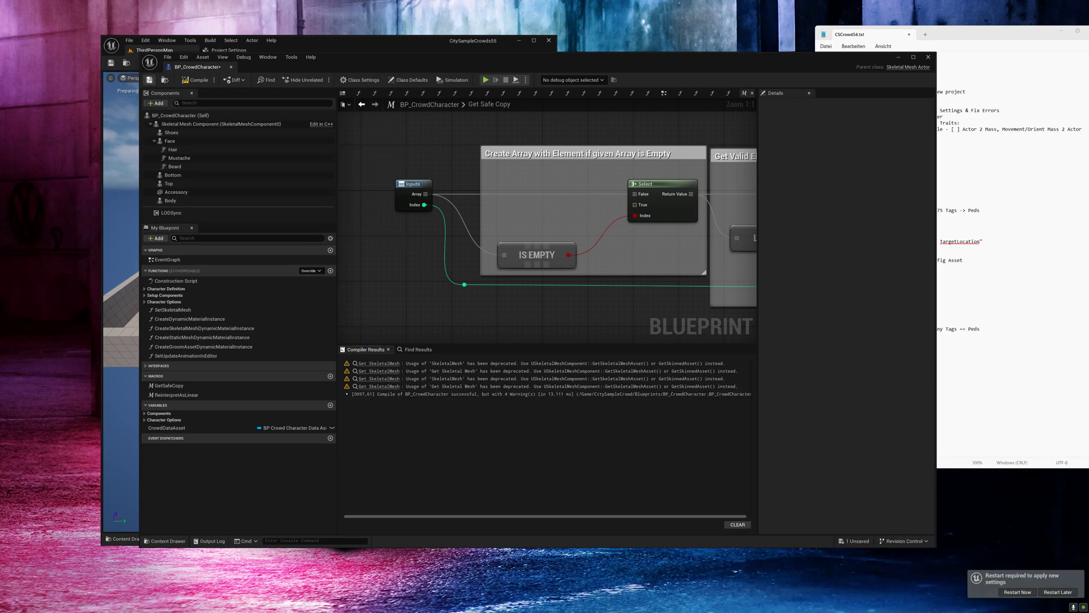
left_click(149, 80)
left_click_drag(196, 67, 252, 51)
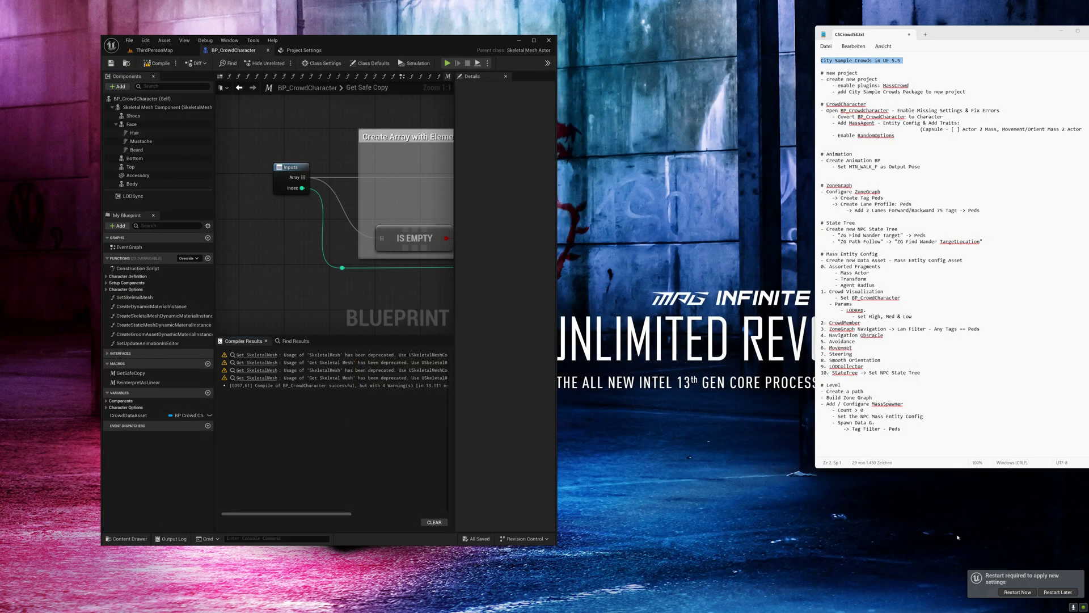
Restart the editor, reopen BP_CrowdCharacter from the Content Drawer, and enlarge its window
left_click(1024, 594)
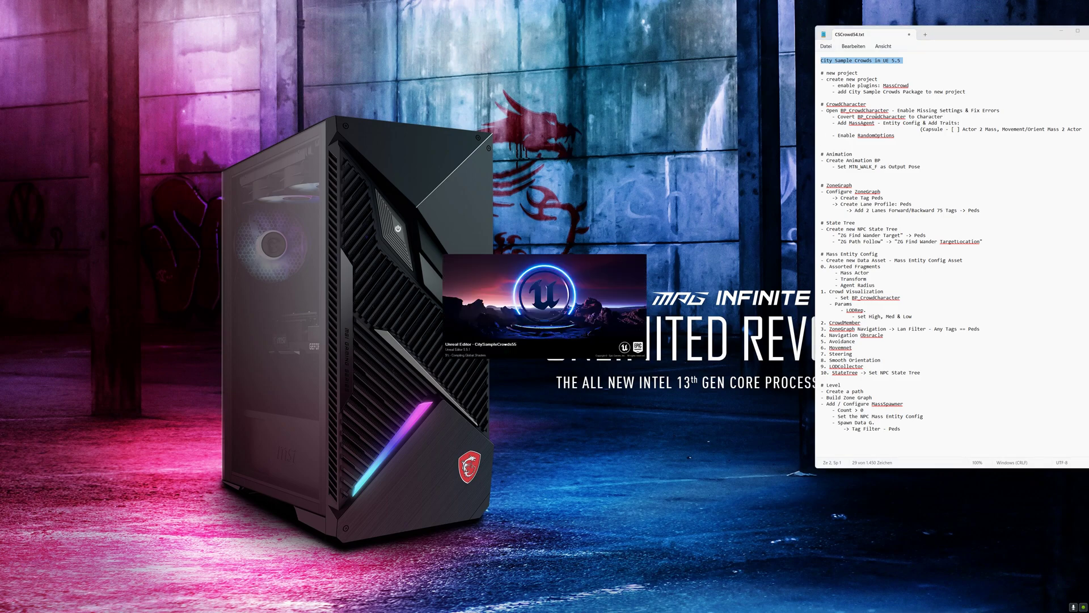
triple_click(877, 117)
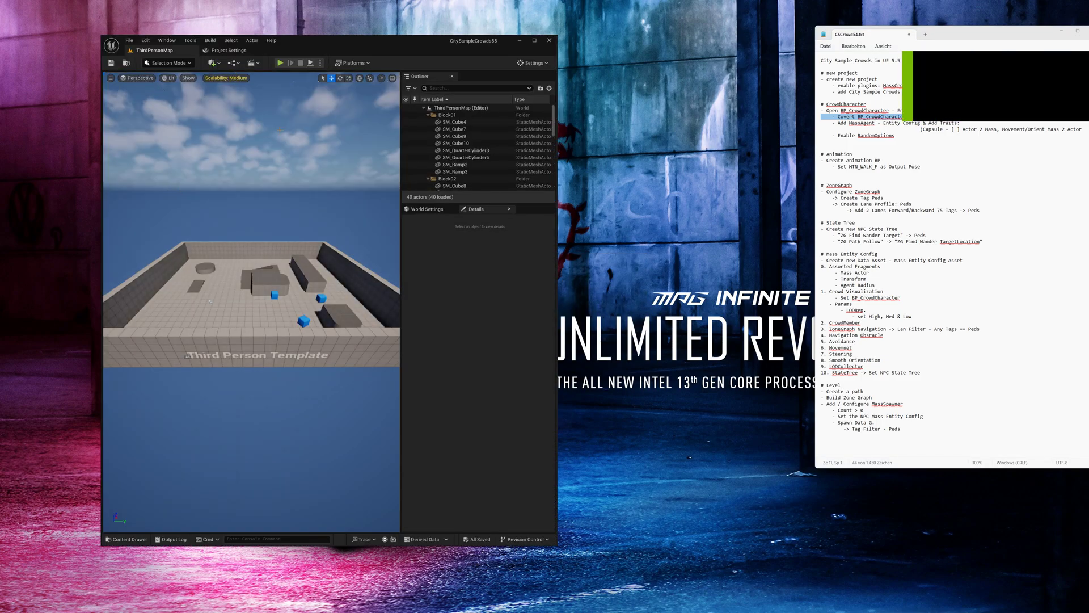
left_click(132, 539)
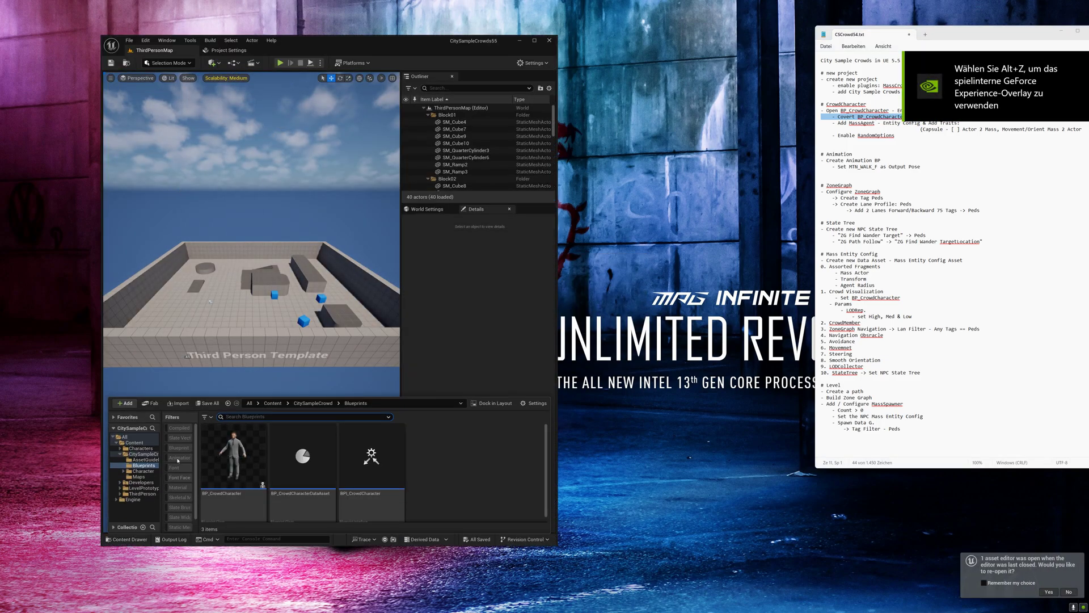
double_click(247, 457)
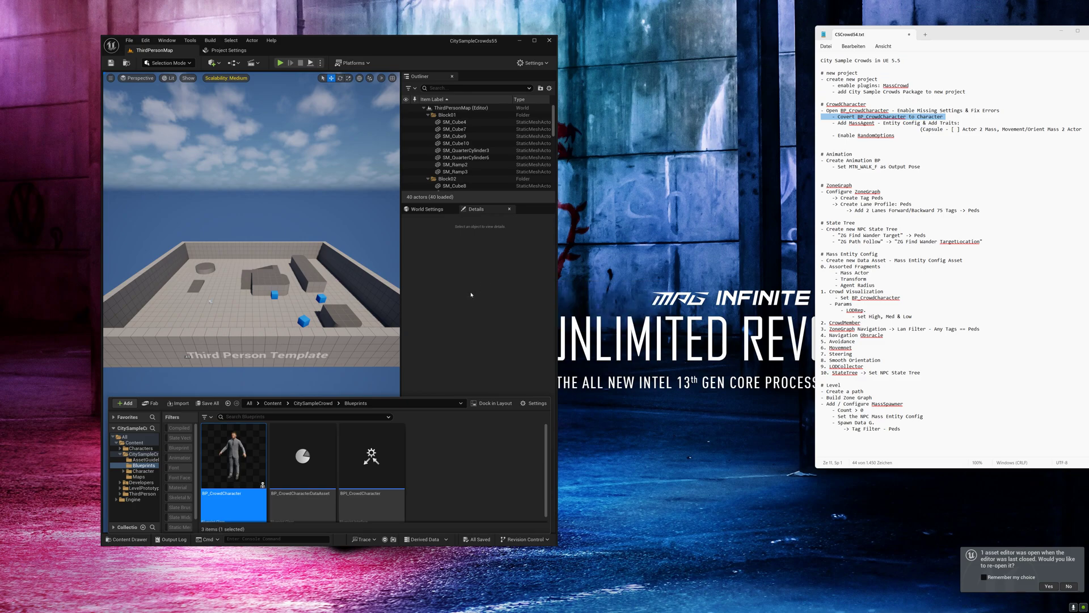
left_click_drag(556, 543, 768, 578)
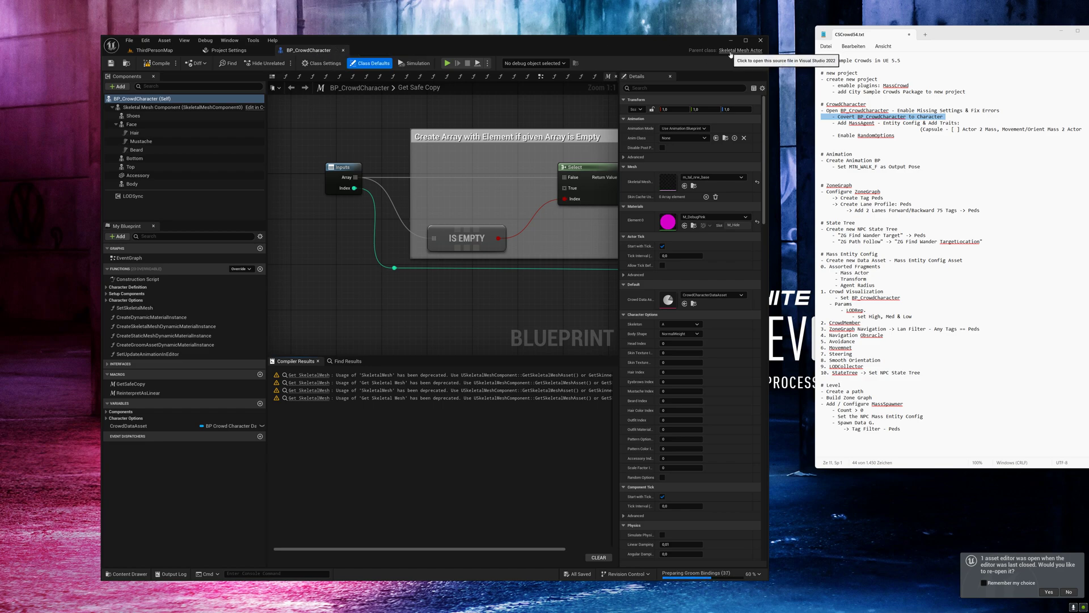
Reparent BP_CrowdCharacter to the Character class through Class Settings
left_click(309, 62)
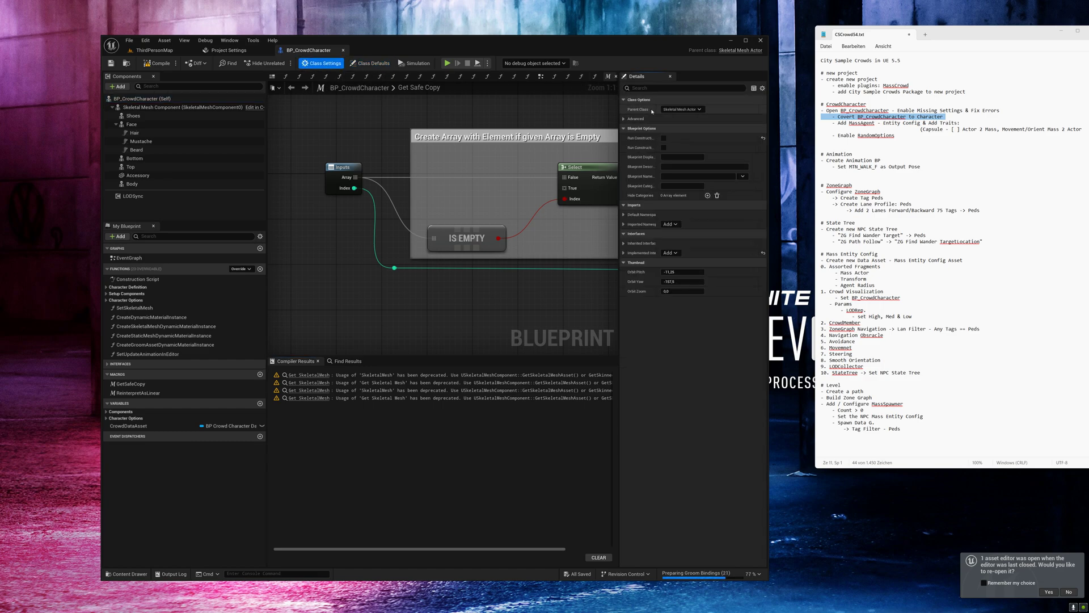
left_click(672, 110)
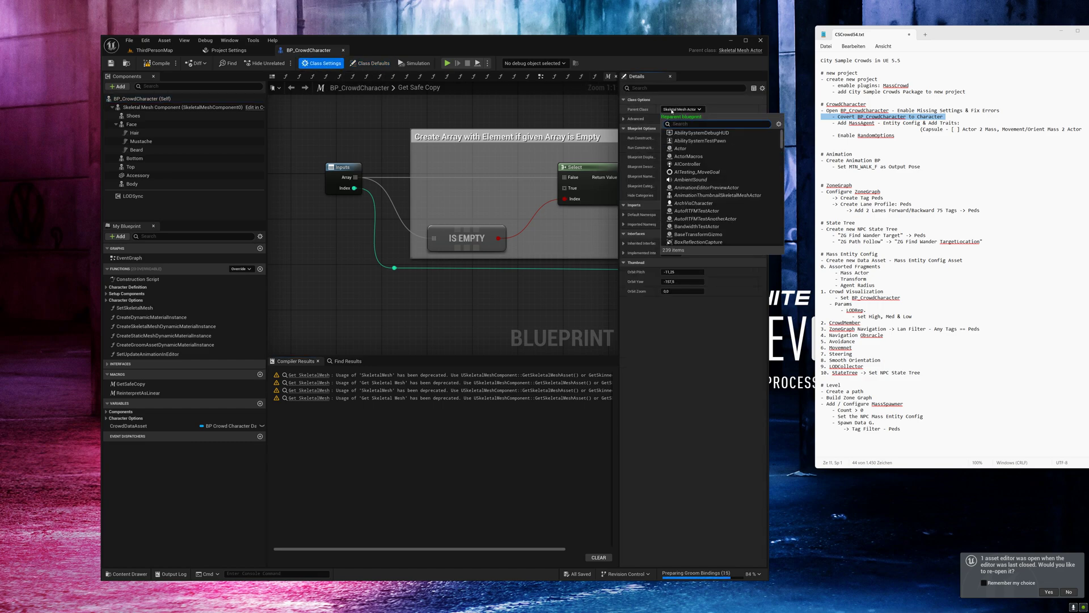
type("char")
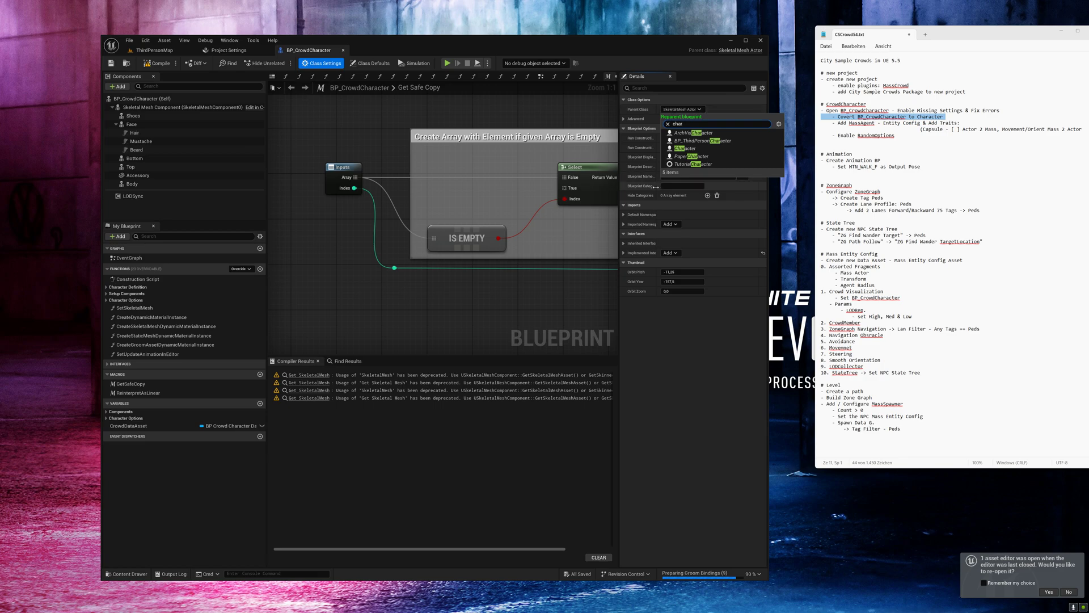
left_click(685, 148)
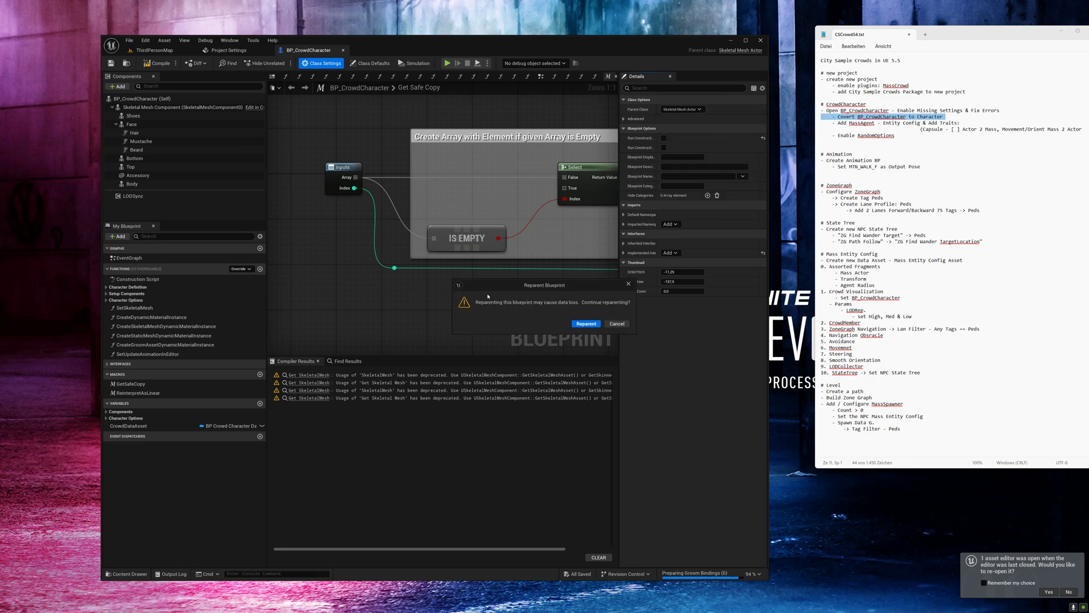
left_click(587, 322)
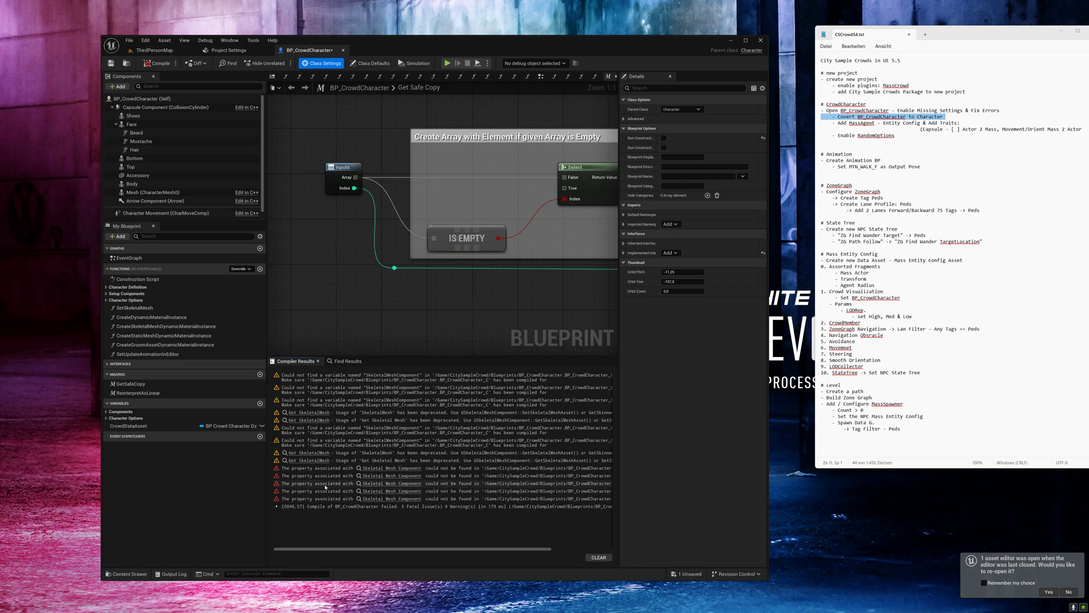
Swap all five erroring Skeletal Mesh references, including SetSkeletalMeshes and AttachAccessory, for Mesh (CharacterMesh0), then compile
left_click(389, 470)
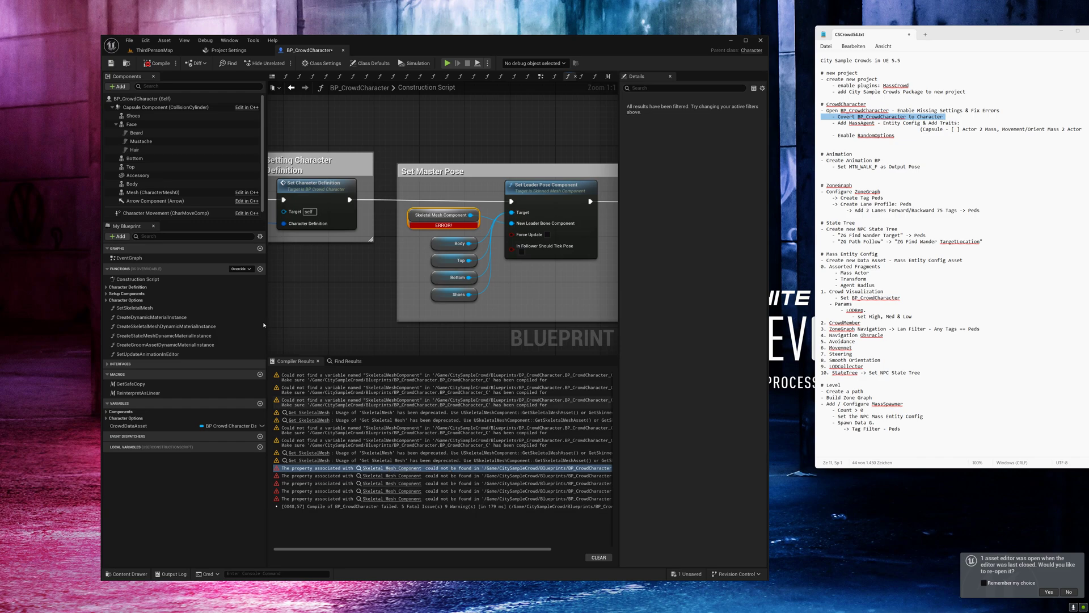
left_click(158, 192)
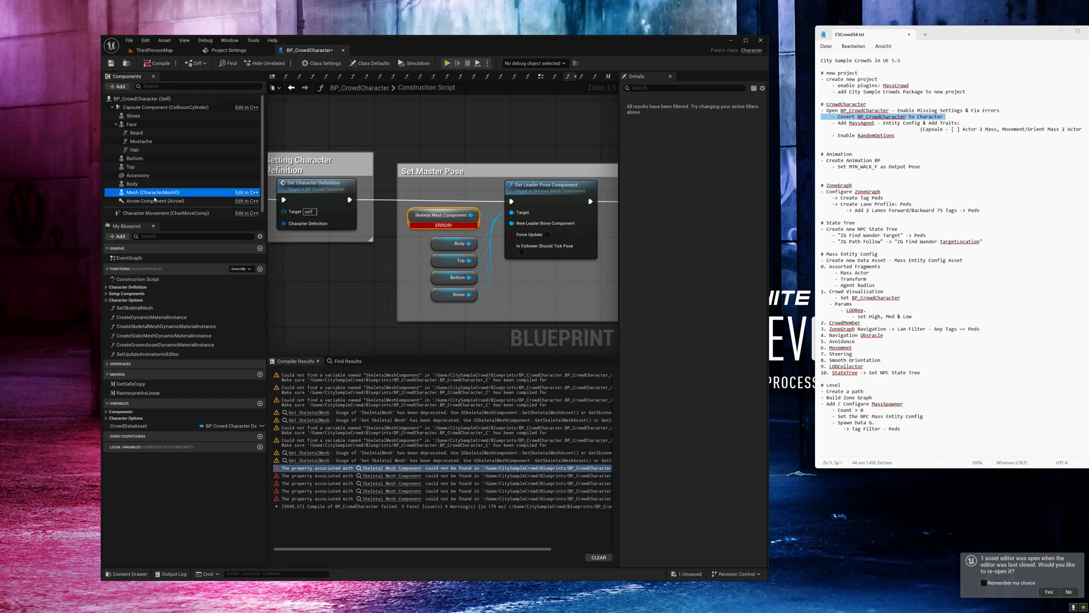
left_click_drag(162, 201, 437, 215)
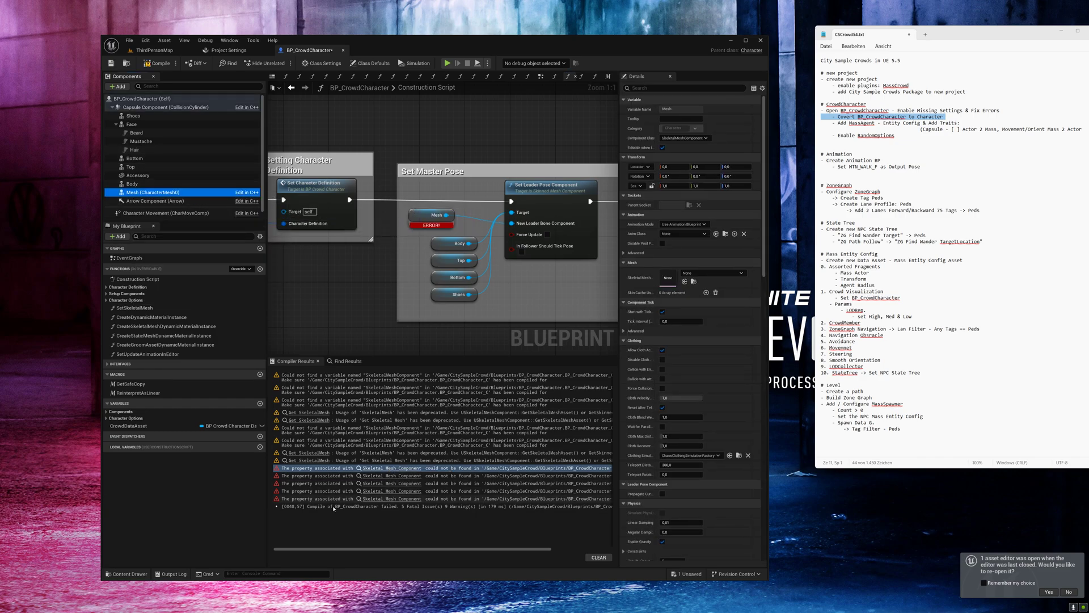
left_click(389, 478)
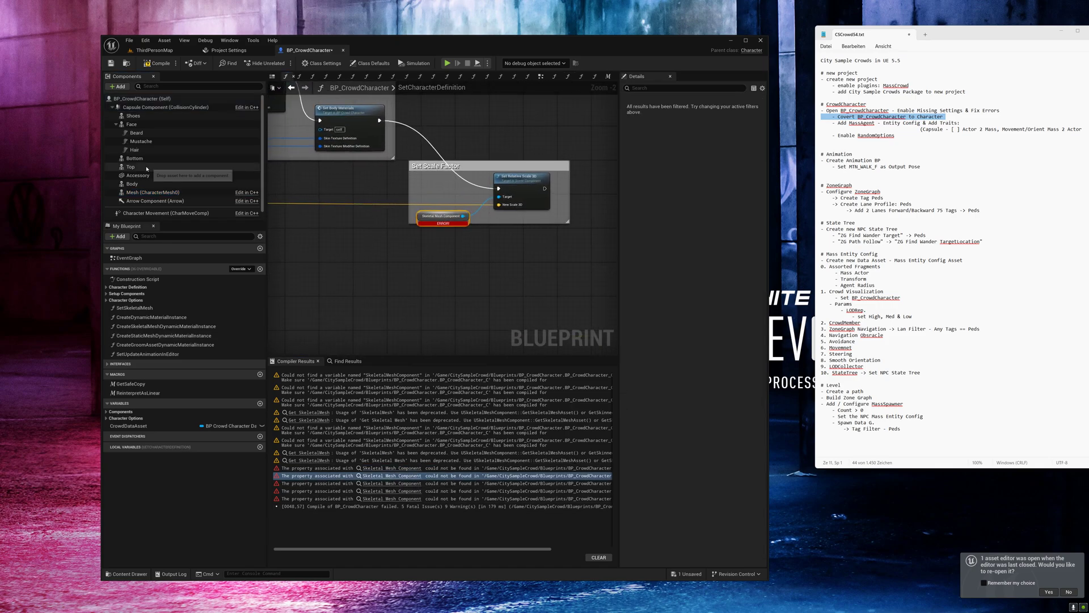
left_click_drag(409, 202, 411, 204)
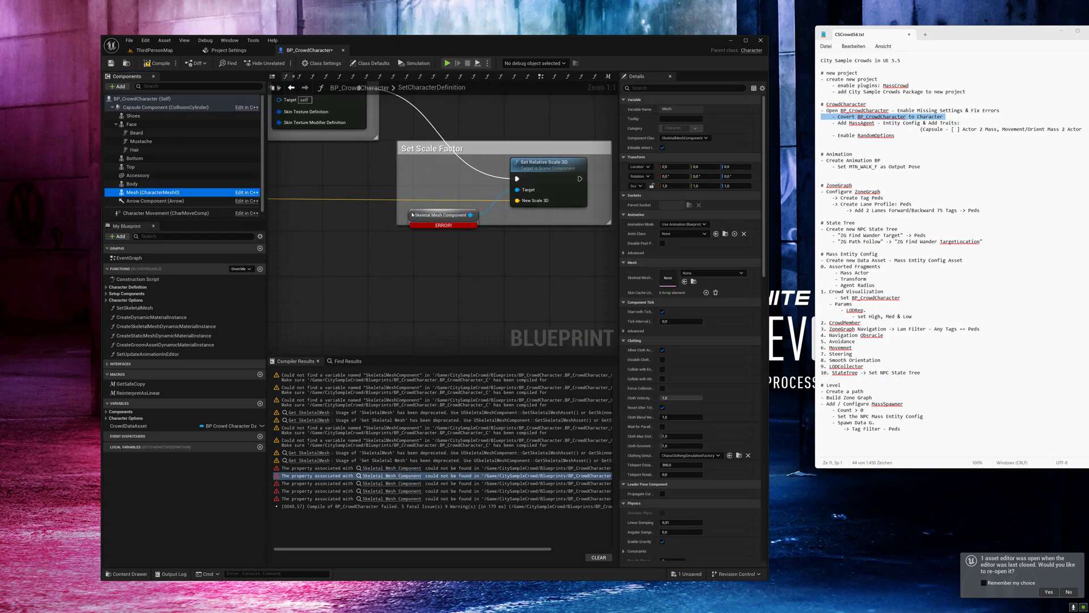
left_click(376, 483)
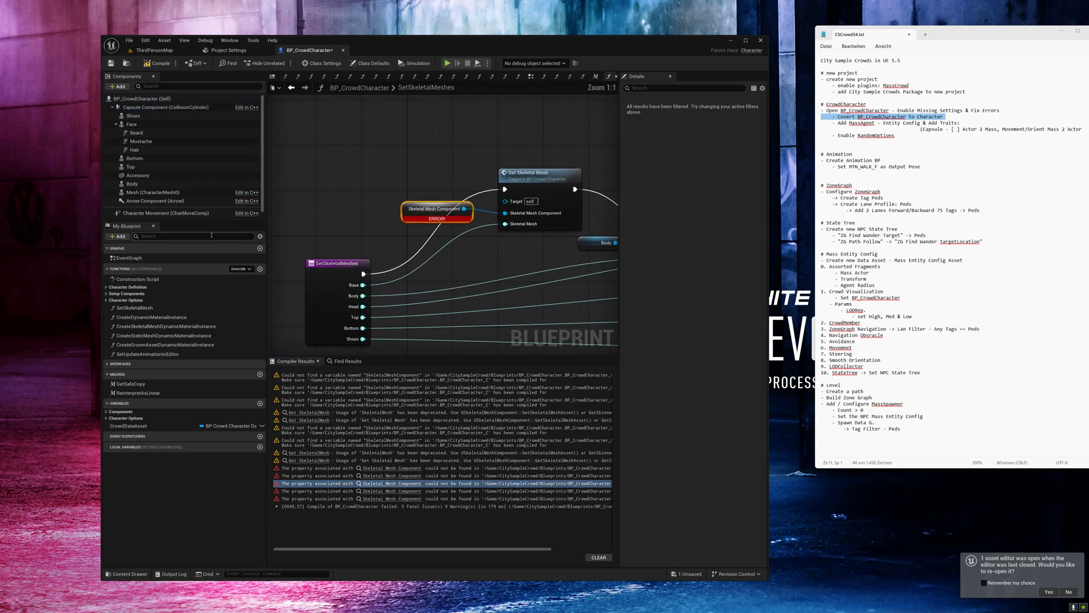
left_click_drag(152, 192, 410, 214)
left_click(382, 491)
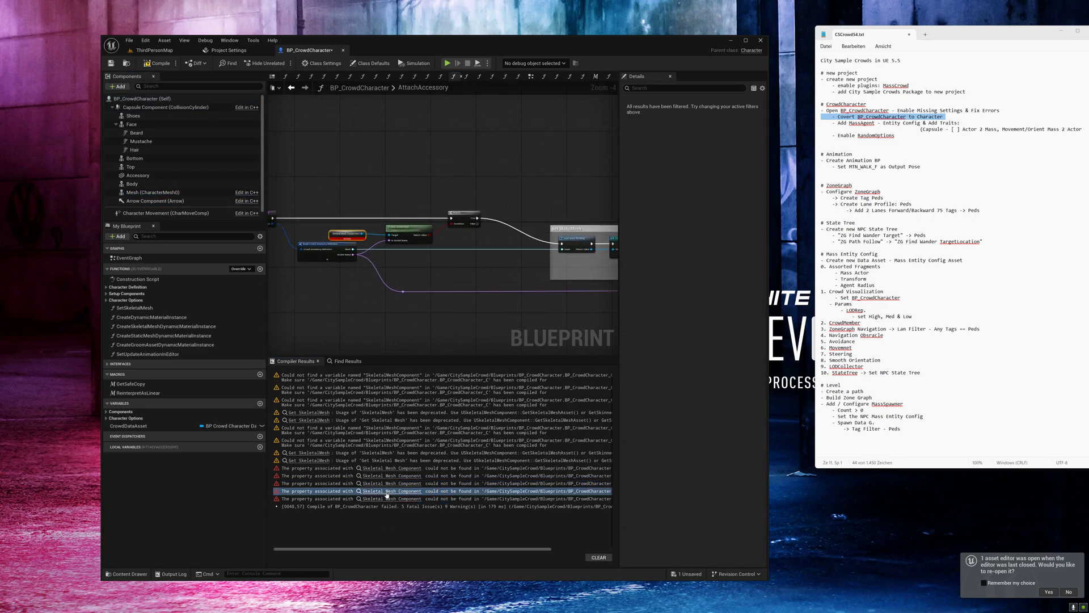
left_click_drag(153, 192, 409, 213)
left_click(408, 499)
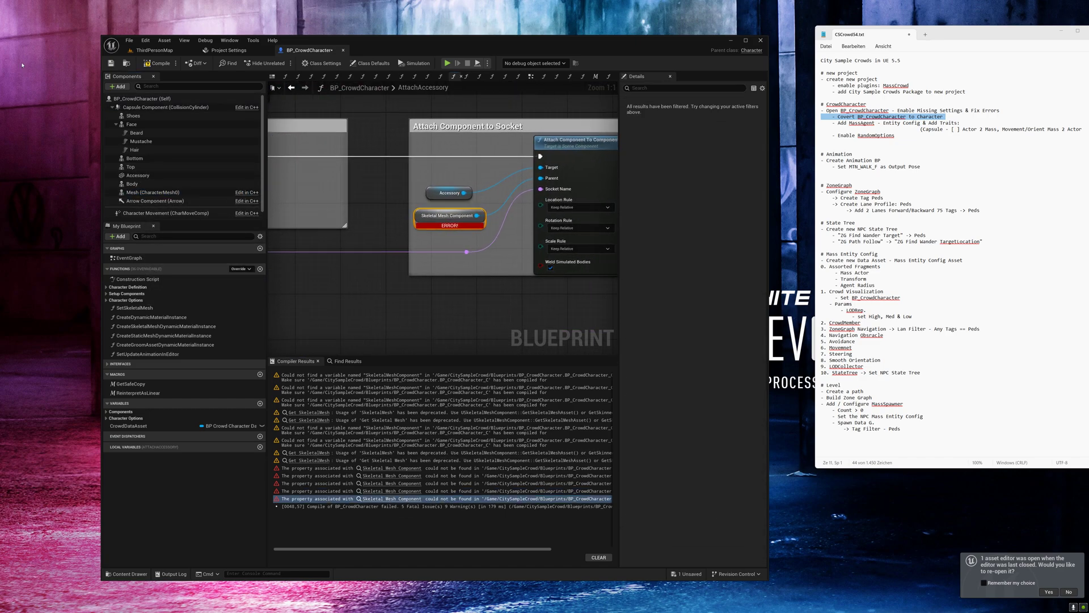
left_click_drag(152, 192, 418, 211)
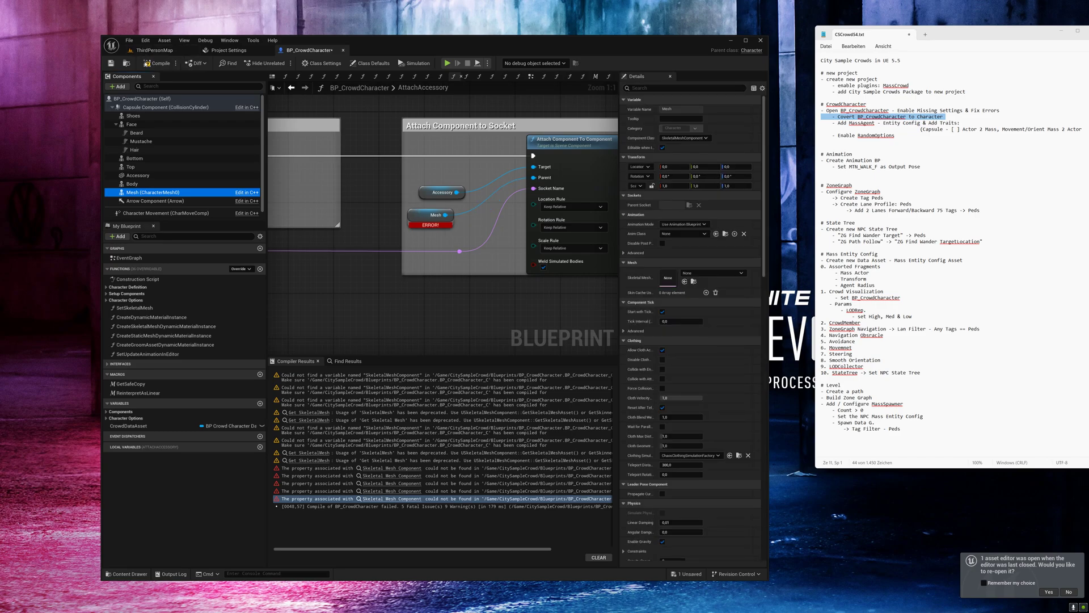
left_click(158, 63)
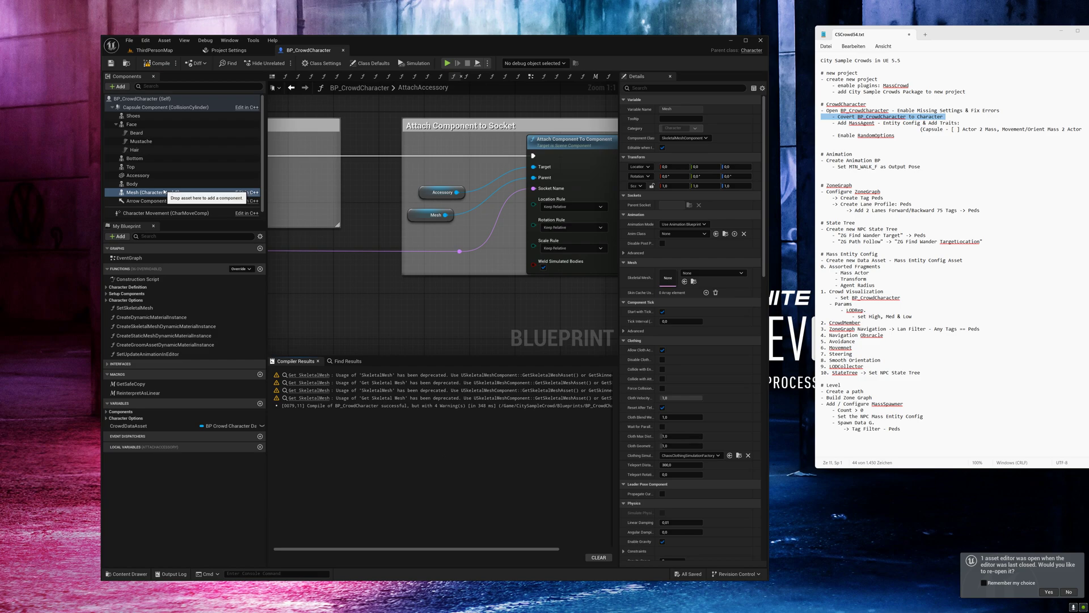
Attach the Body and Face components under Mesh (CharacterMesh0) in the Components panel
left_click(136, 184)
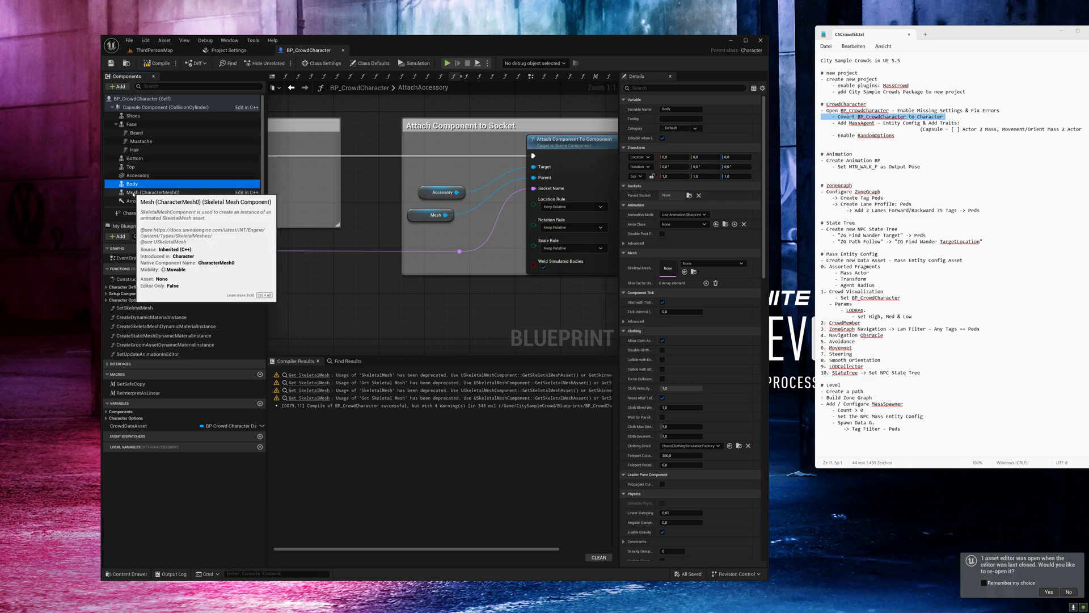
left_click_drag(132, 183, 133, 158)
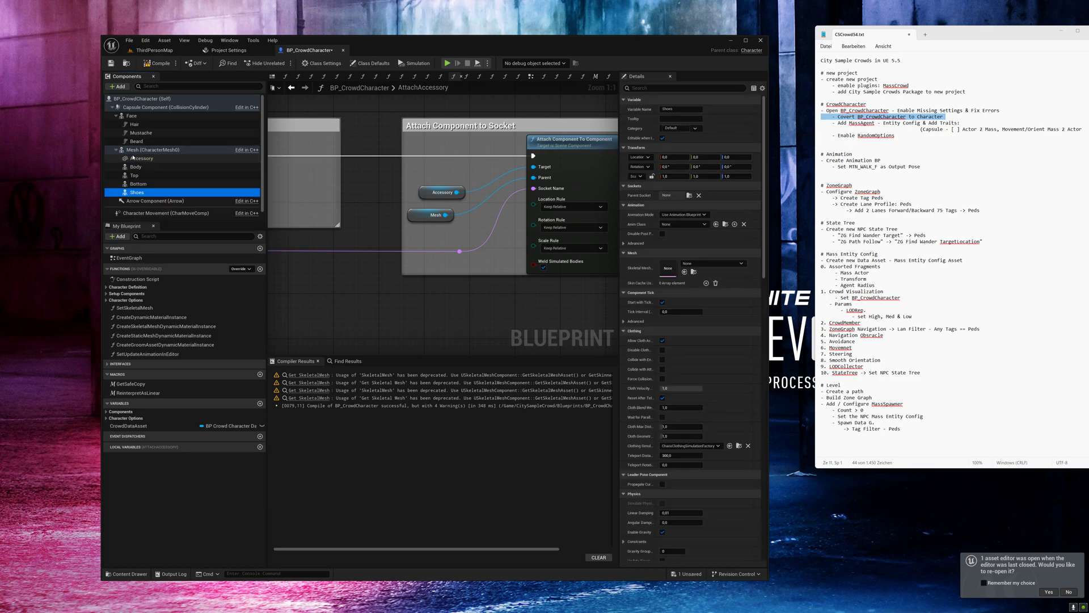
left_click_drag(131, 115, 133, 150)
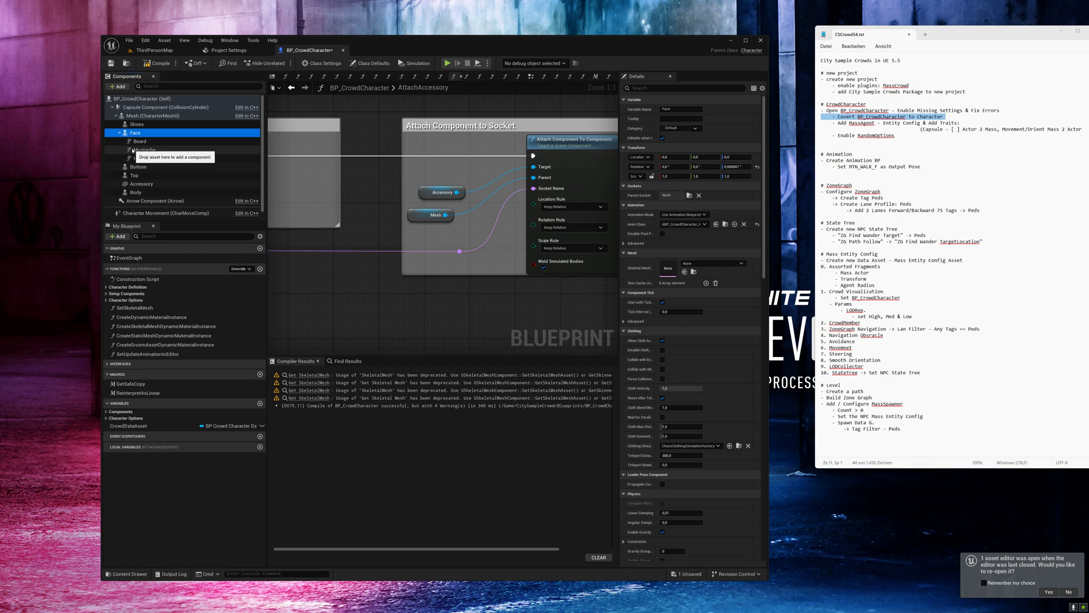
left_click(133, 110)
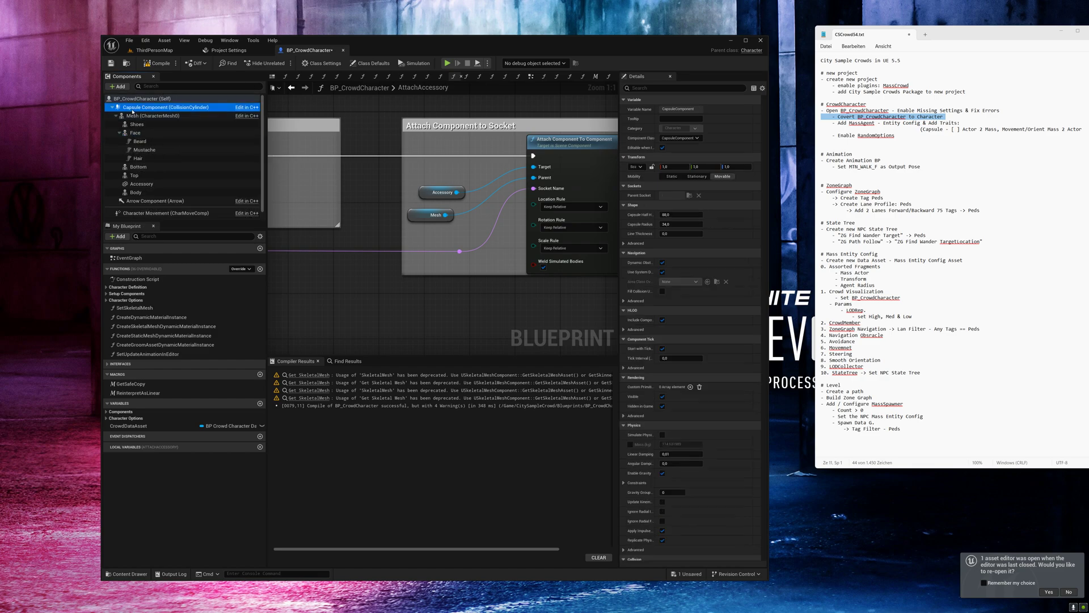
With grid snap 1, place the Mesh at Location Z -90 and Rotation Z -90
left_click(273, 76)
left_click(156, 116)
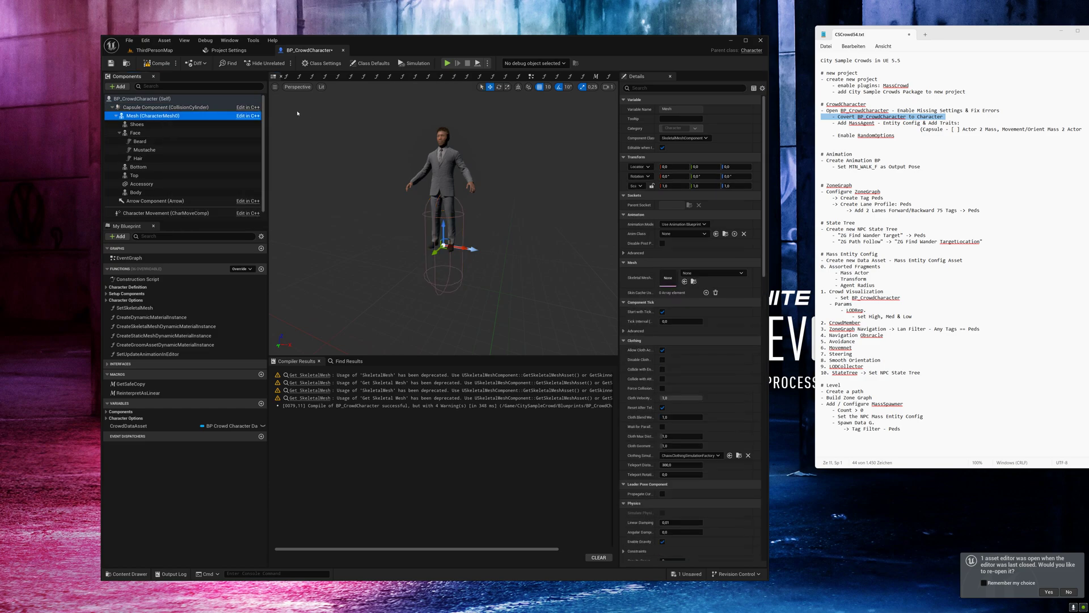
left_click(548, 87)
left_click(554, 107)
left_click_drag(445, 227, 445, 280)
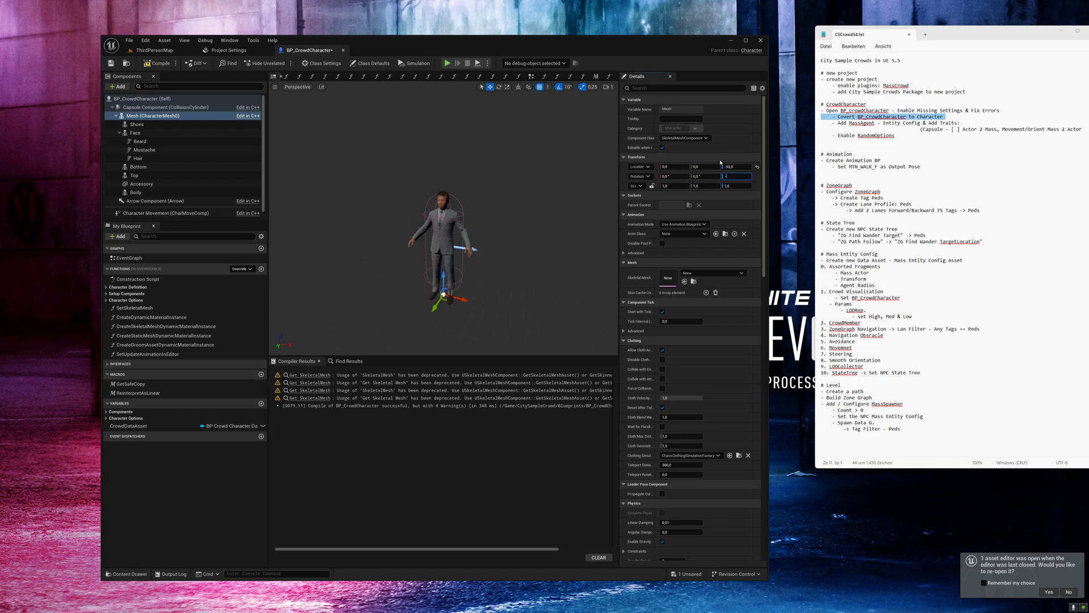
key("Return")
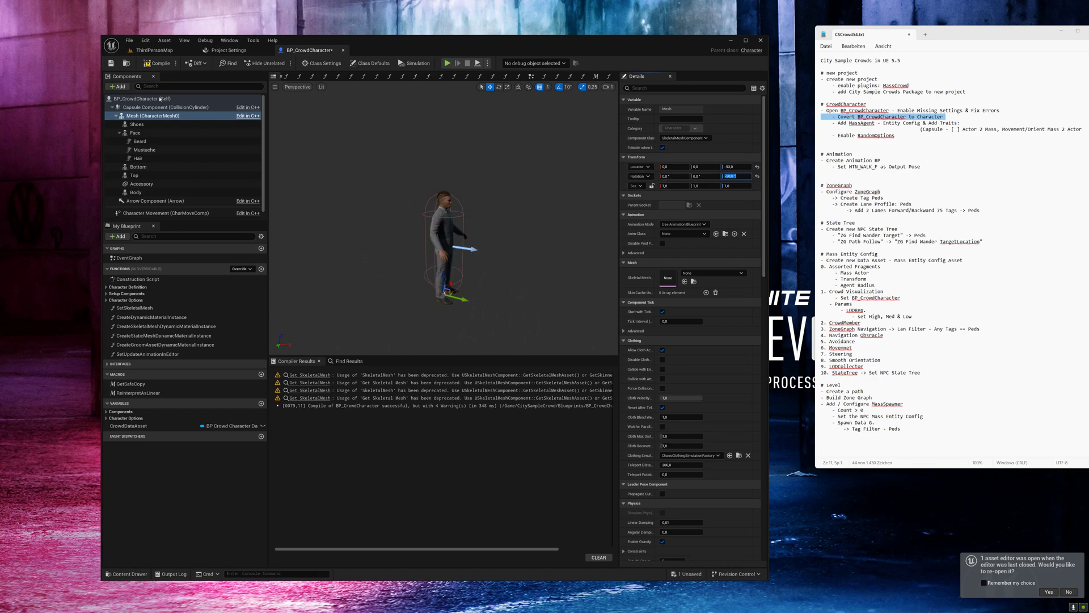
Compile and save BP_CrowdCharacter, and mark the MassAgent step in the notes
left_click(160, 63)
double_click(870, 128)
double_click(870, 124)
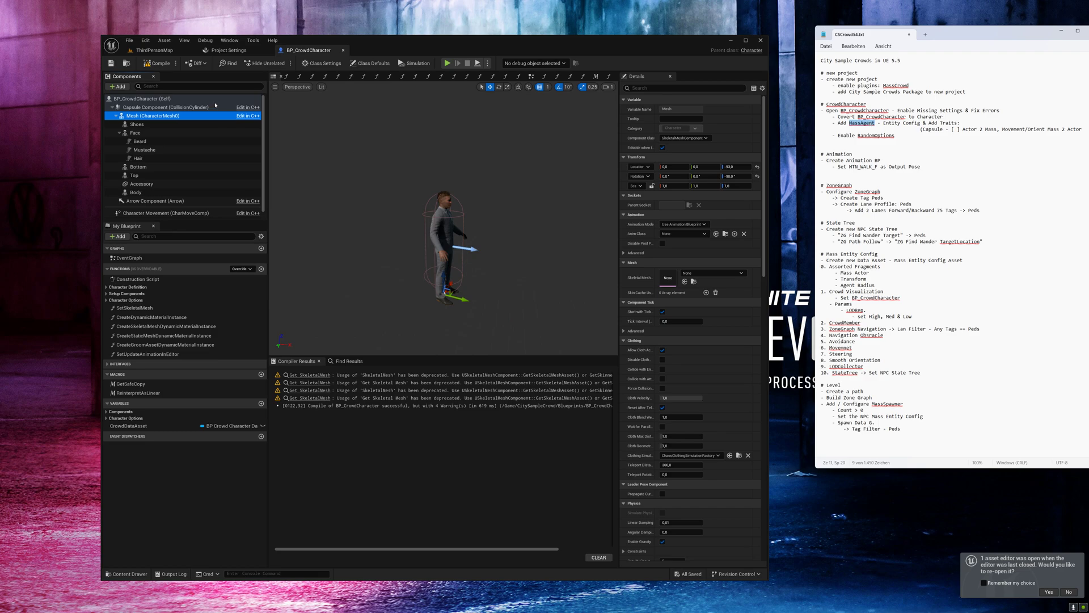
Add a Mass Agent component to BP_CrowdCharacter by searching 'mass', then select the new MassAgent
left_click(113, 87)
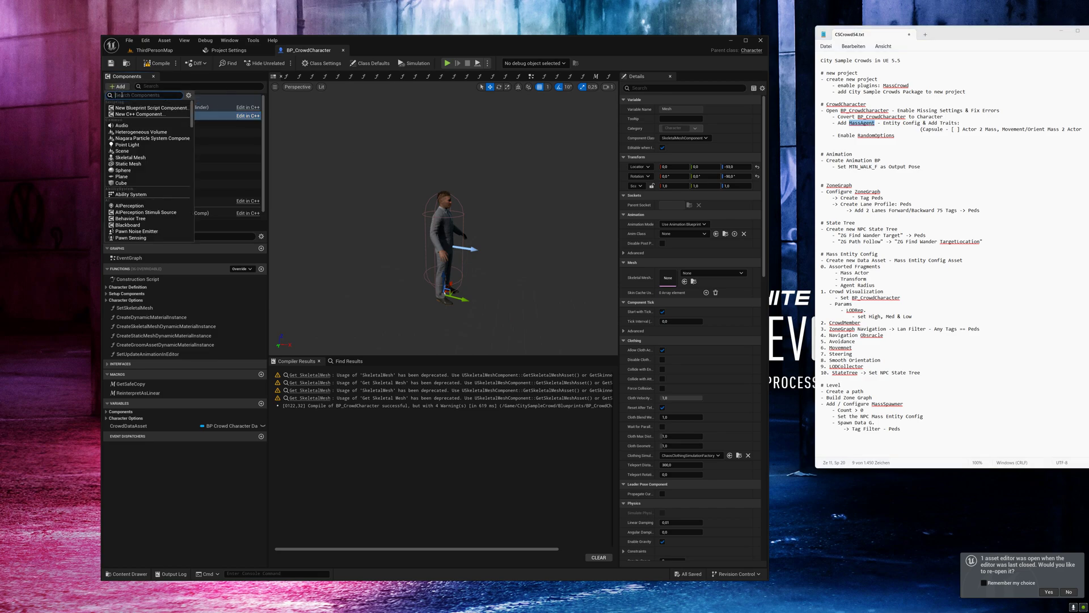
type("mass")
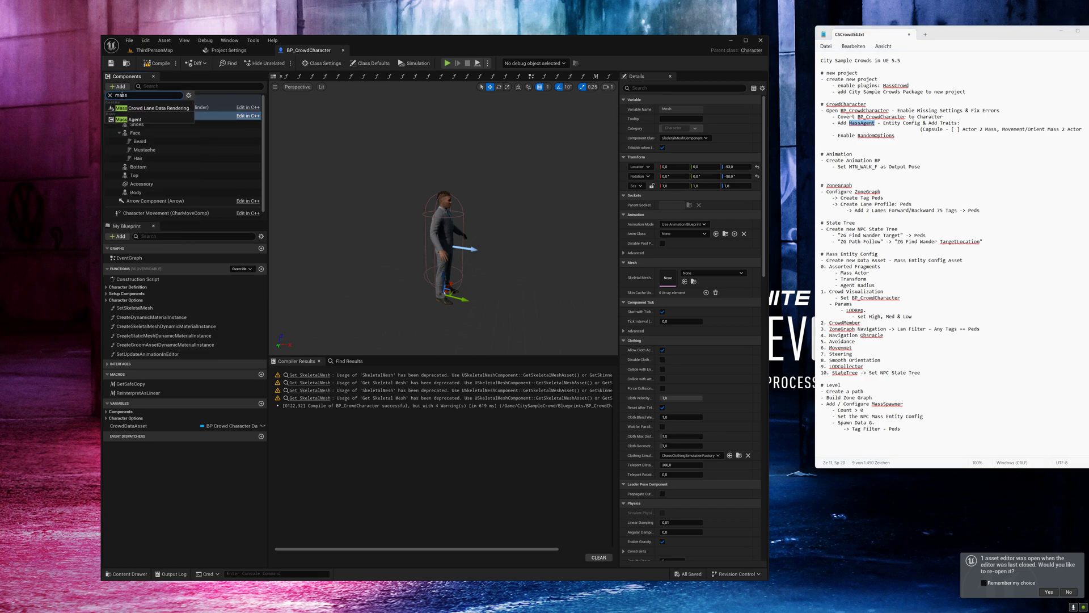
left_click(125, 120)
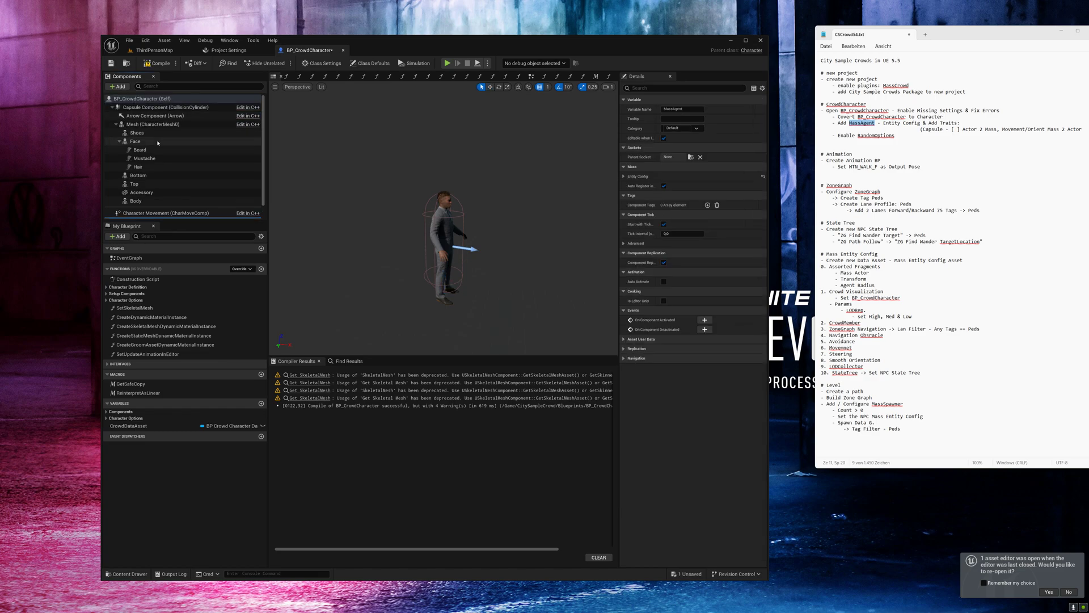
left_click(165, 204)
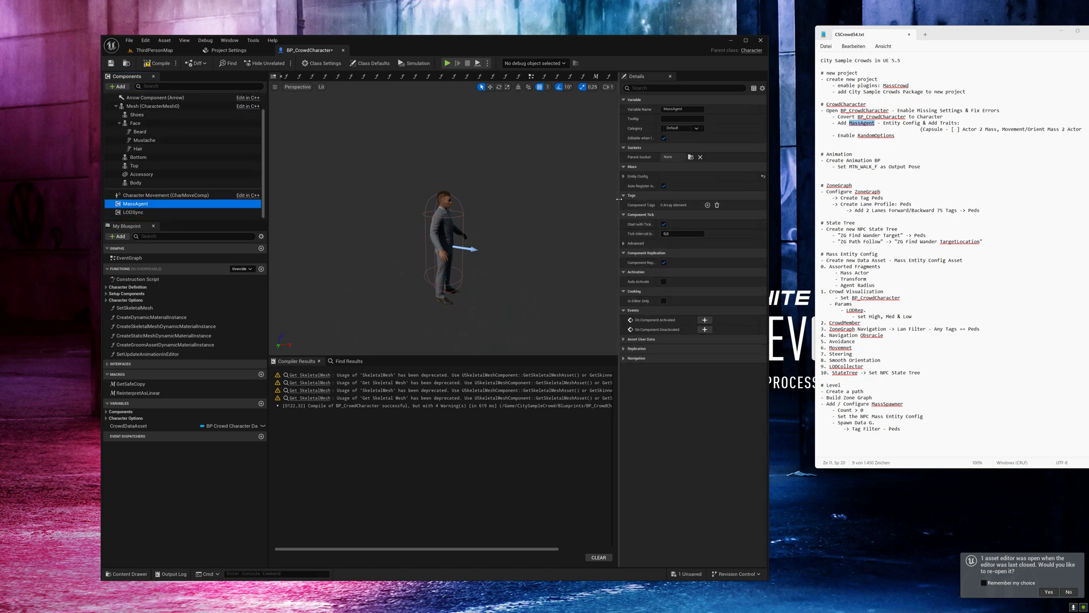
Add three Traits slots to MassAgent; make the first Agent Capsule Collision Sync, Actor to Mass
left_click_drag(619, 199, 488, 198)
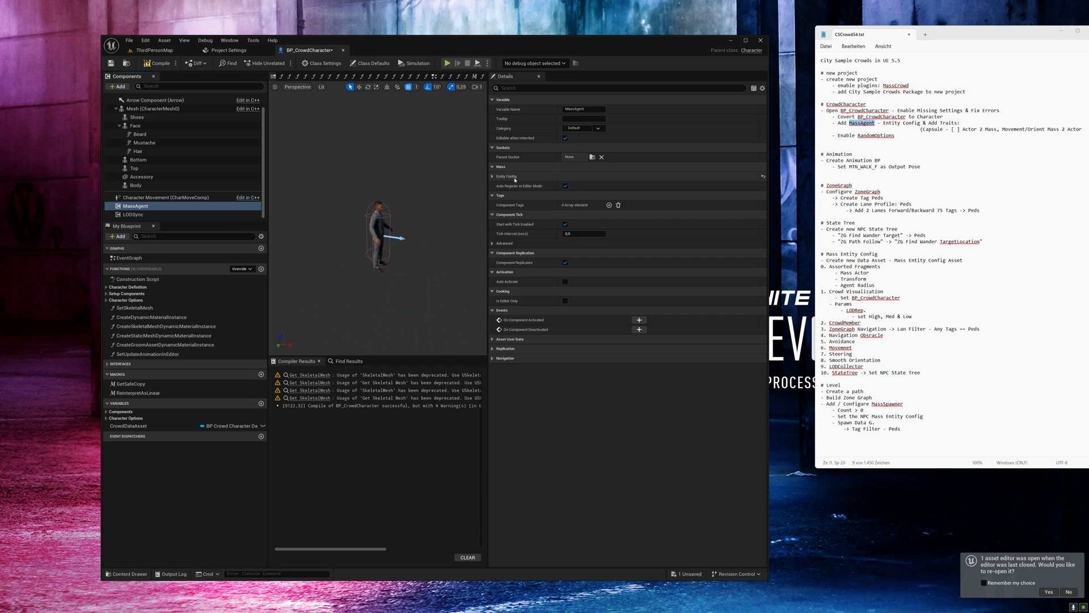
left_click(499, 177)
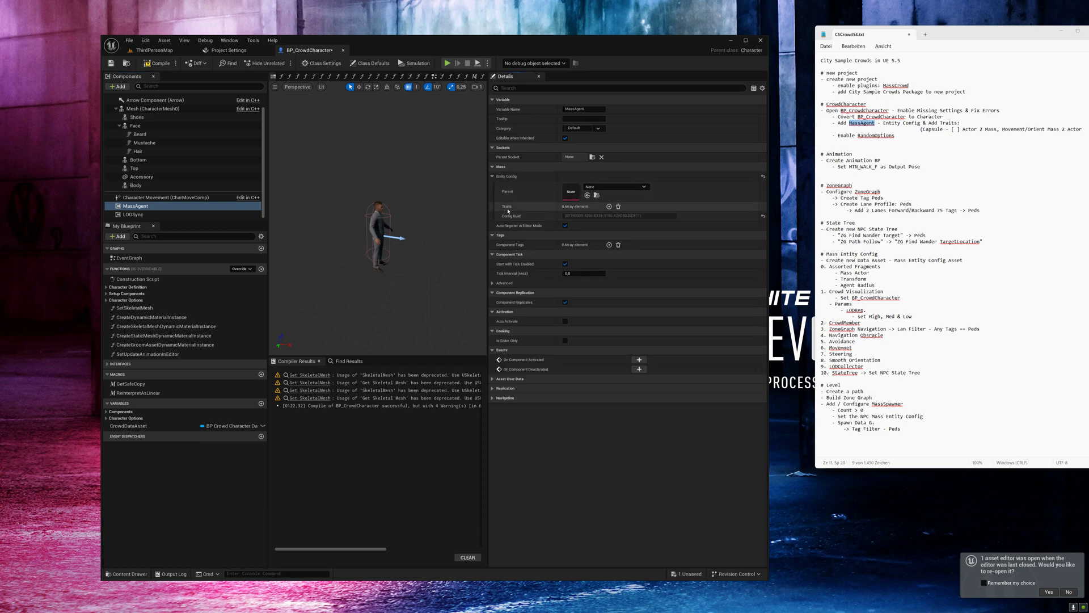
left_click(609, 207)
left_click(609, 206)
left_click(609, 207)
left_click(583, 217)
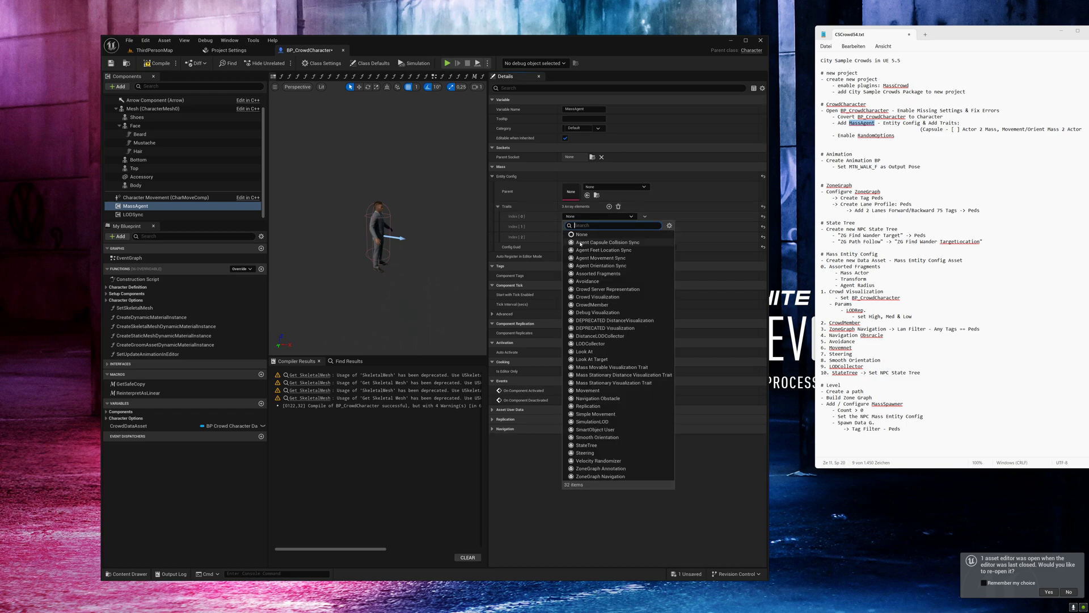
left_click(619, 243)
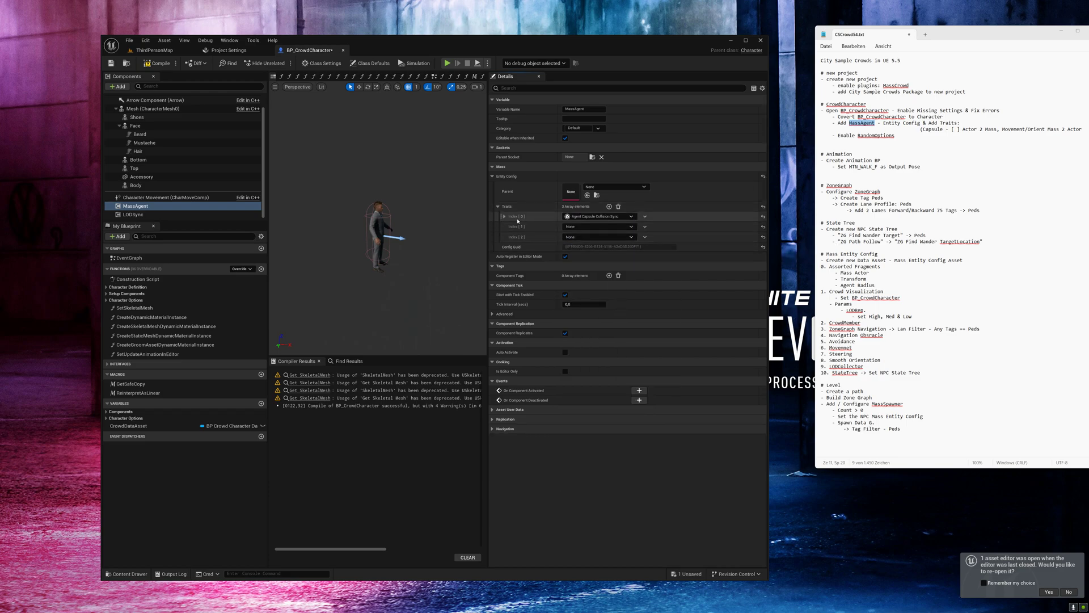
left_click(504, 216)
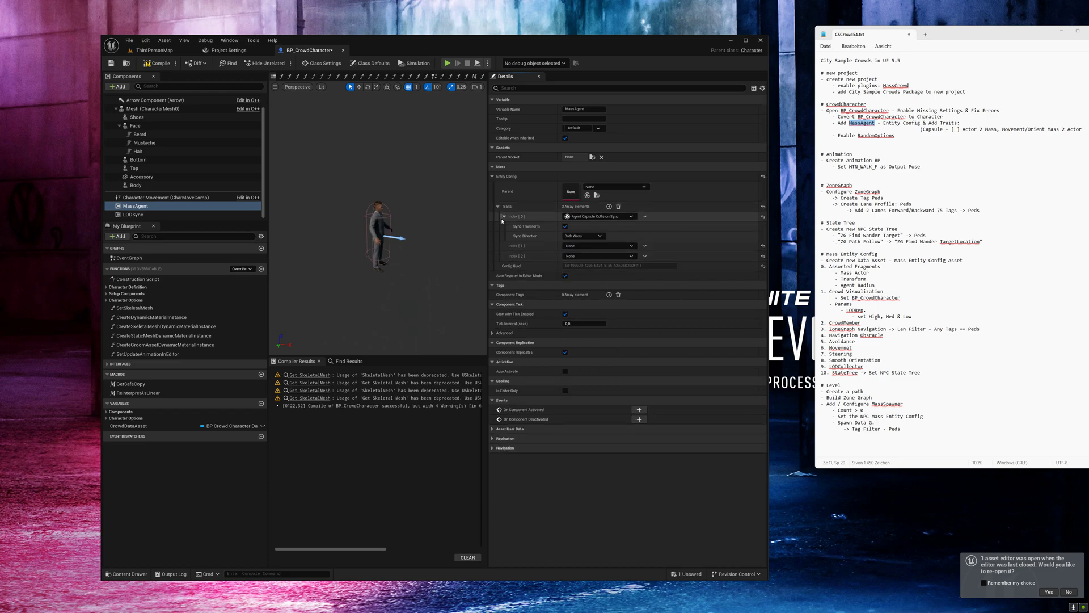
left_click(569, 236)
left_click(576, 255)
Set the other traits to Agent Movement Sync and Agent Orientation Sync, both Mass to Actor; compile and save
left_click(585, 246)
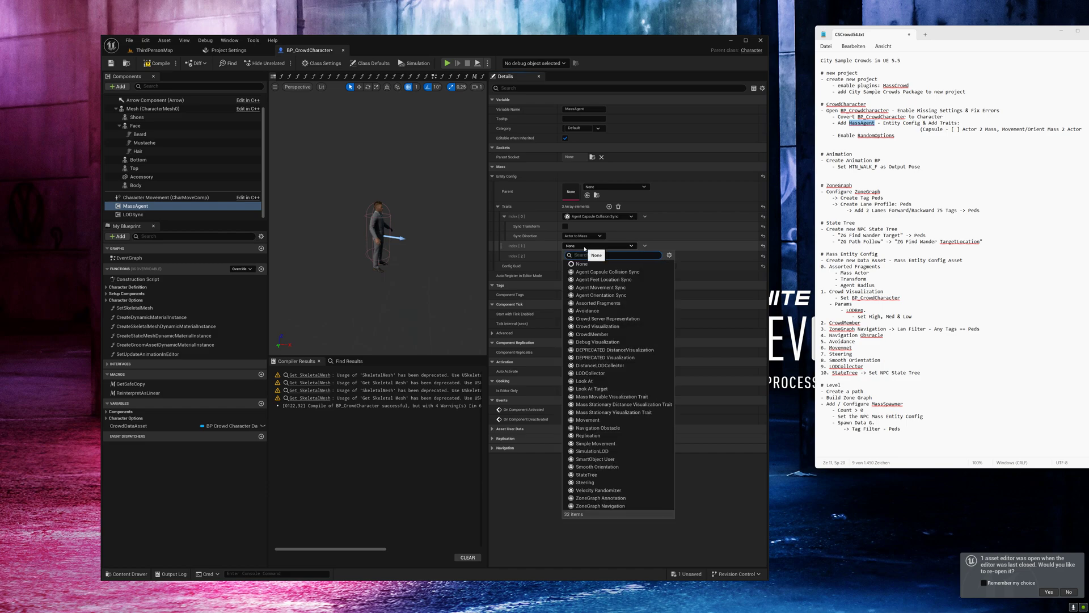
left_click(599, 287)
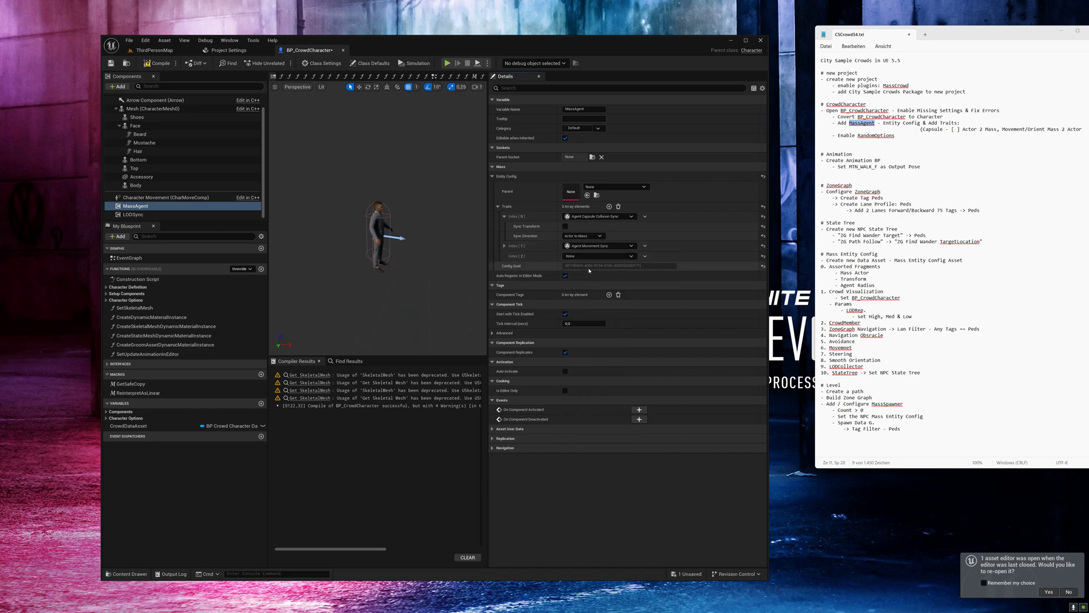
left_click(588, 256)
left_click(590, 305)
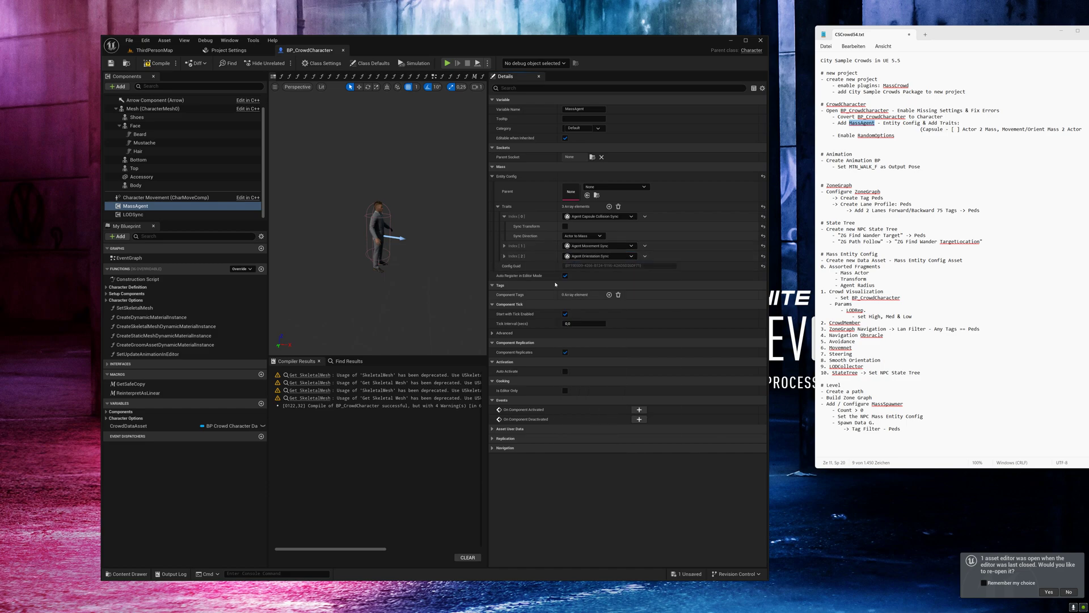
left_click(504, 245)
left_click(504, 265)
left_click(593, 257)
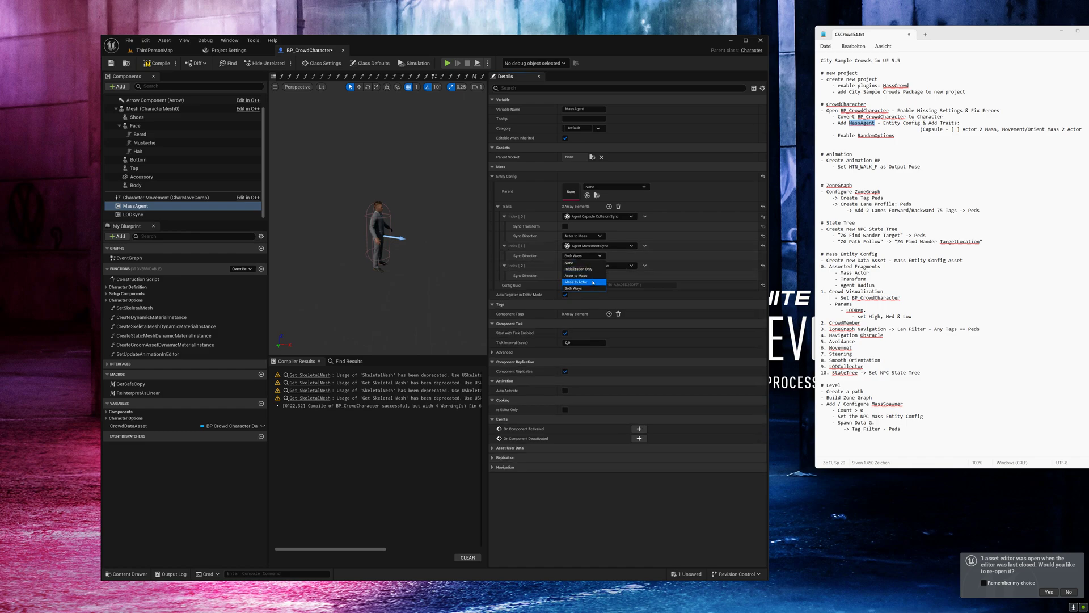
left_click(586, 280)
left_click(592, 277)
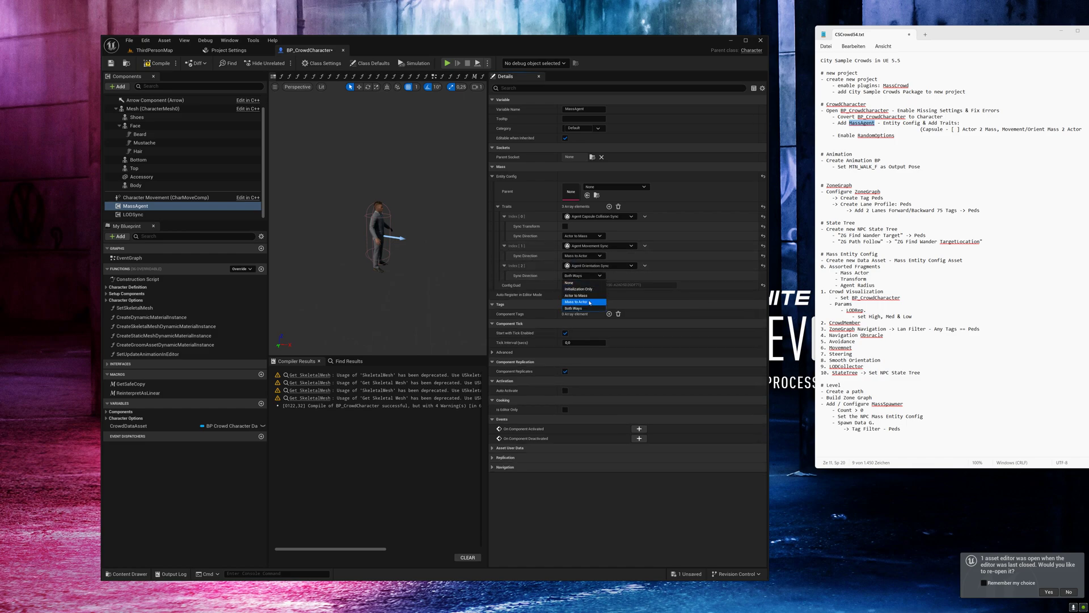
left_click(590, 303)
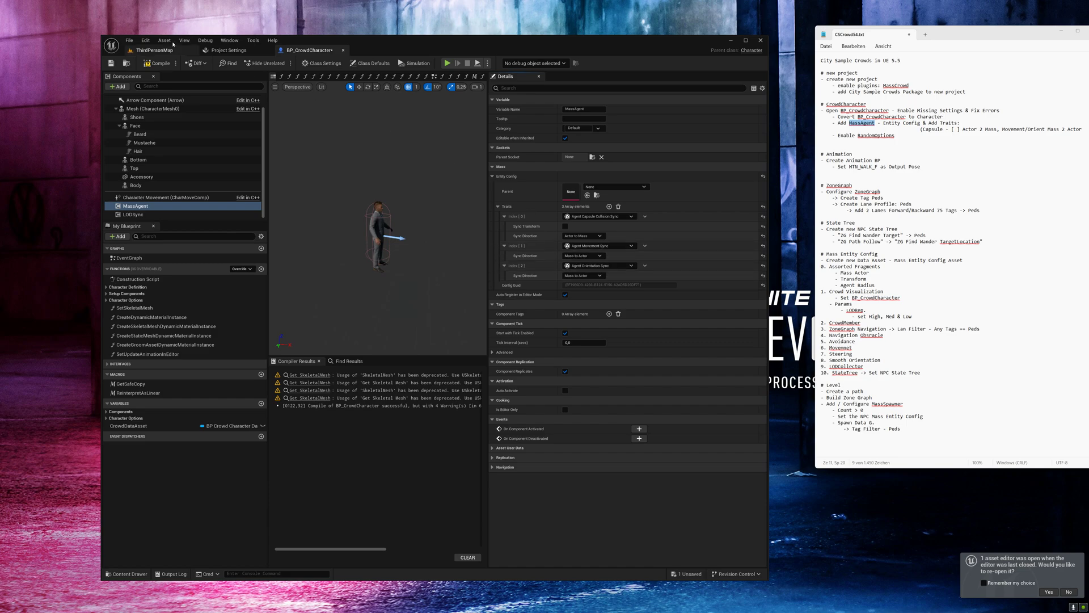
left_click(111, 63)
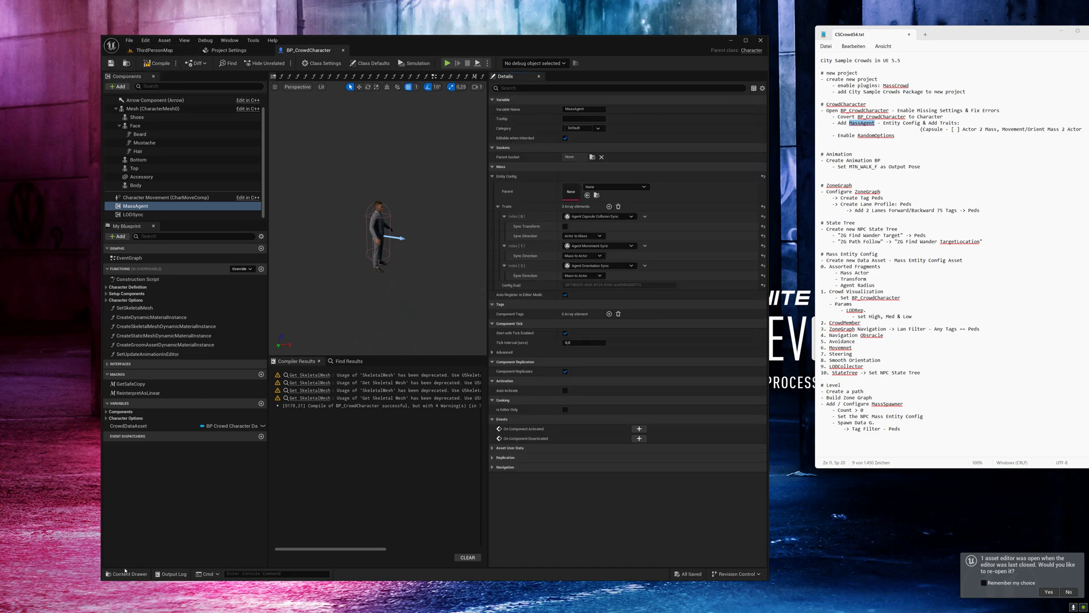
Create an Animation Blueprint named CC_Anim_BP on the SK_Base skeleton in CitySampleCrowd/Blueprints
left_click(126, 571)
left_click(496, 431)
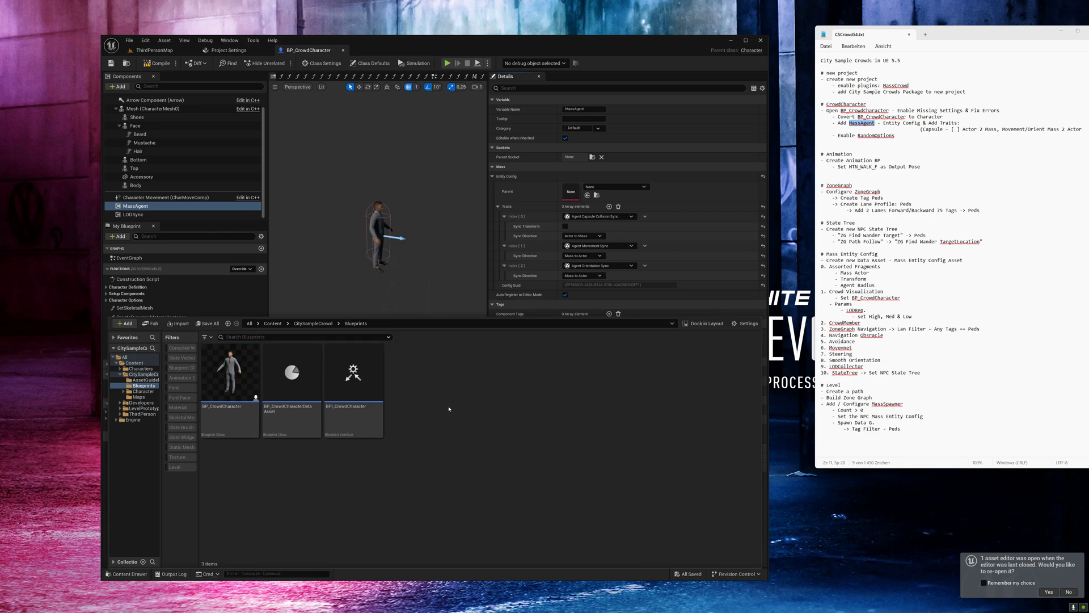
right_click(438, 420)
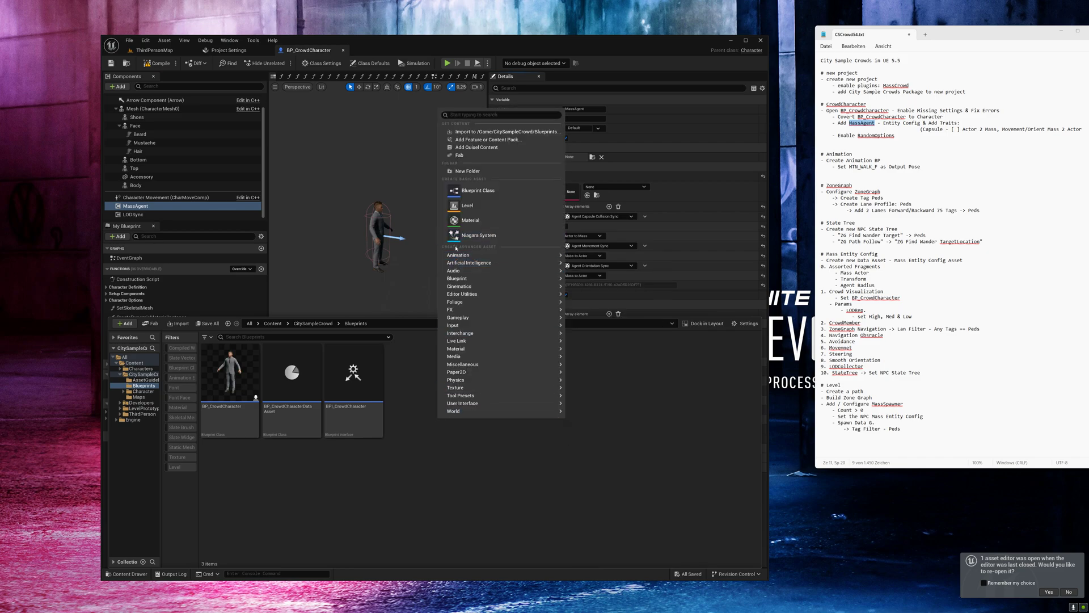
mouse_move(462, 255)
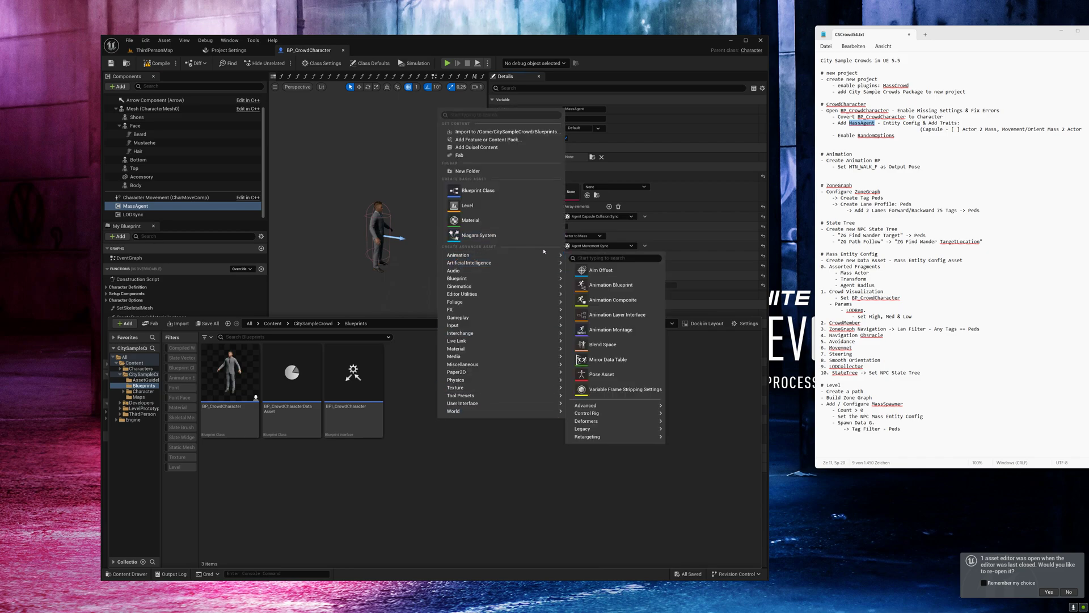
left_click(611, 284)
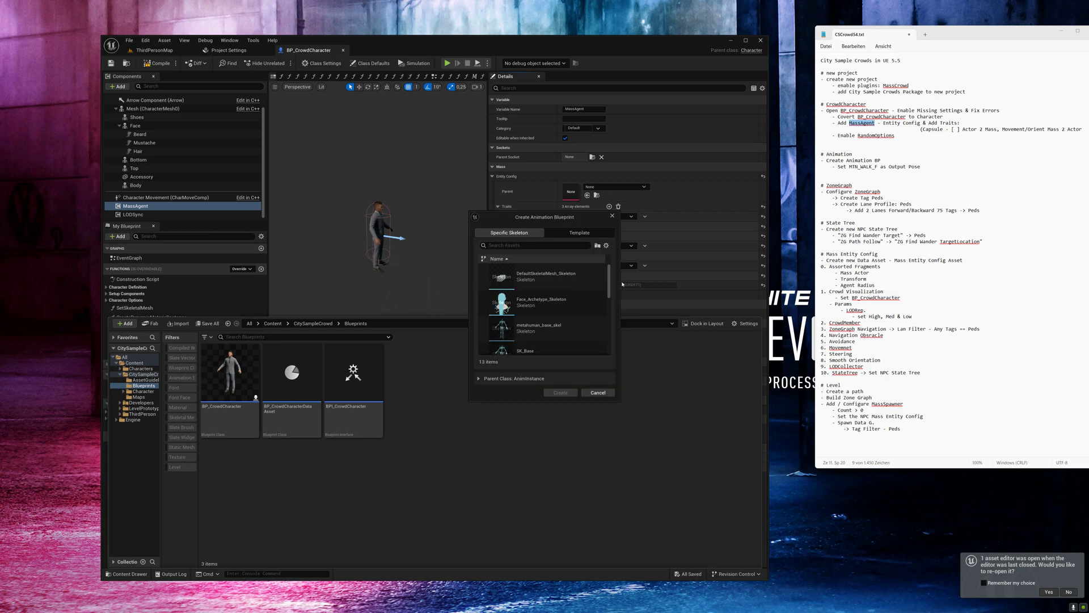
left_click(514, 348)
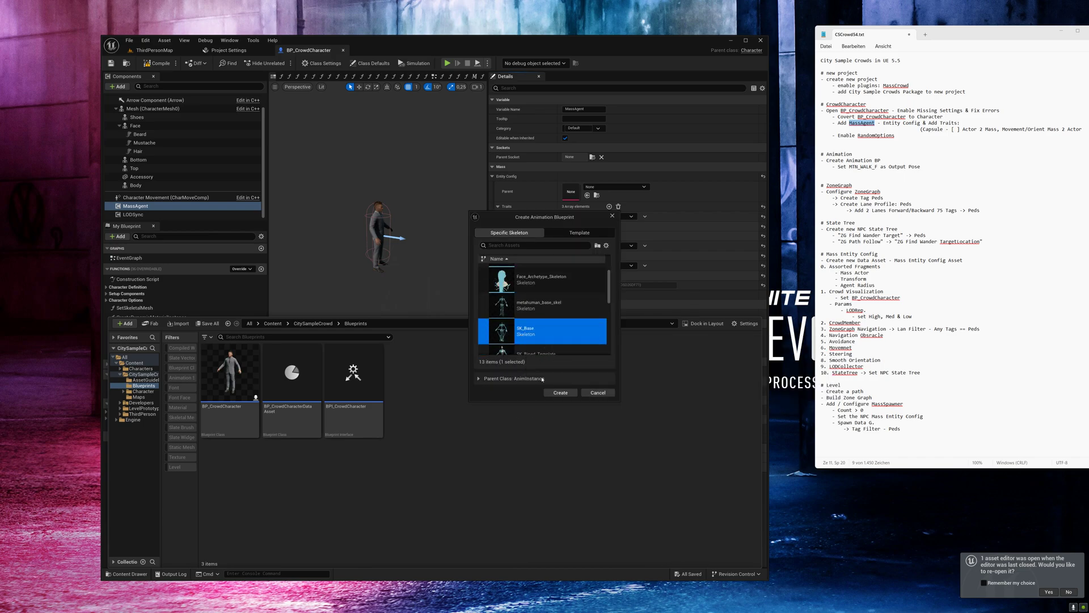
left_click(559, 392)
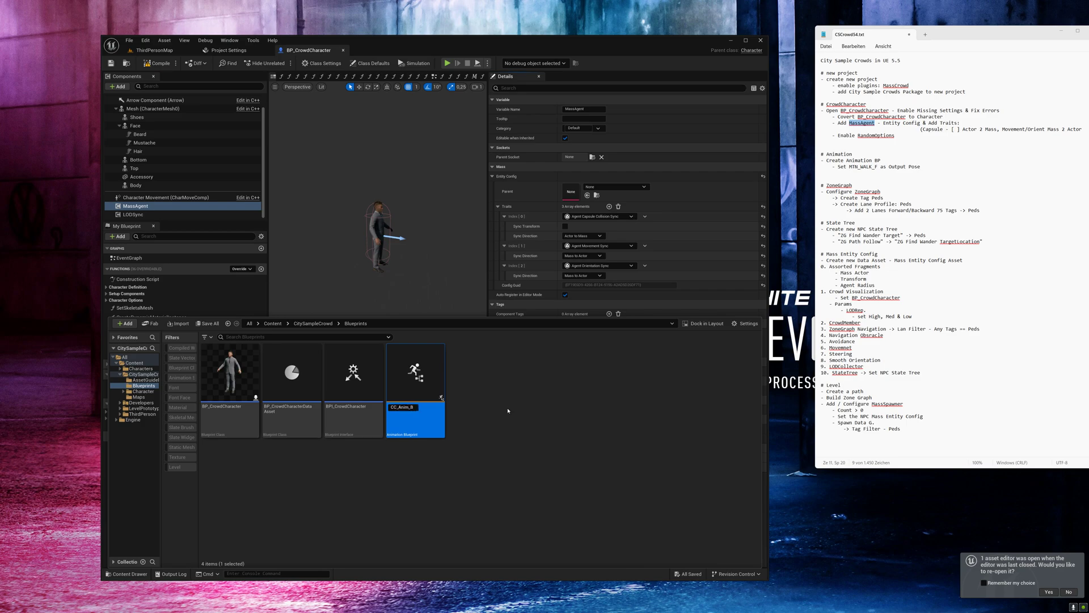
key("Return")
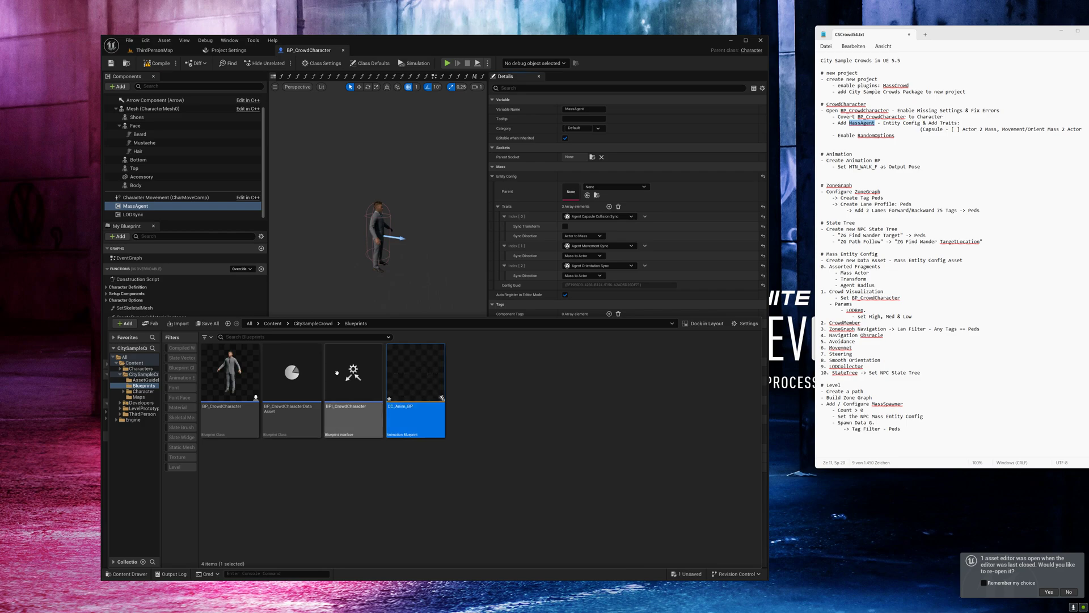
In CC_Anim_BP, wire FTN_N_Walk_F_Quickly into the Output Pose, compile, and close the editor
double_click(412, 362)
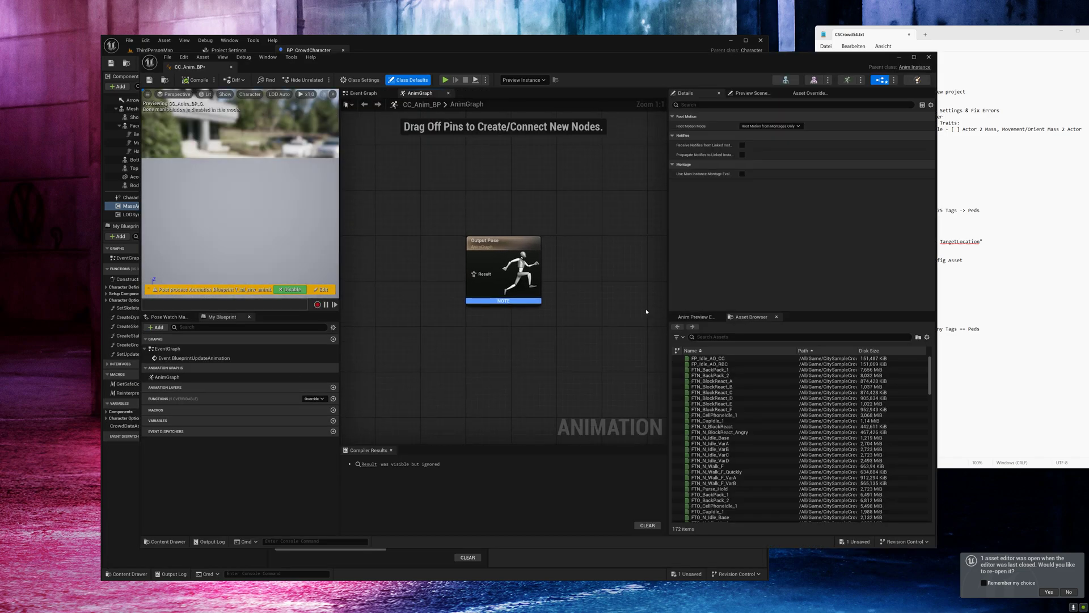
left_click(712, 336)
type("walk")
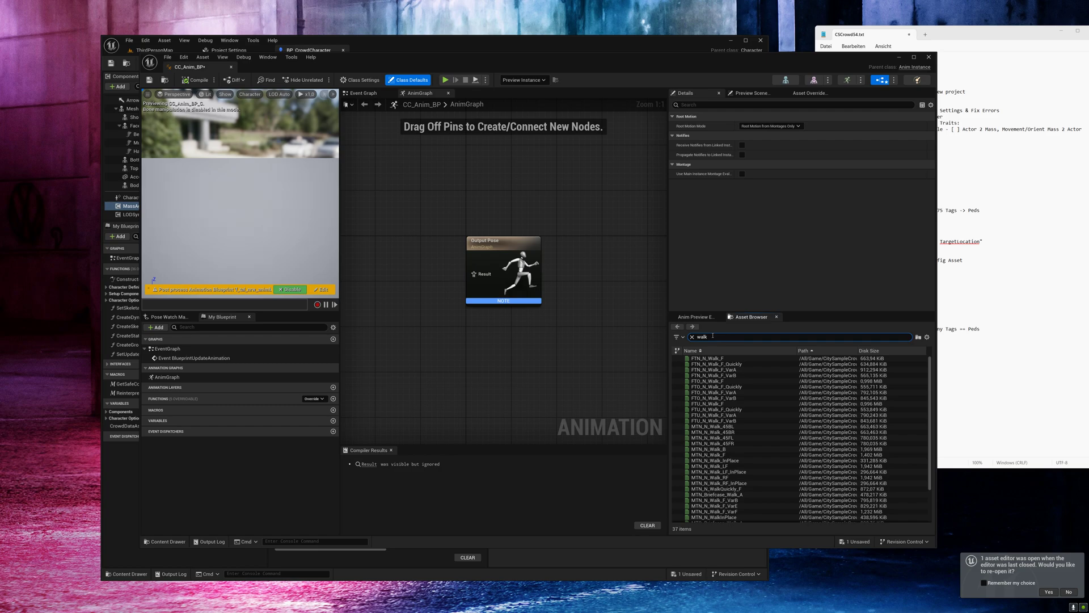
left_click(716, 359)
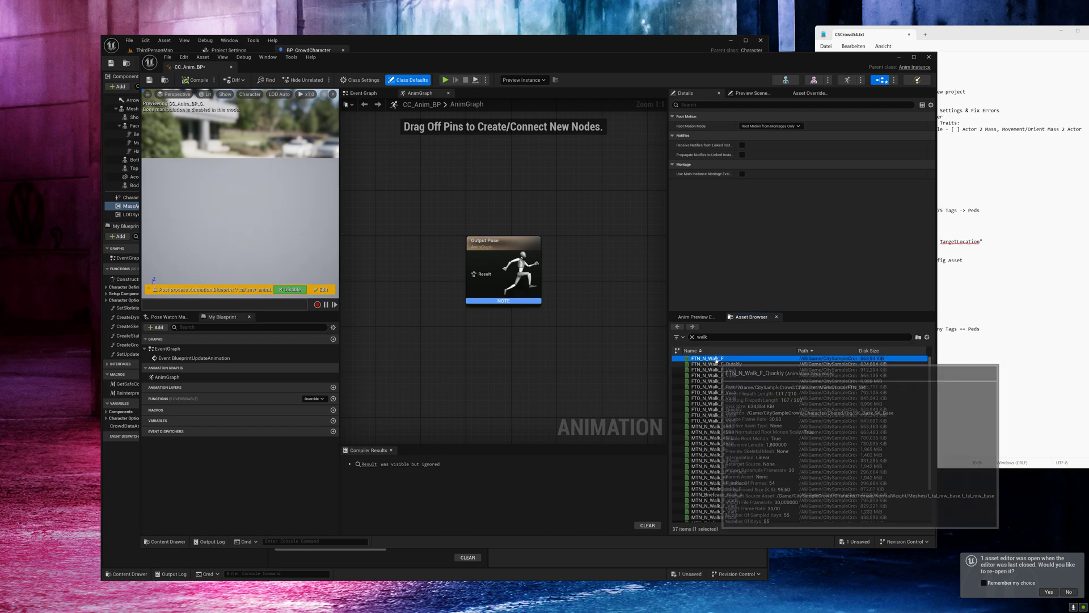
left_click_drag(716, 363, 366, 265)
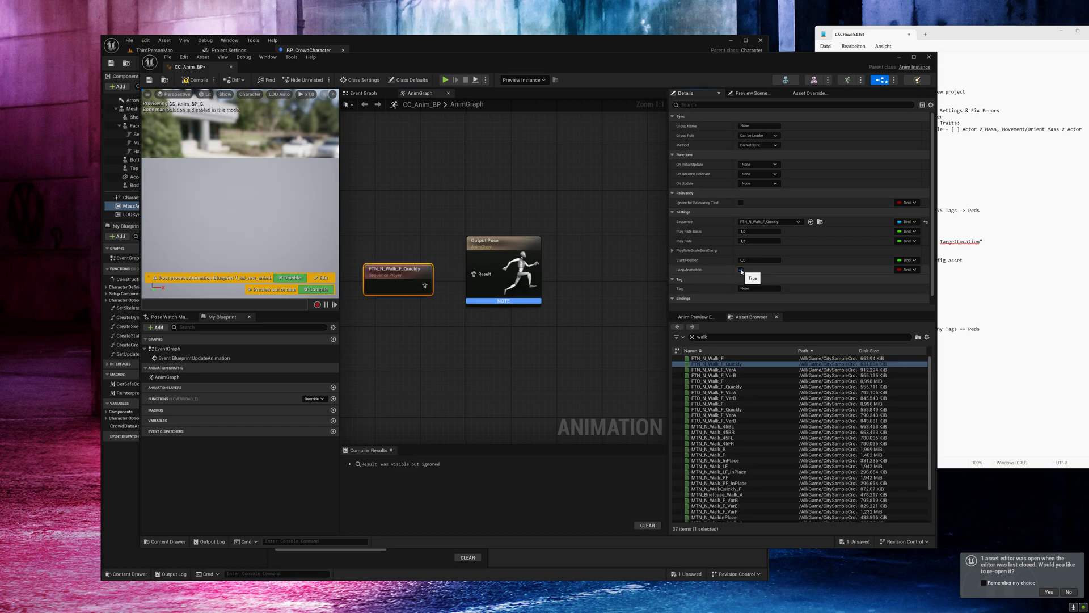
left_click_drag(429, 284, 488, 274)
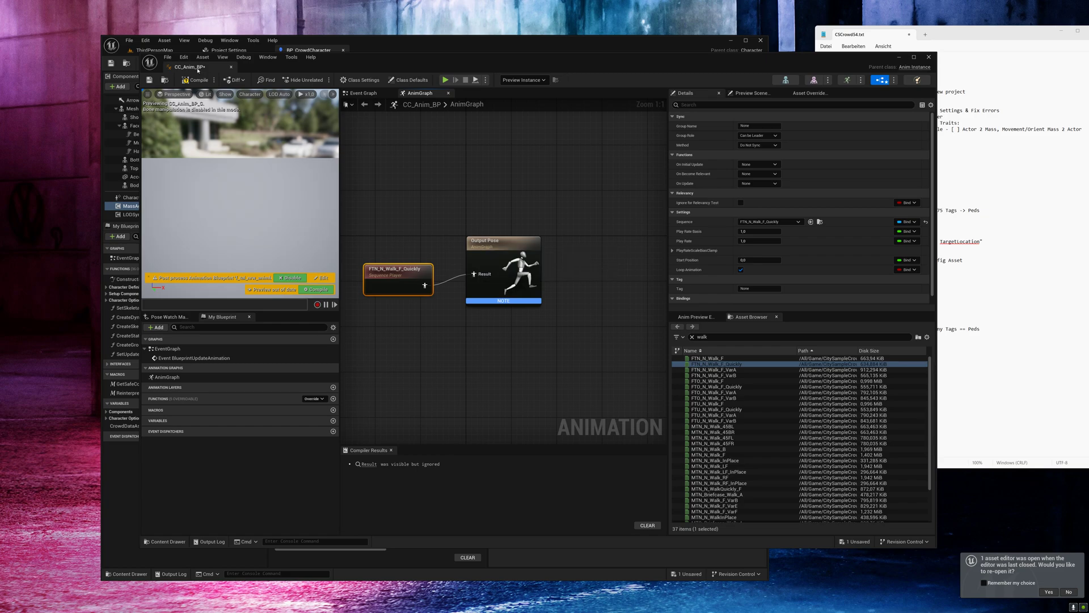
left_click(196, 80)
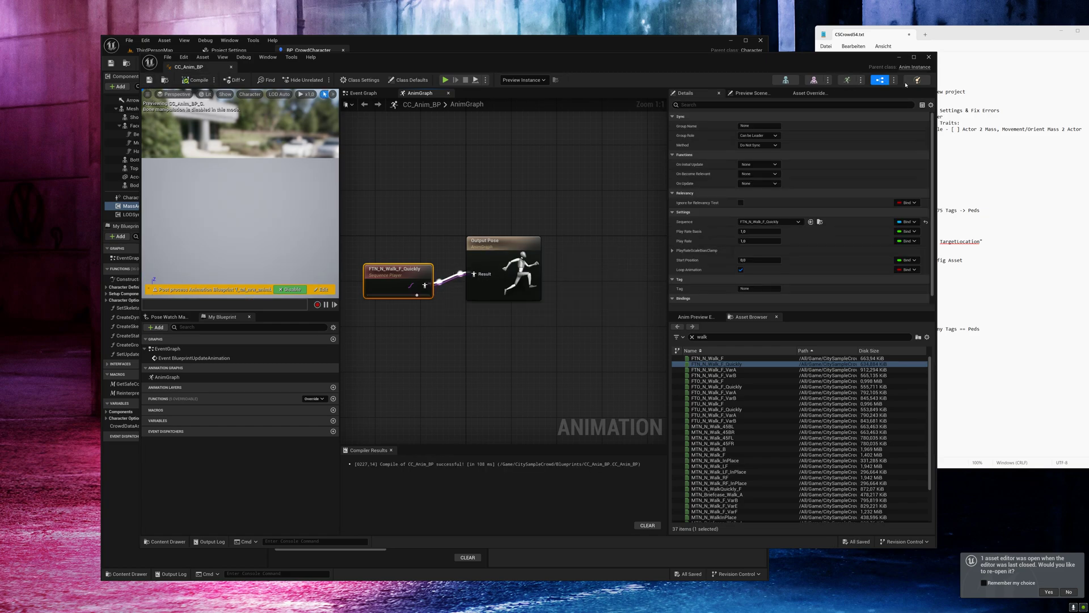
left_click(930, 56)
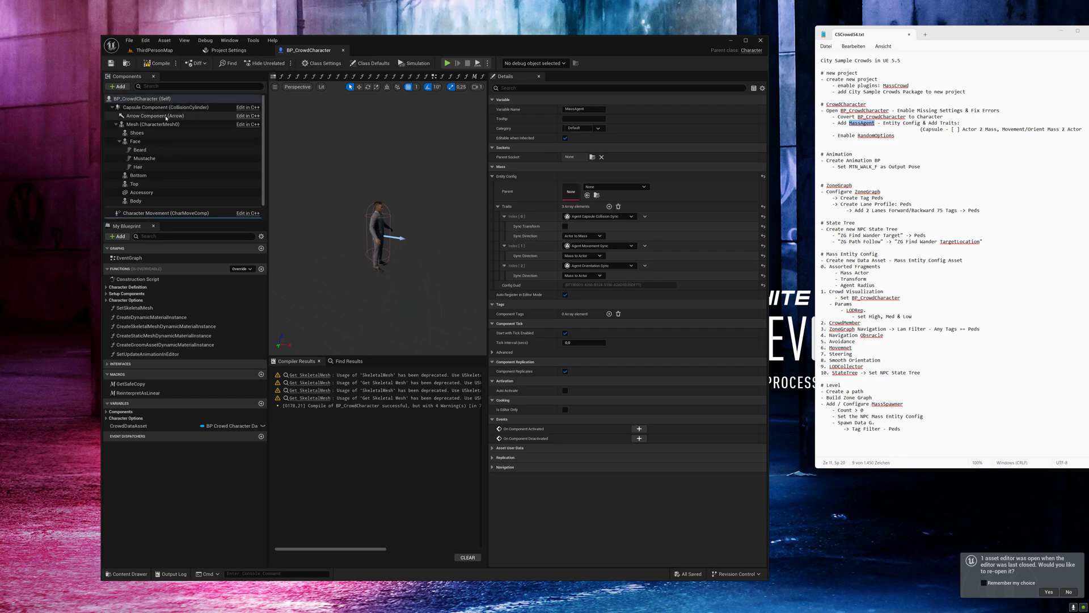
Set the Mesh (CharacterMesh0) Anim Class to CC_Anim_BP and compile BP_CrowdCharacter
left_click(160, 124)
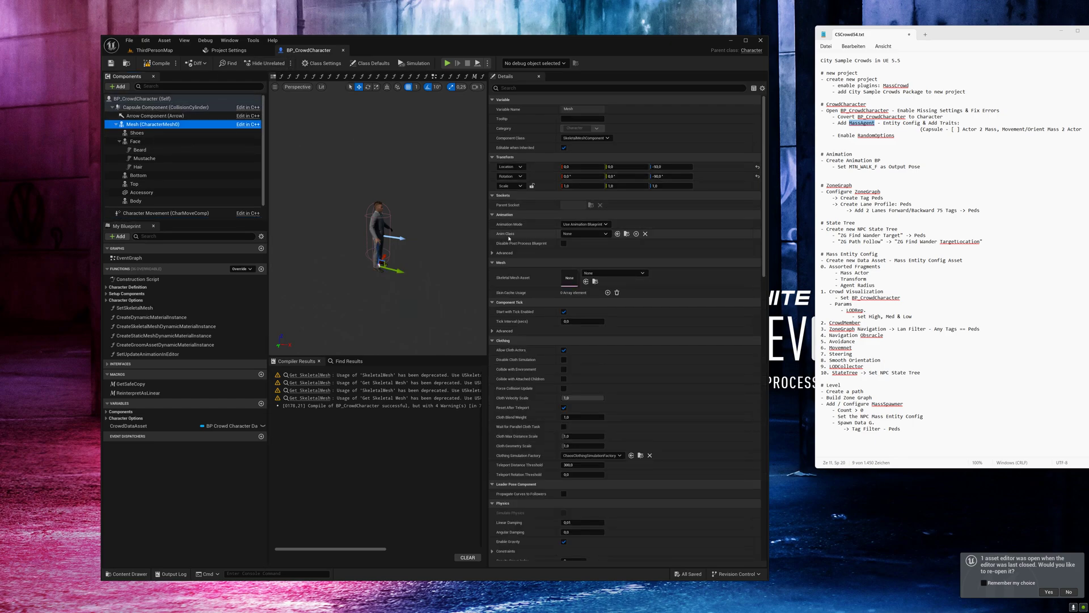
left_click(576, 234)
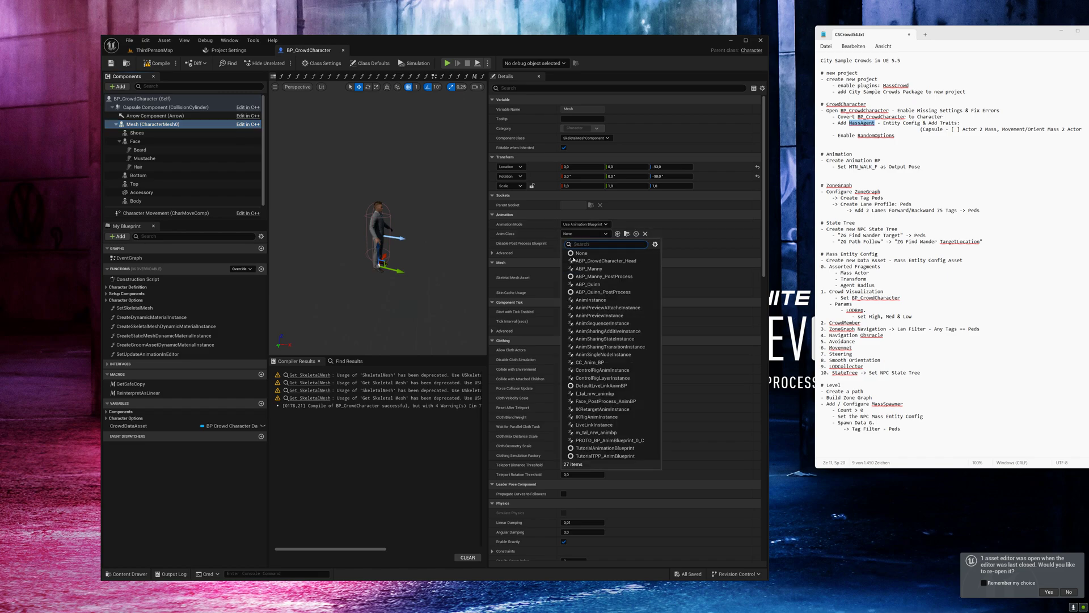
left_click(589, 363)
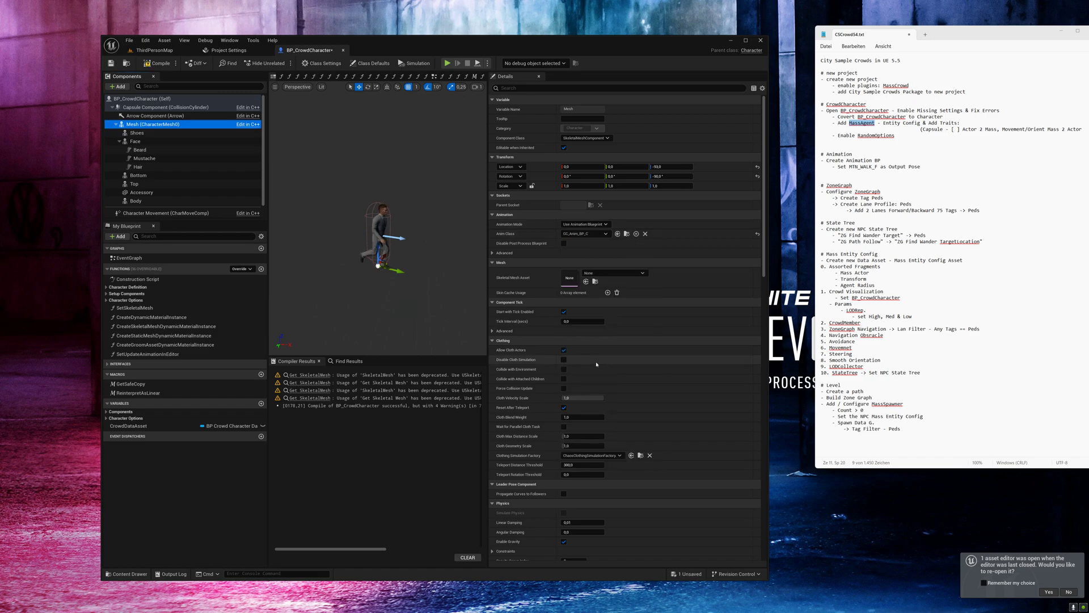
scroll(401, 248, "down", 3)
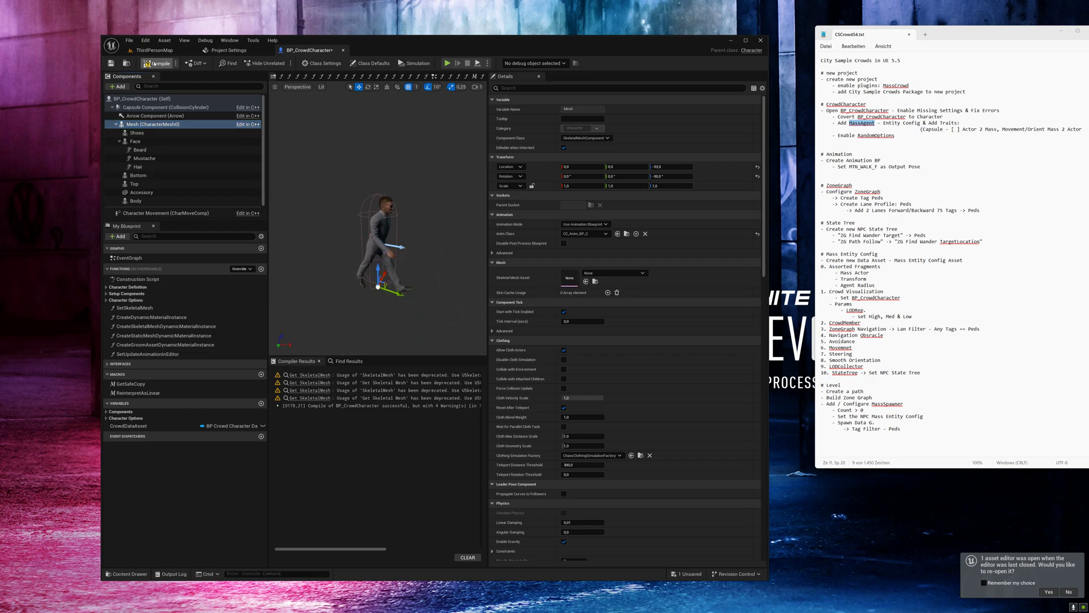
left_click(155, 64)
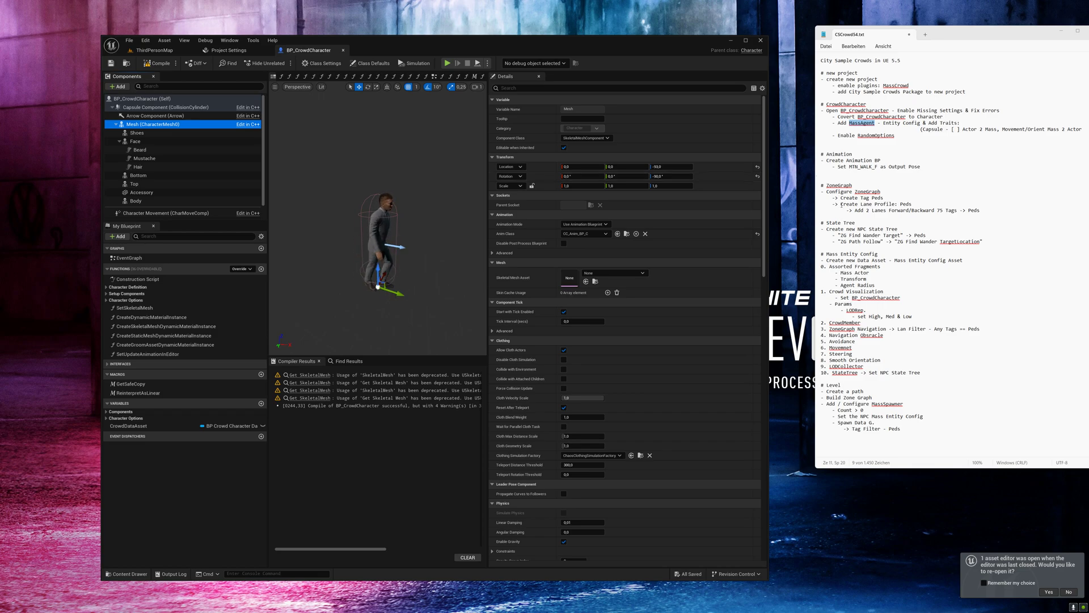
double_click(835, 161)
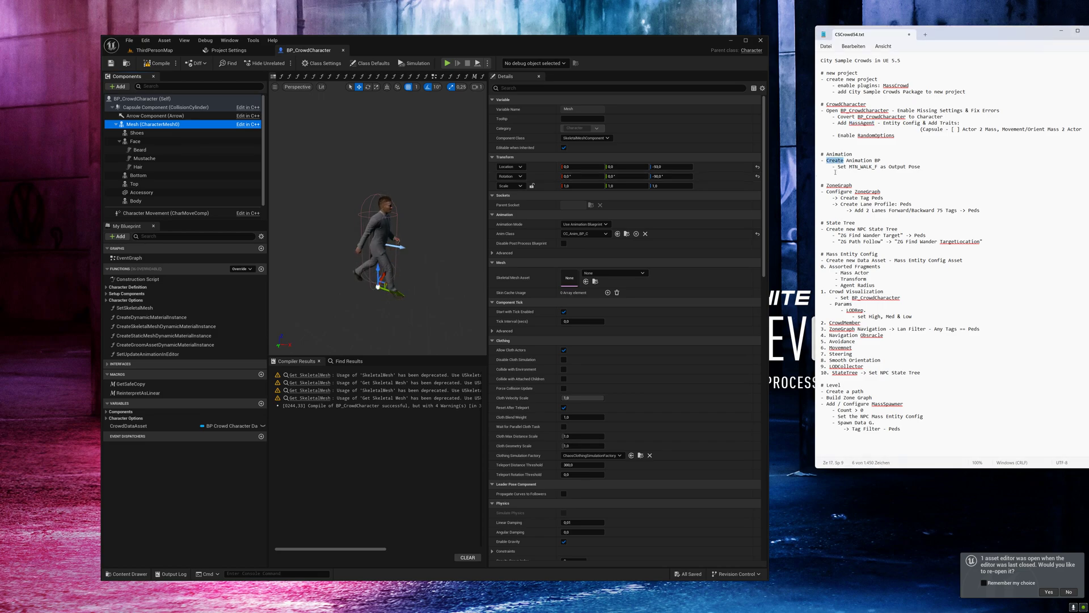
Return to the ThirdPersonMap level tab, leaving the blueprint open
left_click(131, 51)
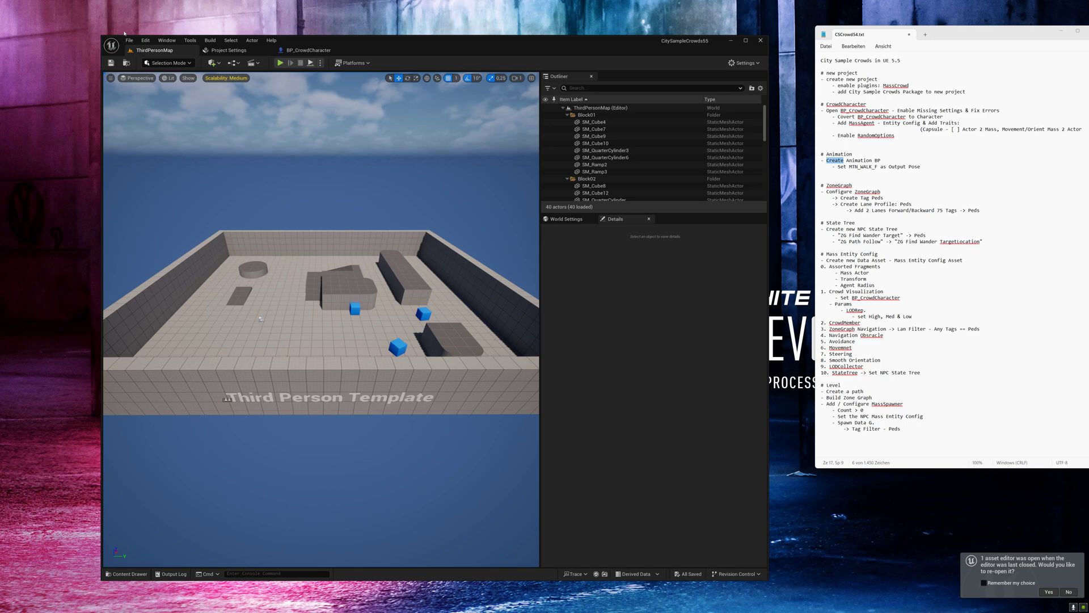
Create a new level from the Basic template and widen the editor window
left_click(130, 40)
left_click(150, 66)
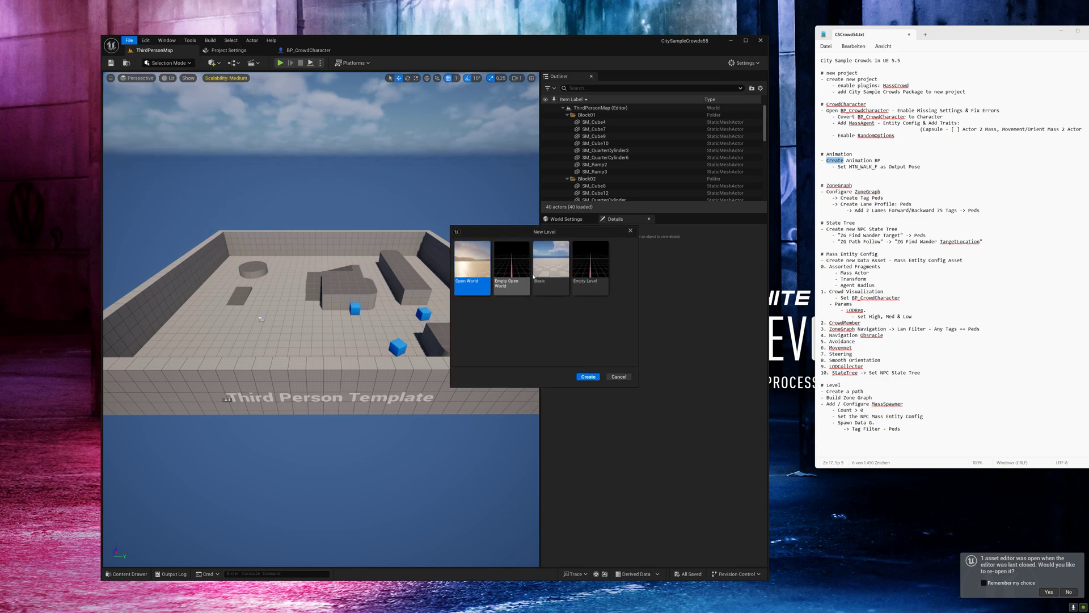
left_click(550, 266)
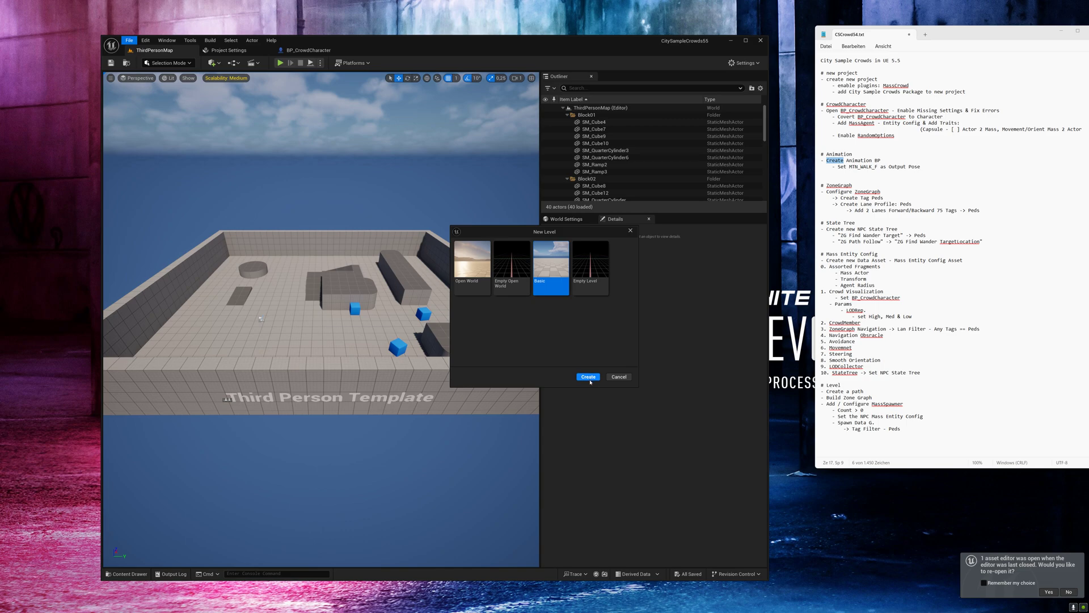
left_click(588, 376)
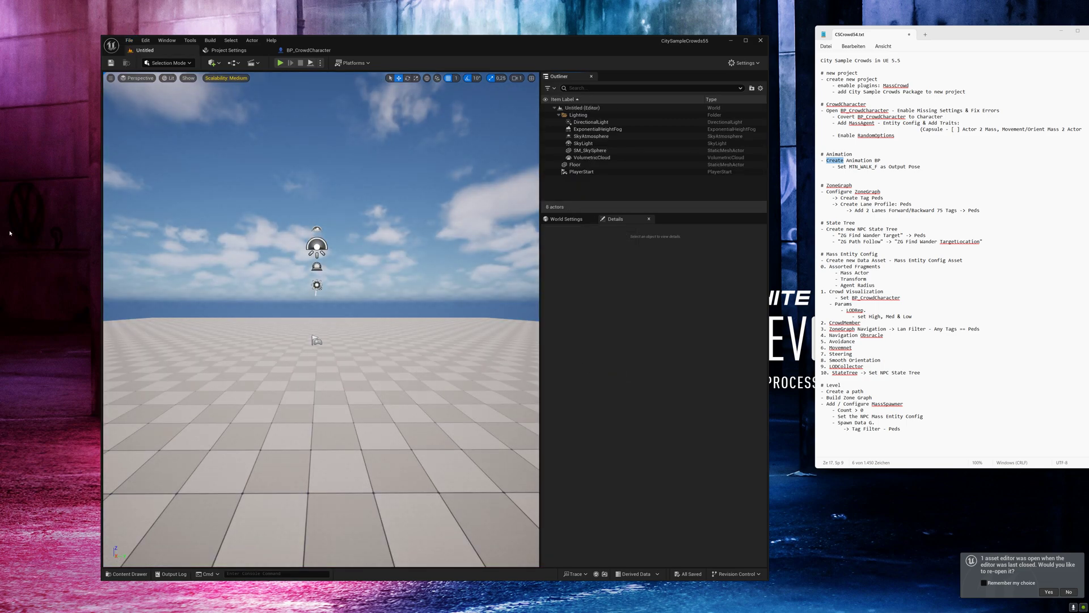
left_click_drag(101, 228, 5, 228)
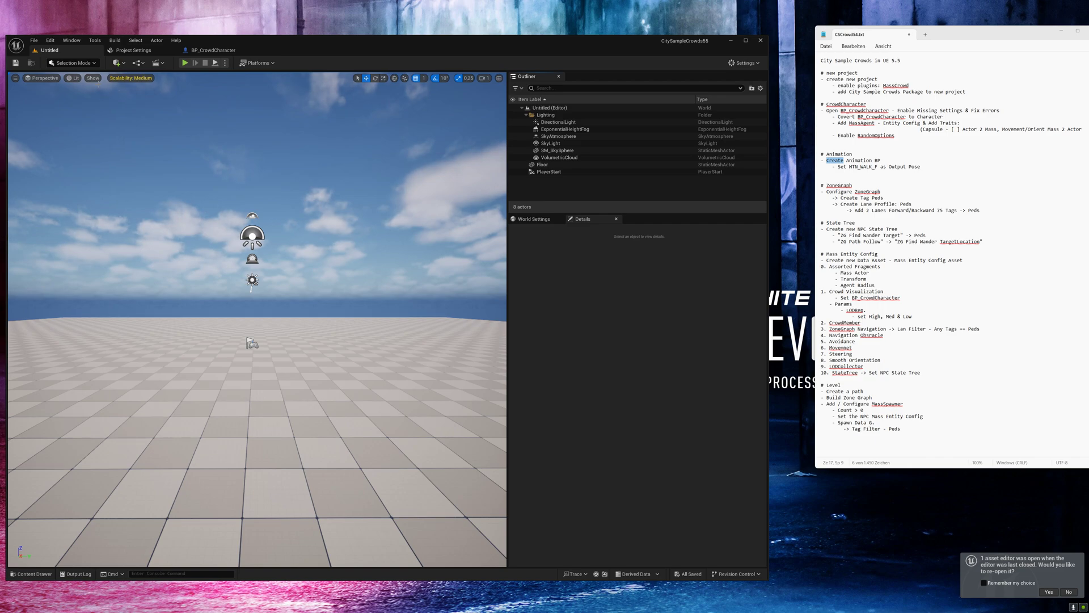
left_click(93, 78)
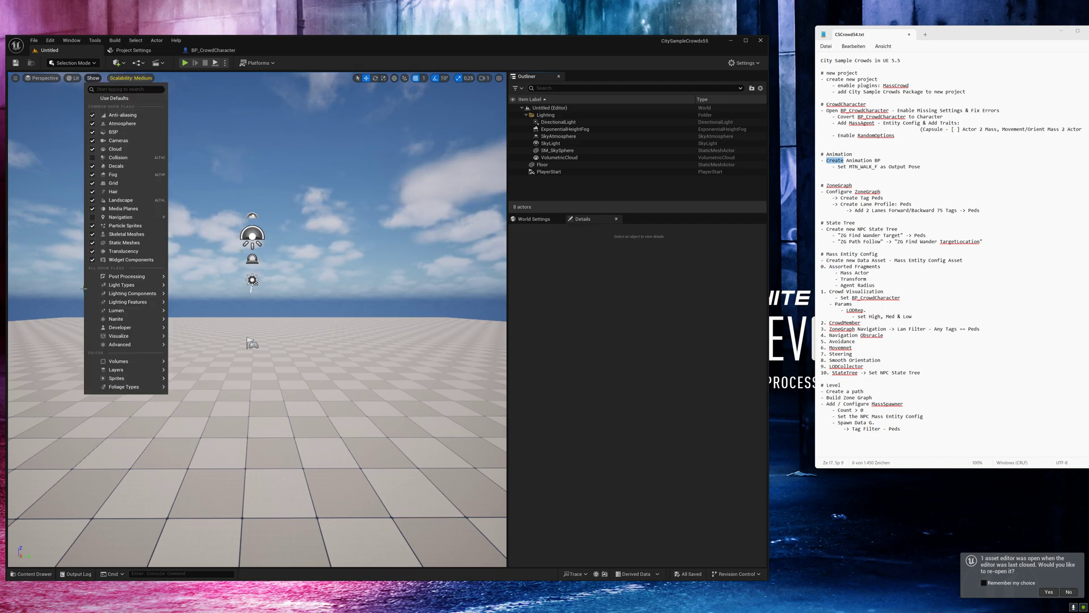
mouse_move(139, 328)
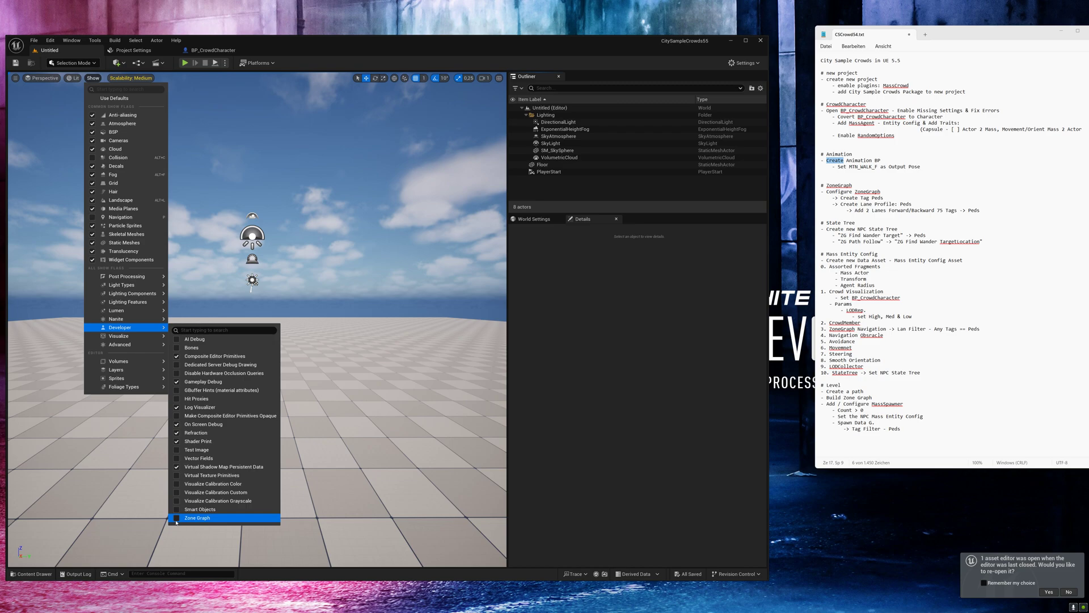
Add a Zone Shape actor from Quick Add, select it, and open its Lane Profile dropdown
left_click(318, 408)
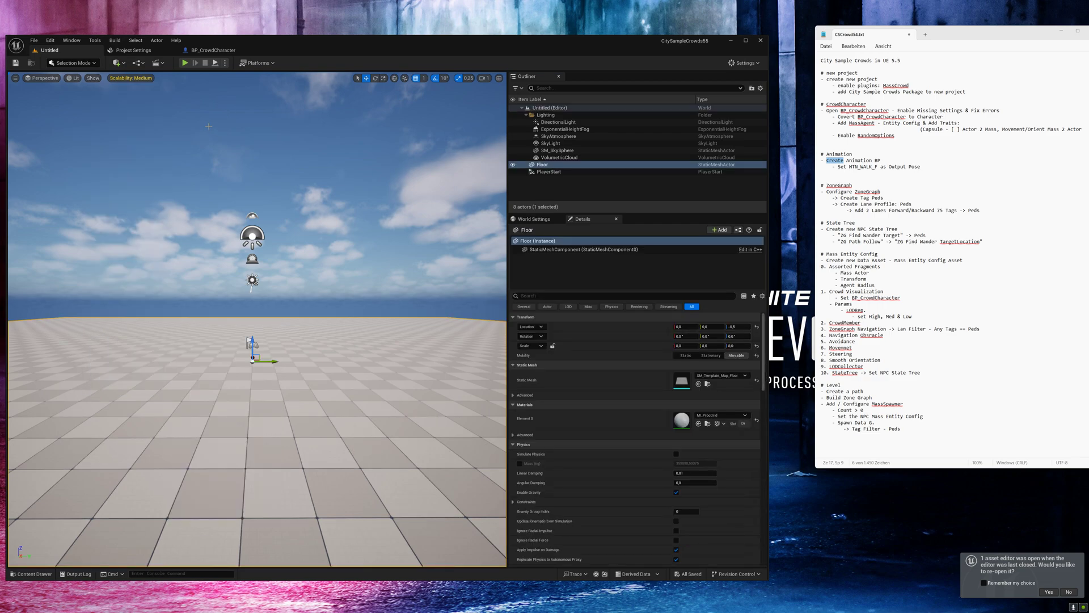
left_click(117, 63)
mouse_move(141, 155)
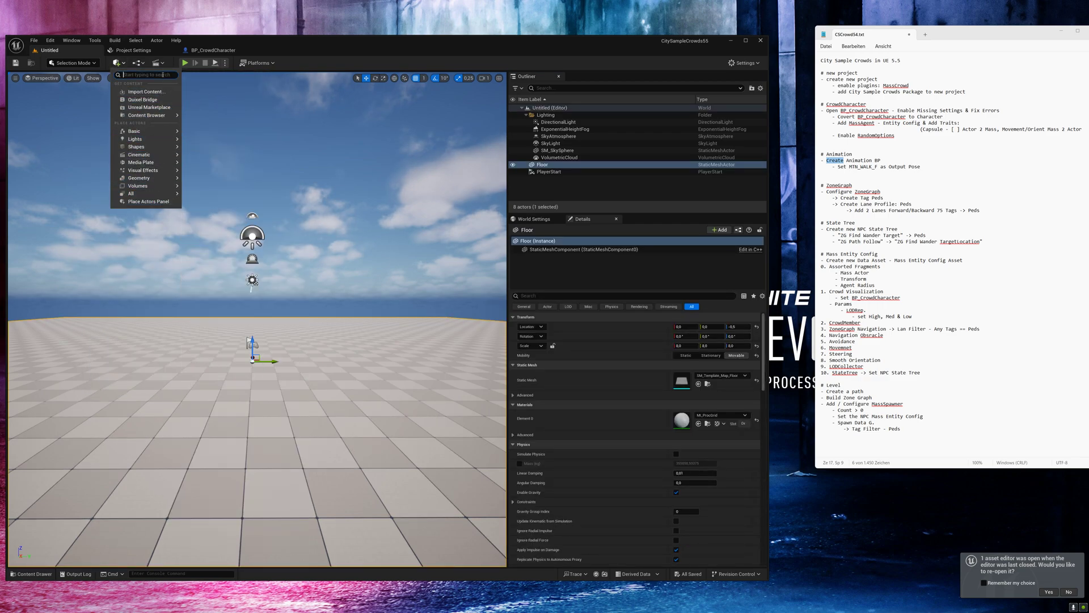
type("zone")
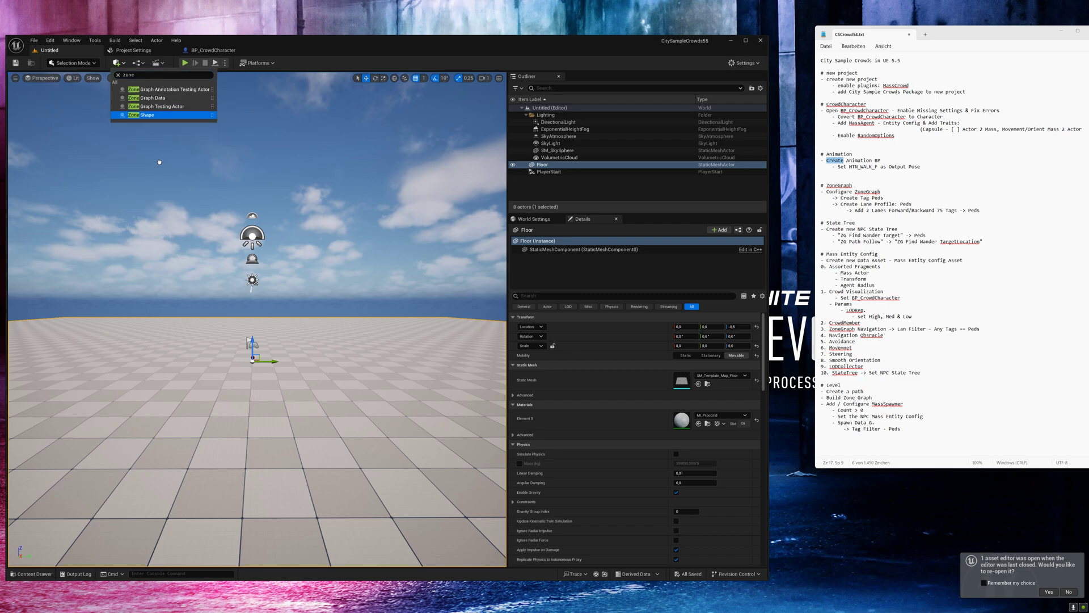
left_click(141, 115)
left_click(191, 386)
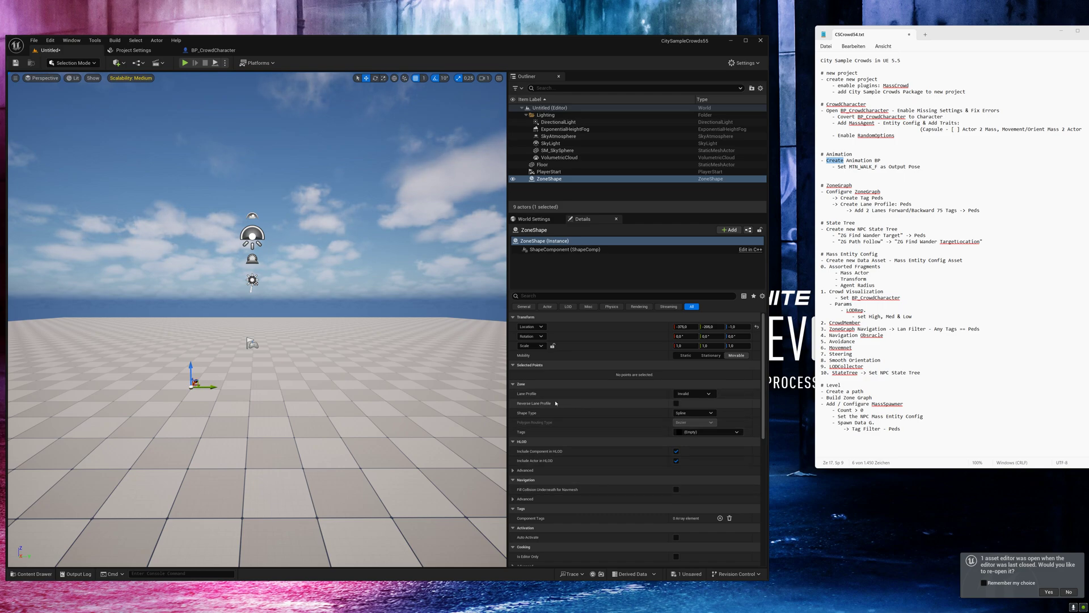
left_click(698, 392)
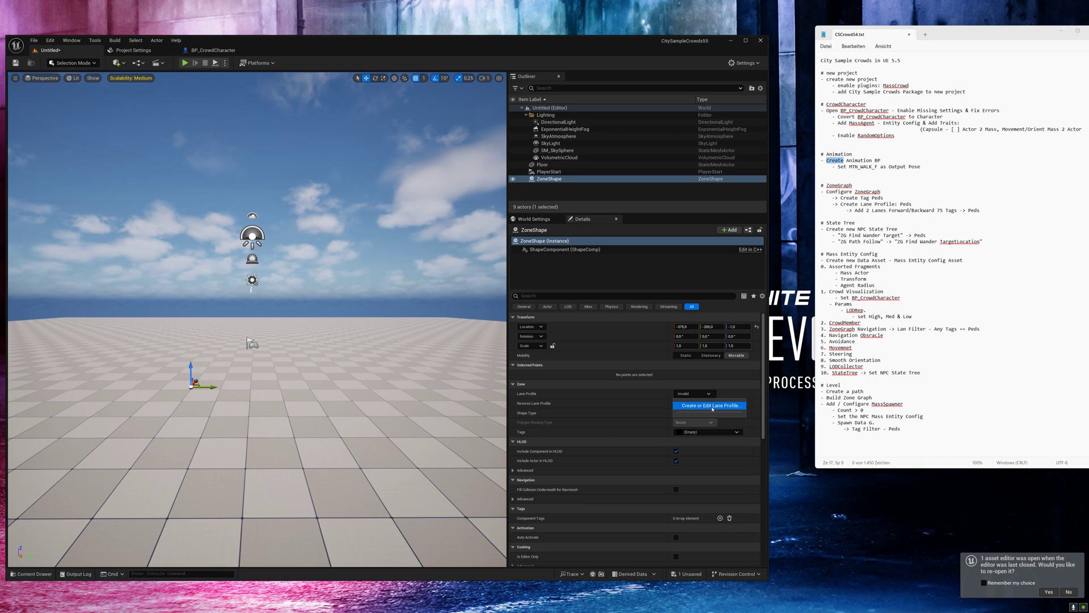
Create lane profile Peds with two 100-wide lanes, one Forward and one Backward
left_click(710, 406)
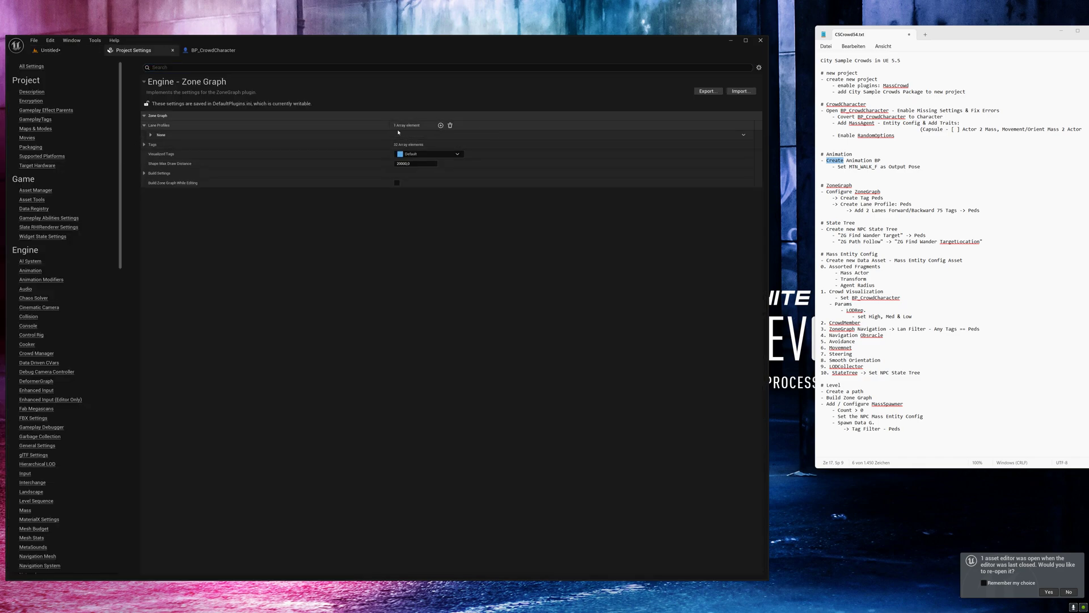
left_click(441, 125)
left_click(151, 135)
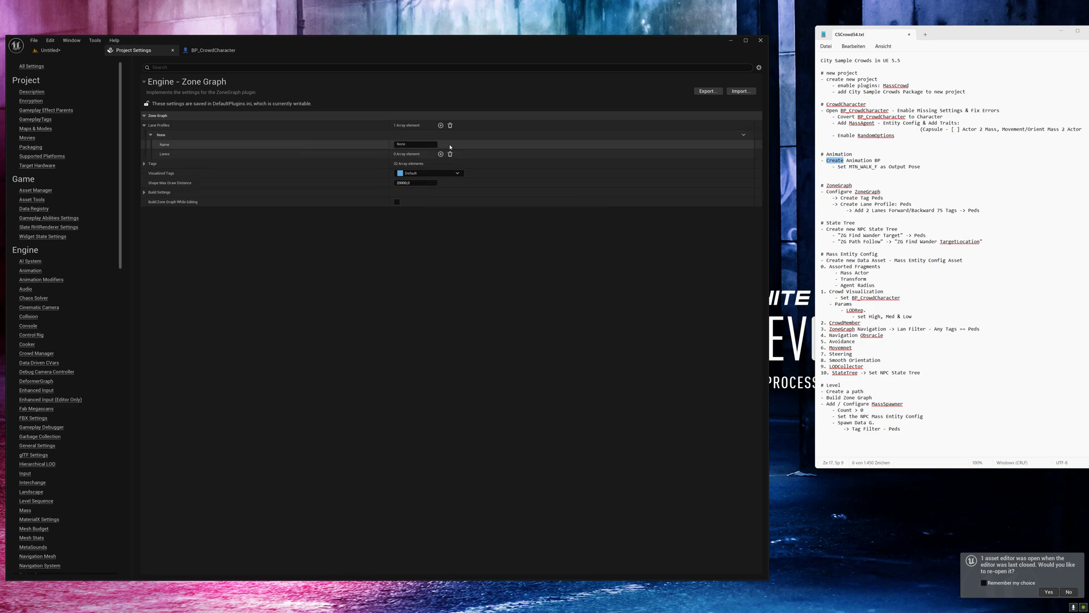
left_click(428, 144)
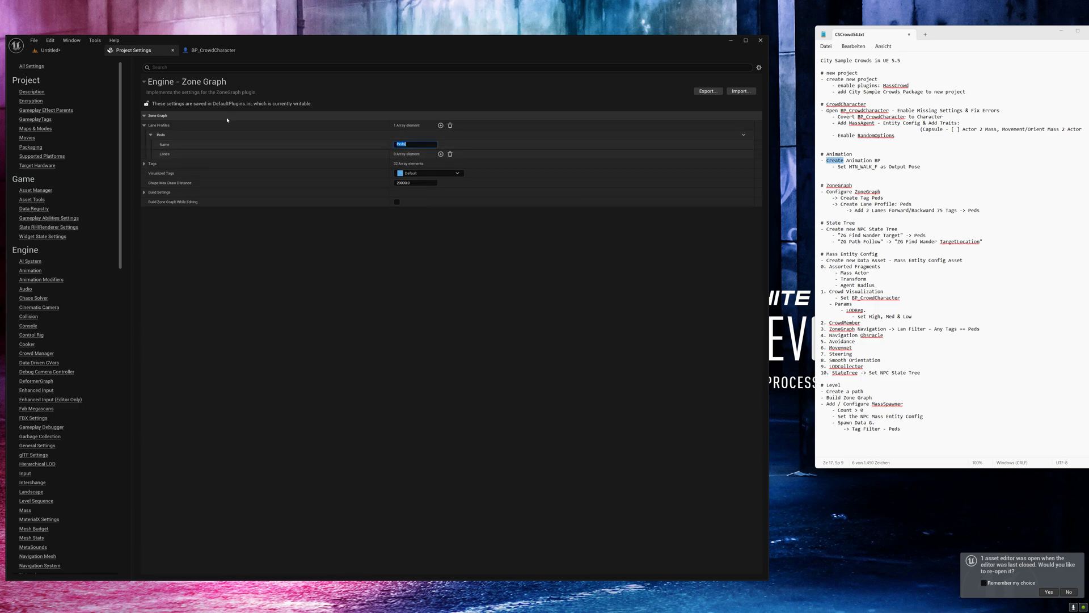
left_click(440, 153)
left_click(440, 154)
left_click(162, 173)
left_click(162, 164)
left_click(431, 220)
left_click(412, 238)
left_click(418, 172)
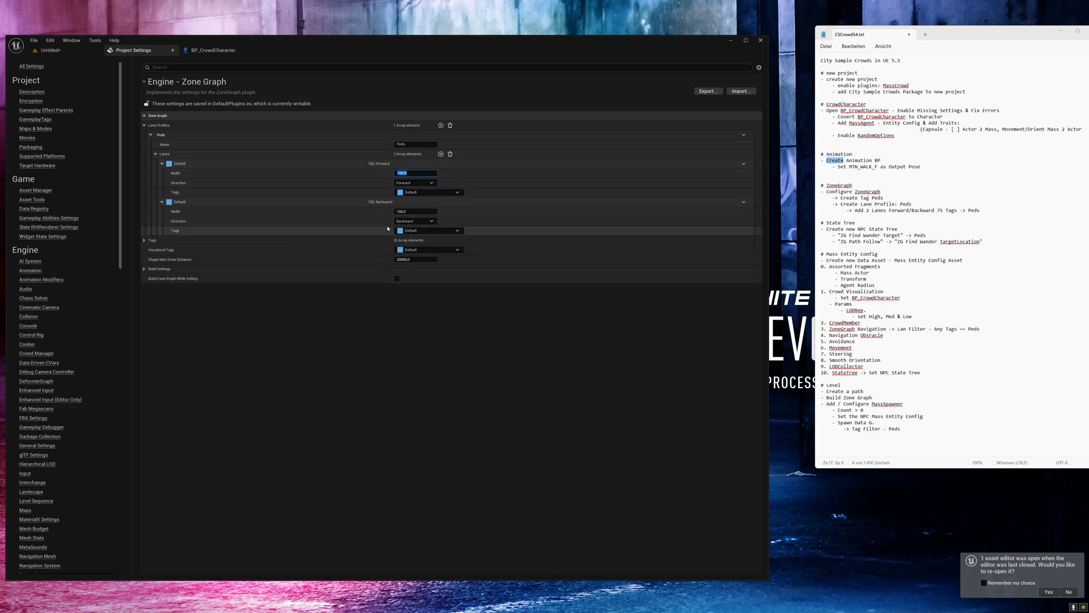
left_click(410, 211)
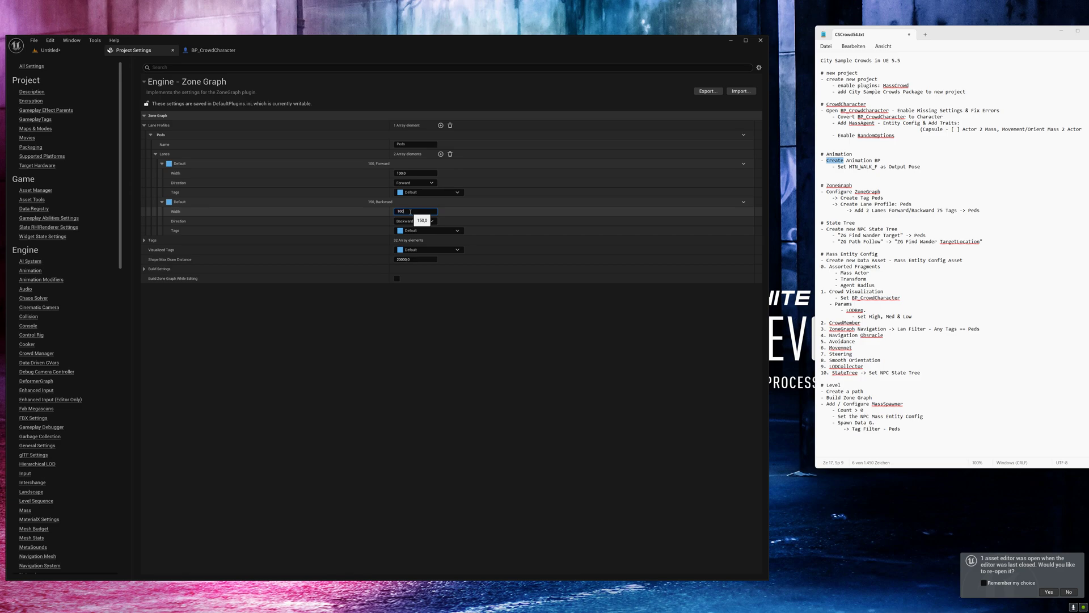
Add the Zone Graph tag Peds and tag both lanes Peds
left_click(144, 240)
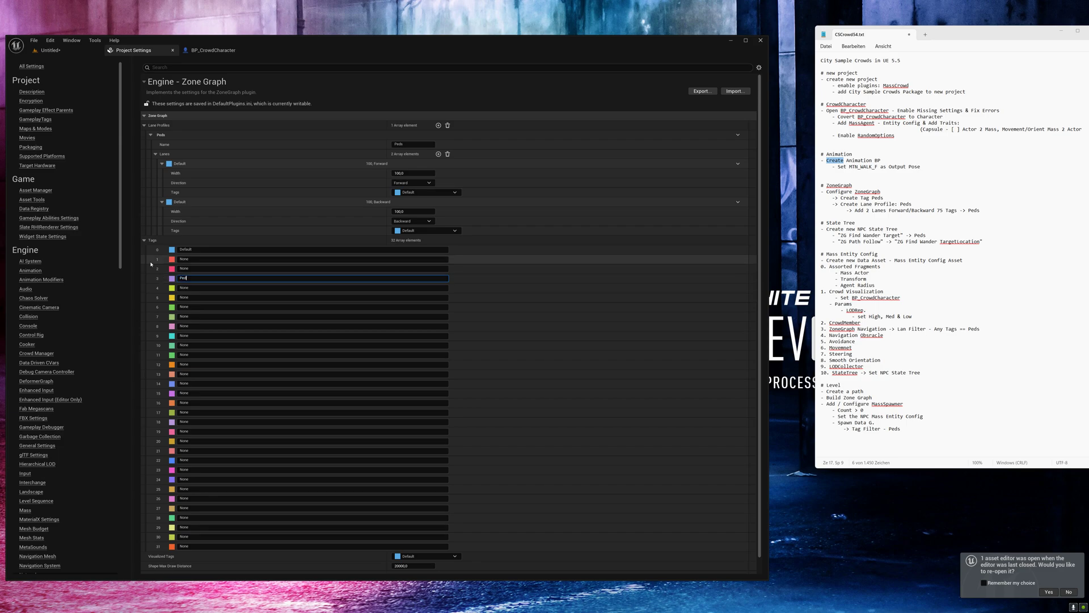
left_click(417, 193)
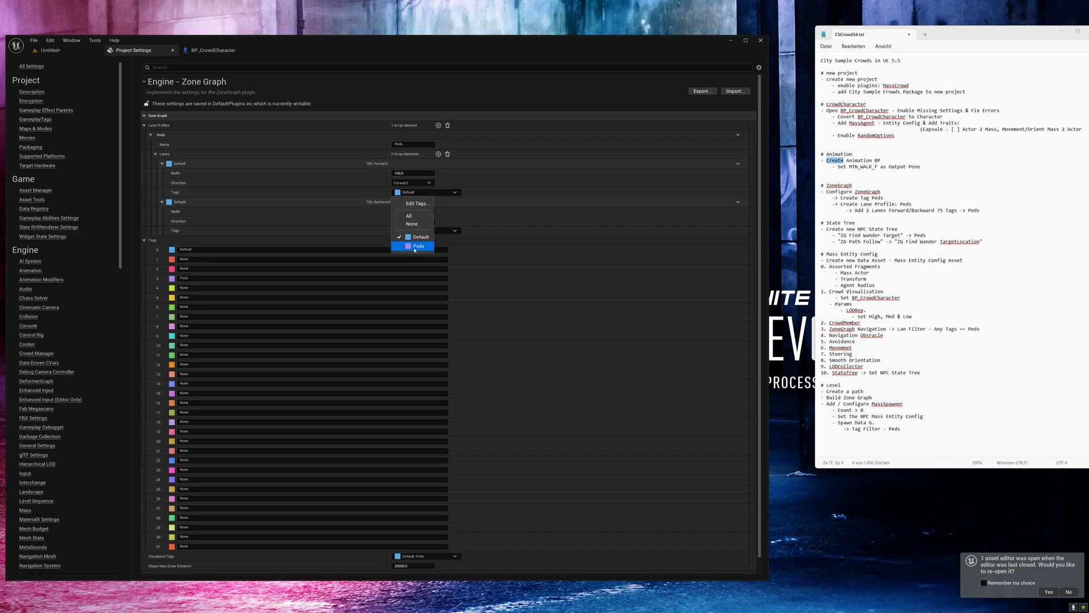
left_click(417, 246)
left_click(437, 230)
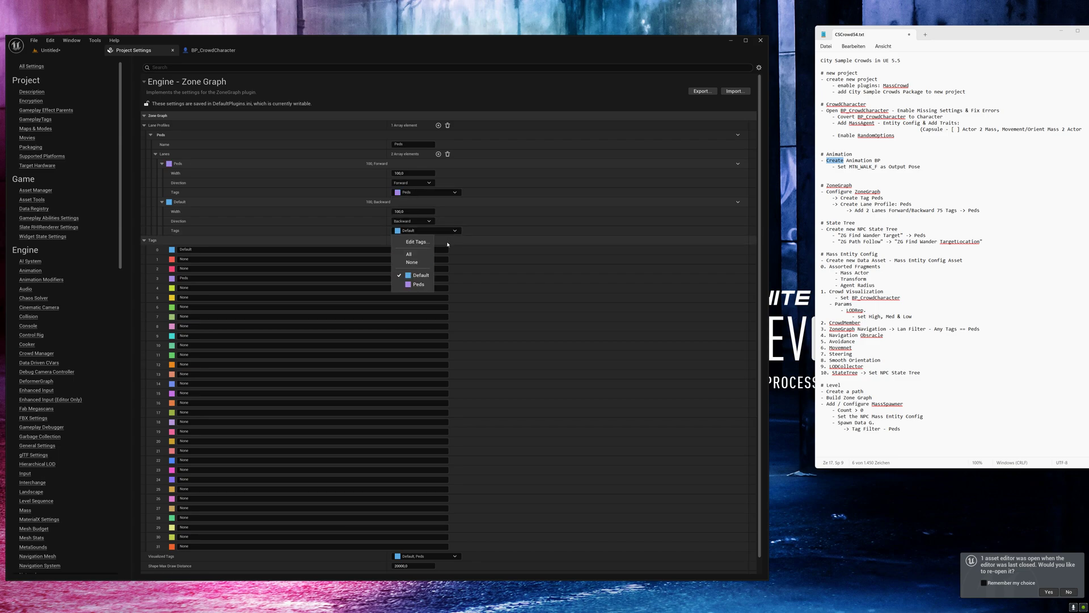
left_click(418, 284)
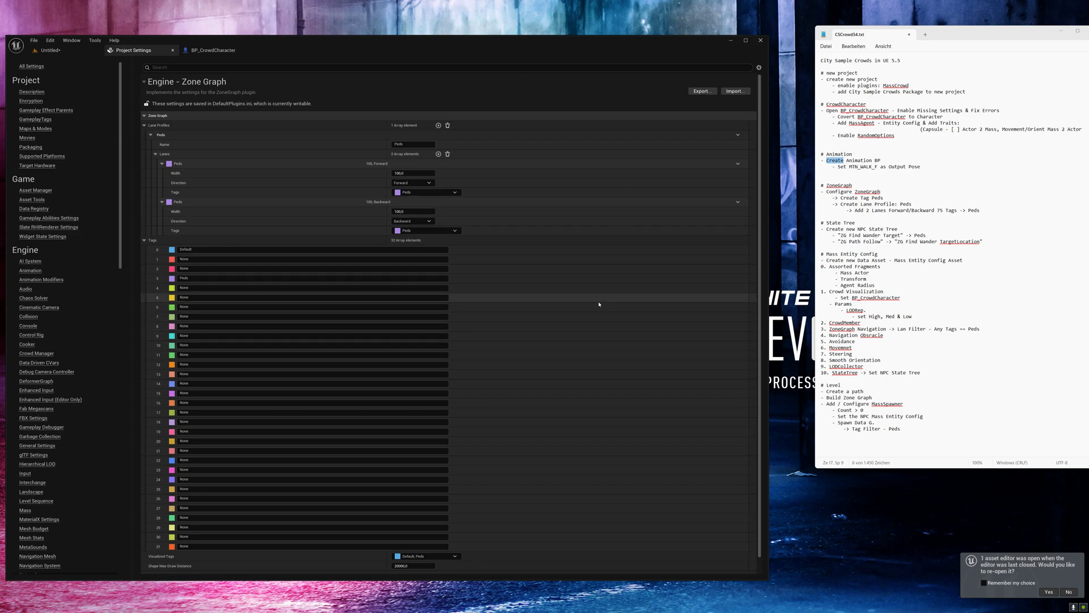
Save the level as Level1
left_click(91, 52)
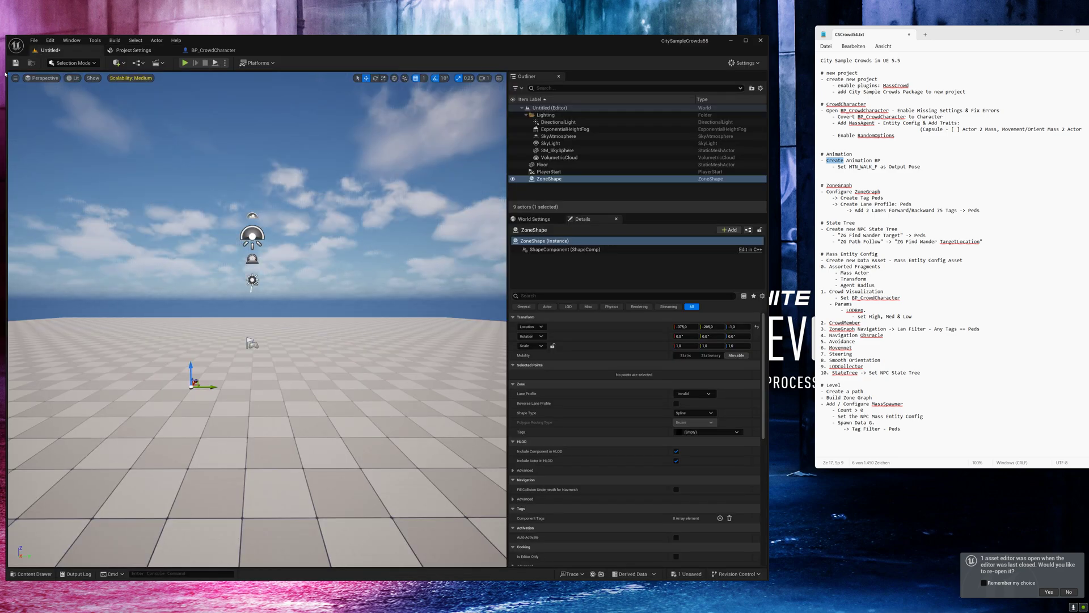
left_click(15, 63)
type("Level1")
key("Return")
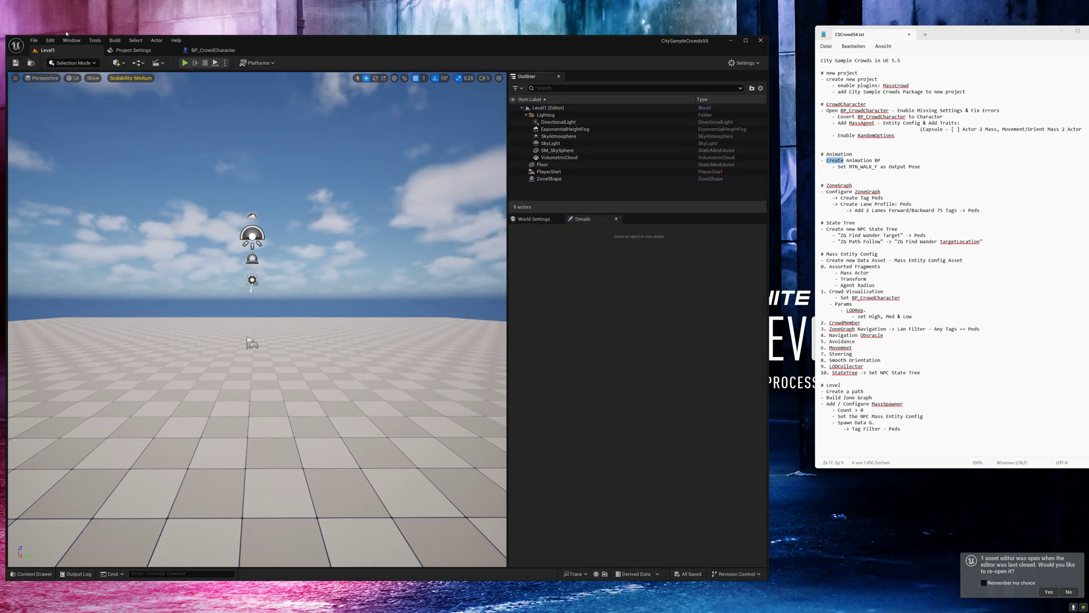
Tag the ZoneShape with Peds and bring up the viewport's Show > Developer options
left_click(548, 179)
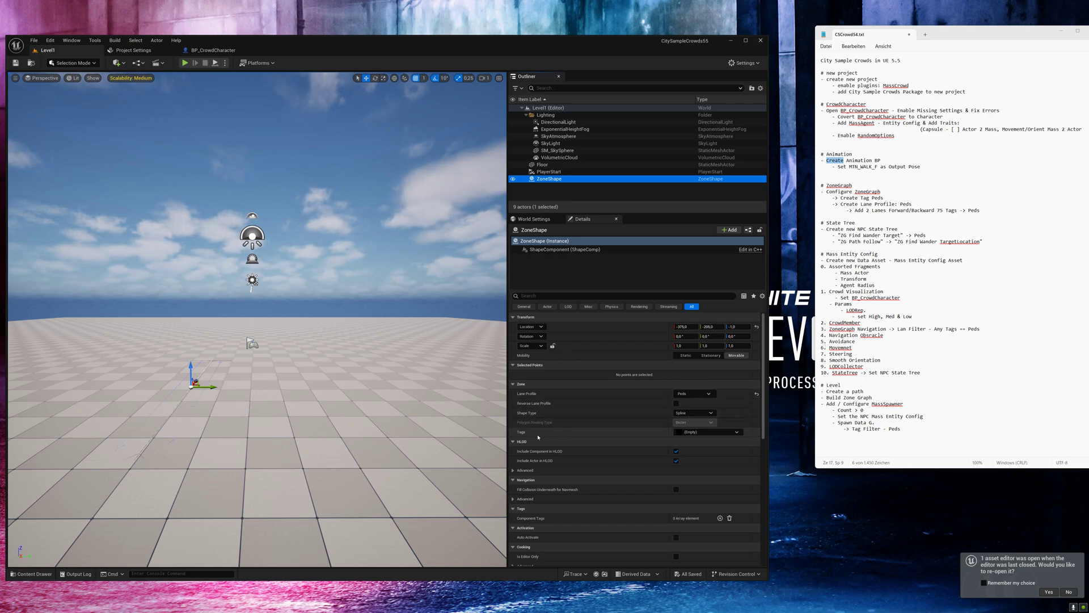
left_click(725, 436)
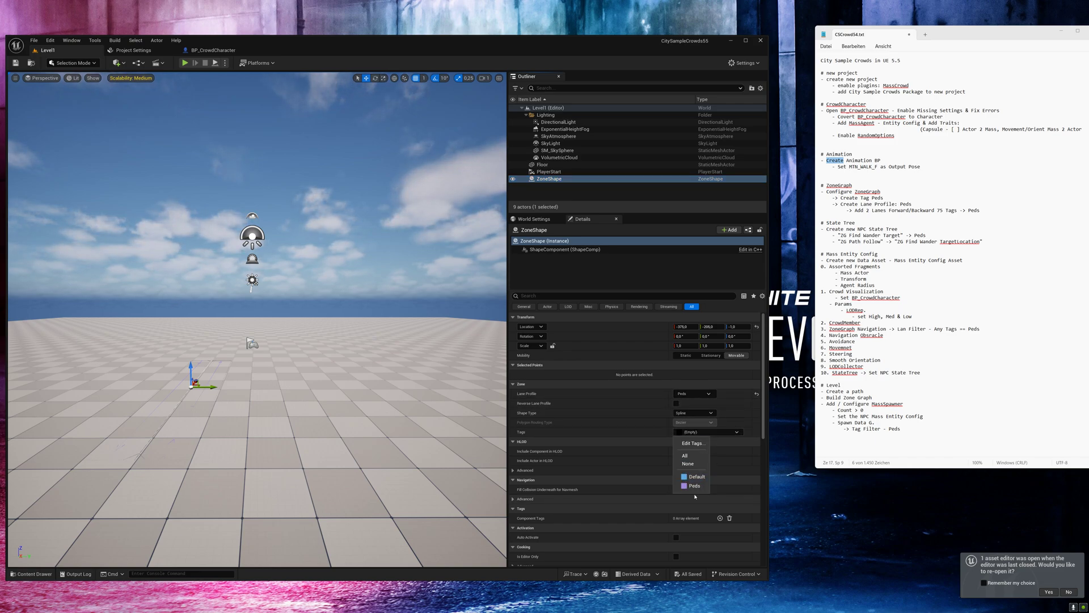
left_click(700, 485)
left_click(325, 408)
right_click_drag(325, 408, 342, 387)
left_click(341, 387)
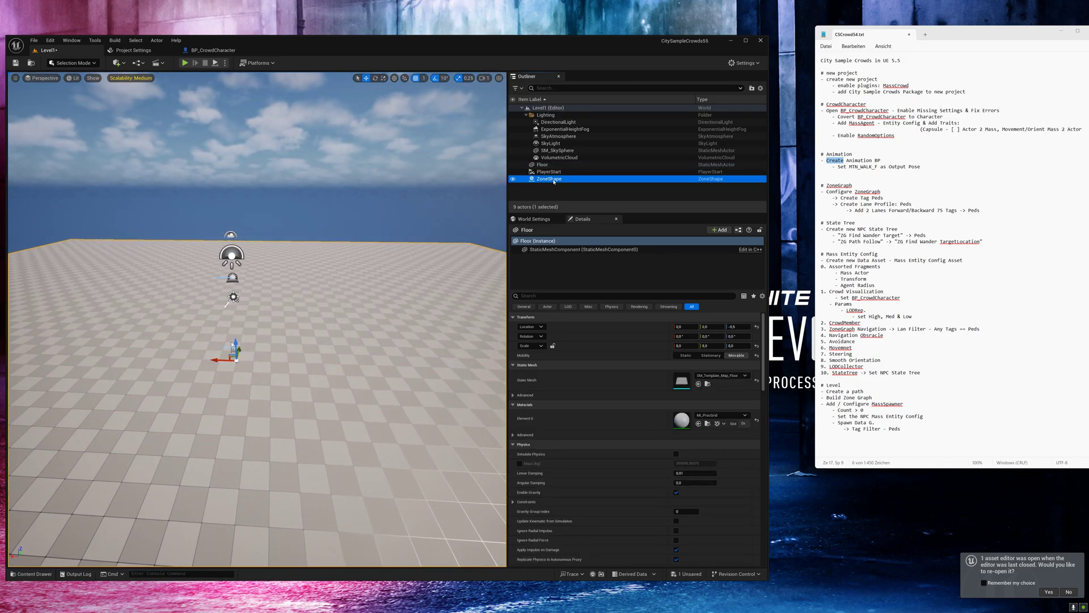
left_click(92, 78)
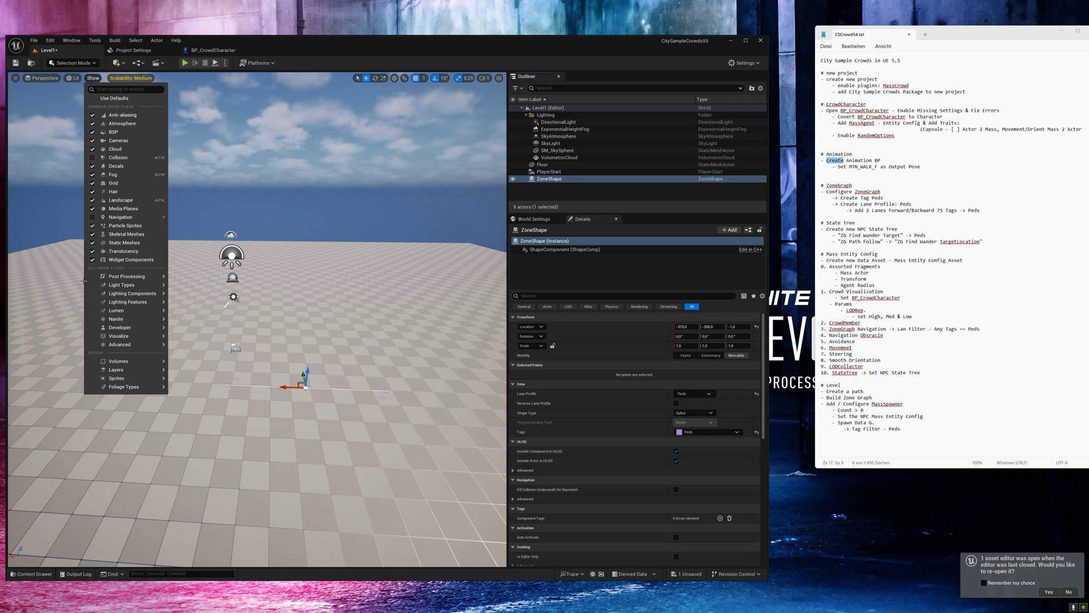
mouse_move(139, 330)
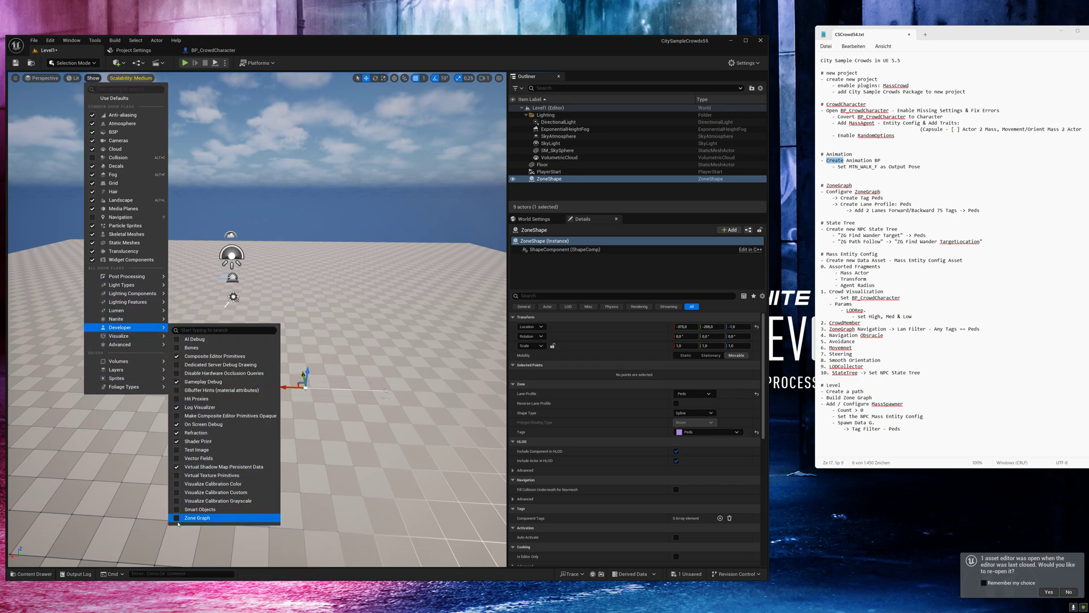
Select the ZoneShape spline's end point and drag it far across the floor
right_click_drag(255, 397, 230, 430)
left_click(229, 430)
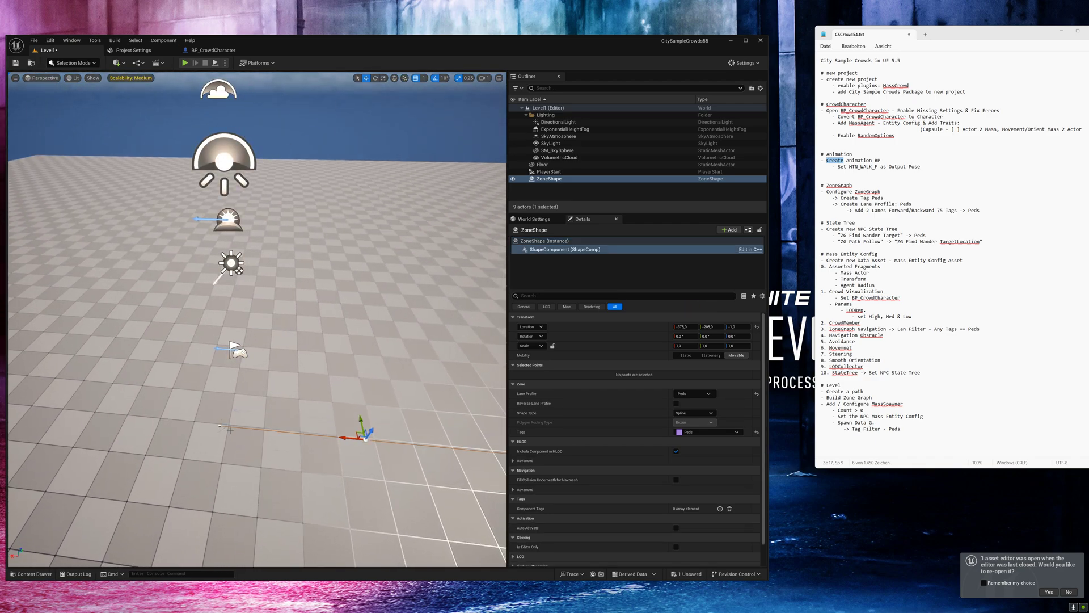
left_click(220, 425)
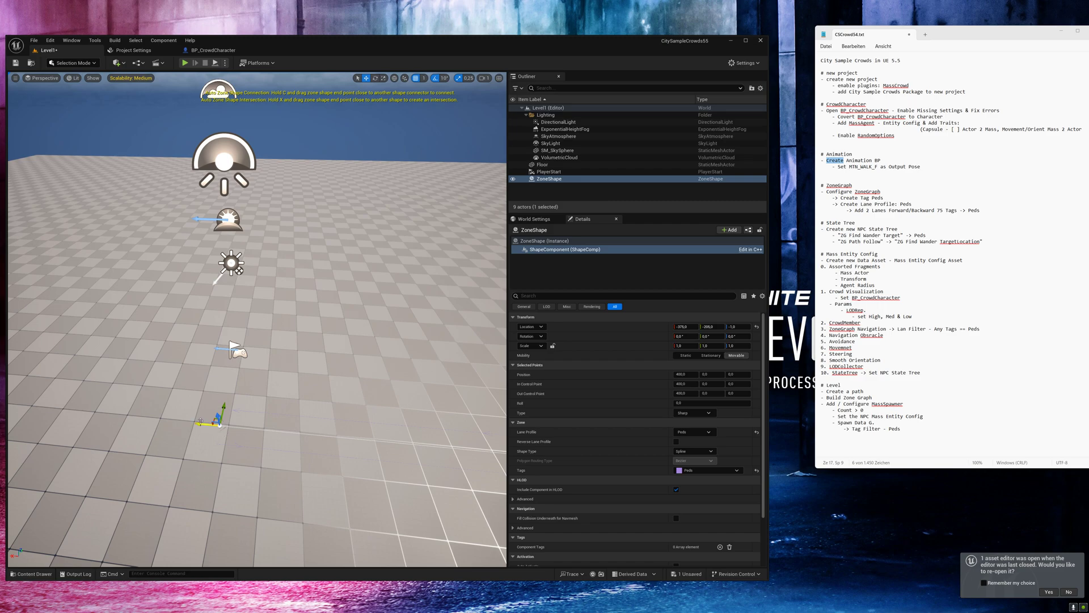
left_click_drag(199, 422, 40, 418)
right_click_drag(40, 418, 82, 397)
Drag the other spline points across the floor into a large four-sided loop
left_click_drag(290, 384, 504, 344)
right_click_drag(503, 343, 213, 358)
left_click_drag(177, 364, 391, 332)
right_click_drag(391, 332, 162, 328)
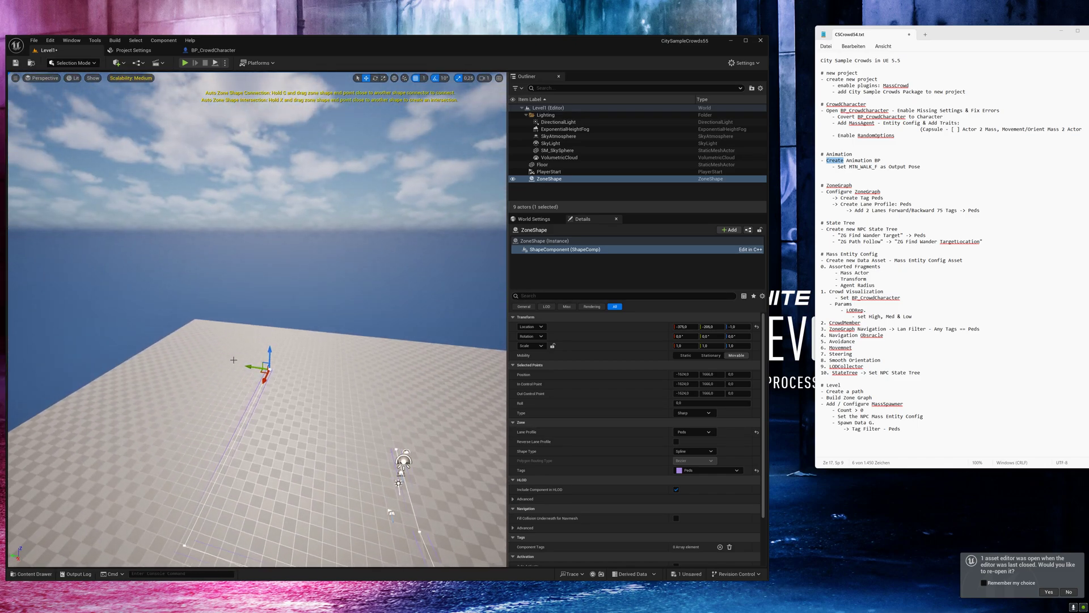
left_click_drag(244, 366, 404, 407)
right_click_drag(405, 408, 340, 369)
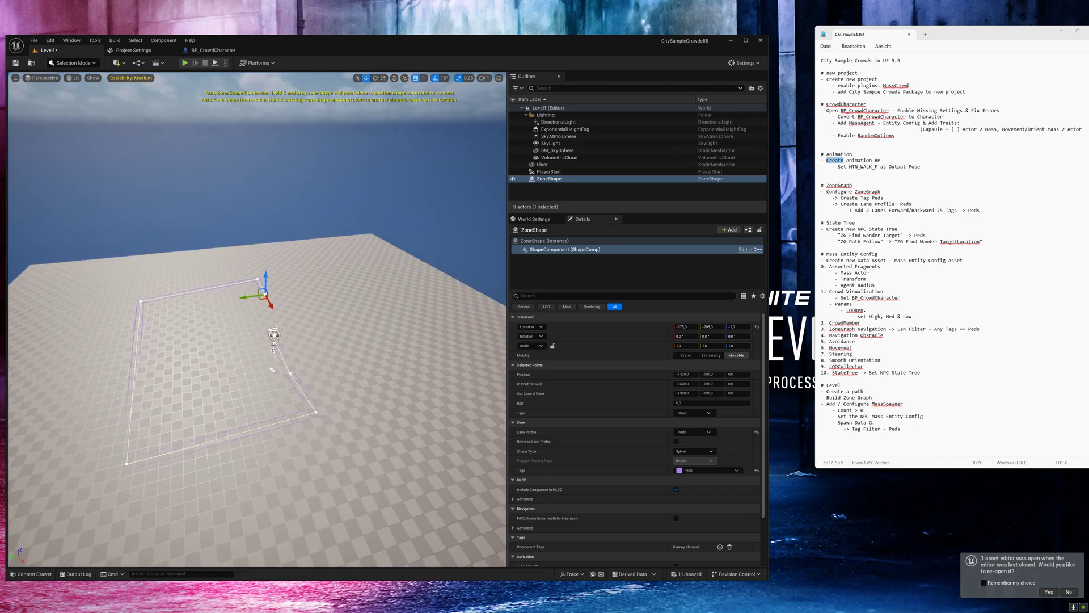
right_click_drag(254, 330, 290, 410)
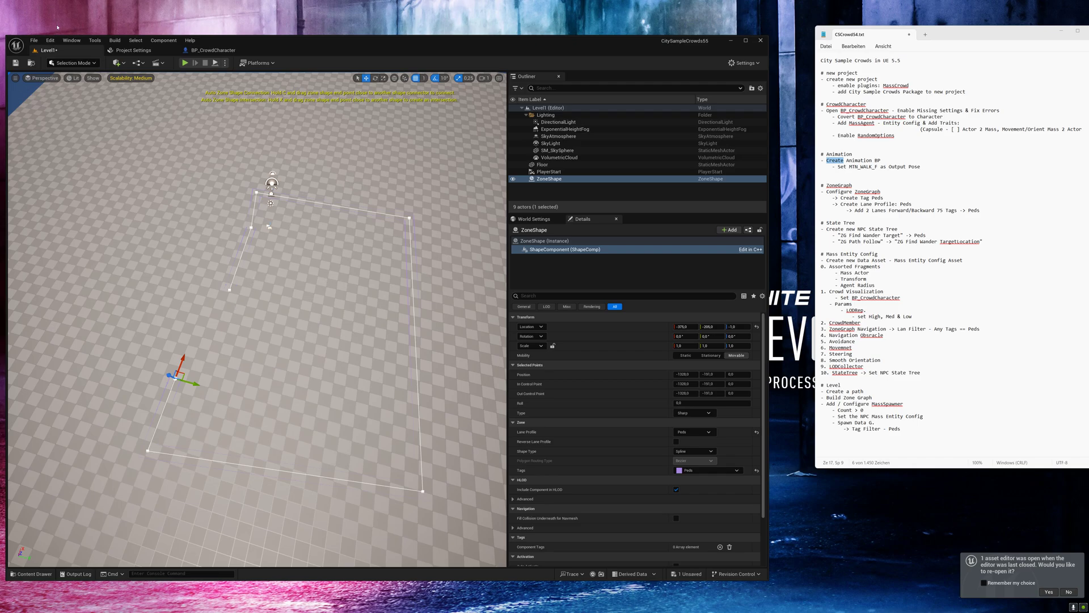
Place a second Zone Shape, ZoneShape2, and tag it Peds
left_click(111, 64)
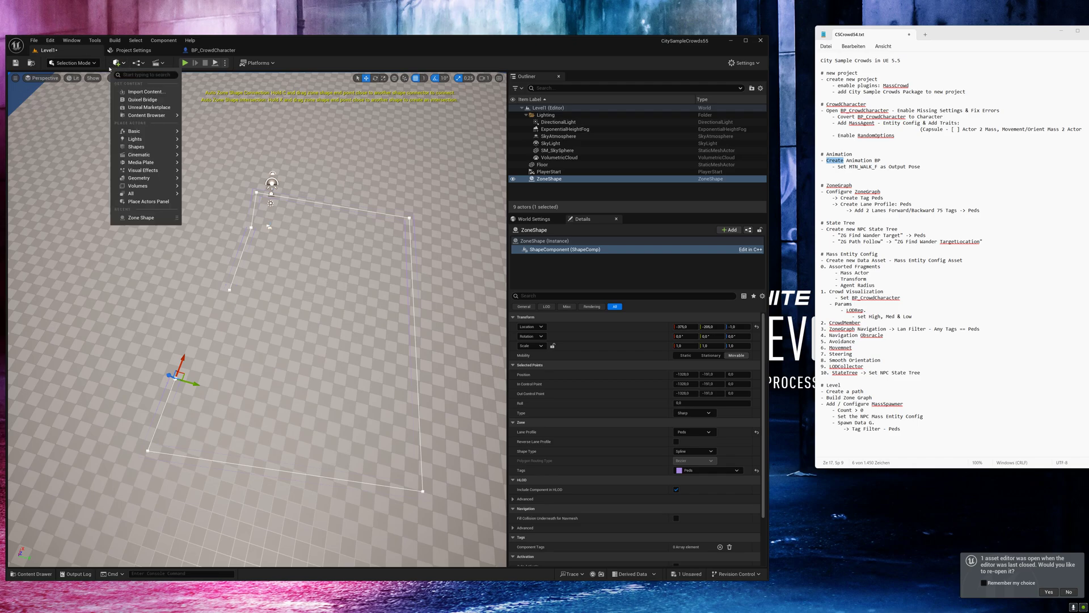
left_click(133, 214)
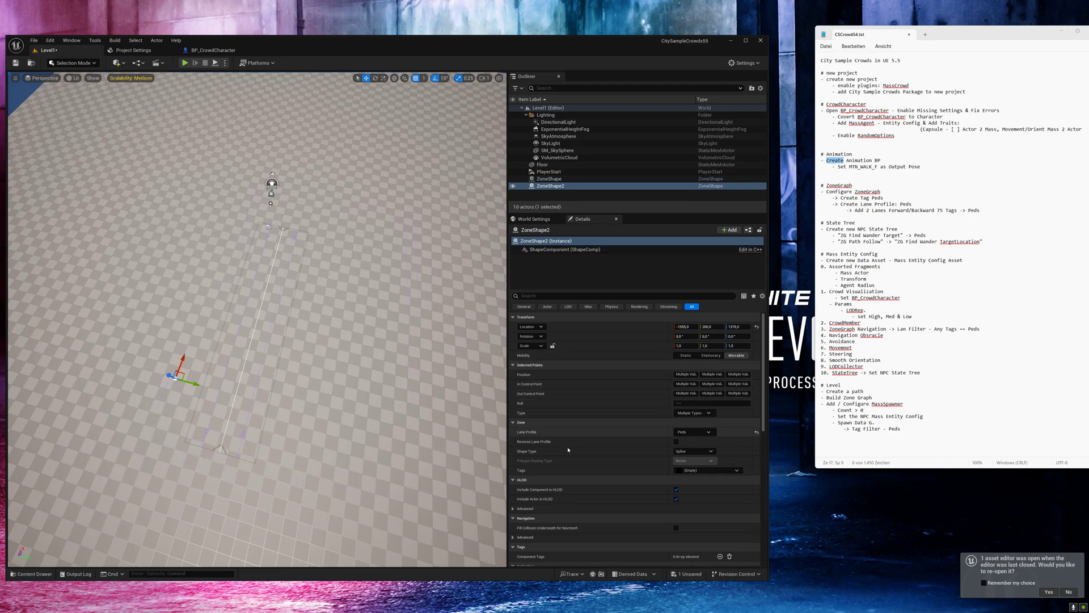
left_click(703, 470)
left_click(694, 523)
Lower ZoneShape2 along Z until it rests on the floor at Z 0
mouse_move(255, 283)
right_mouse_down()
mouse_move(239, 289)
mouse_move(268, 271)
right_mouse_up()
left_click(268, 271)
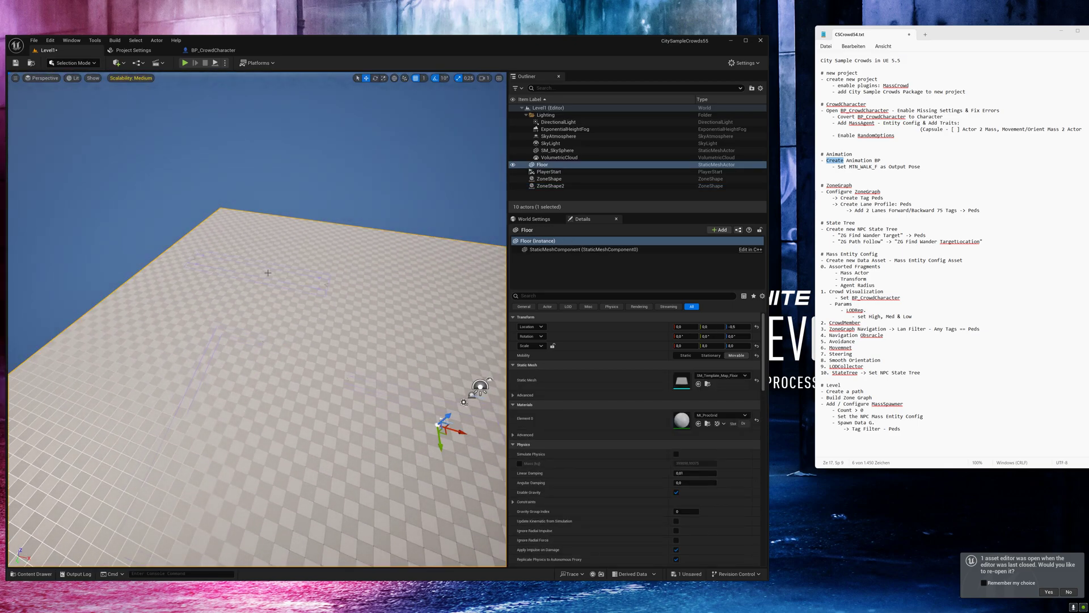
left_click(268, 279)
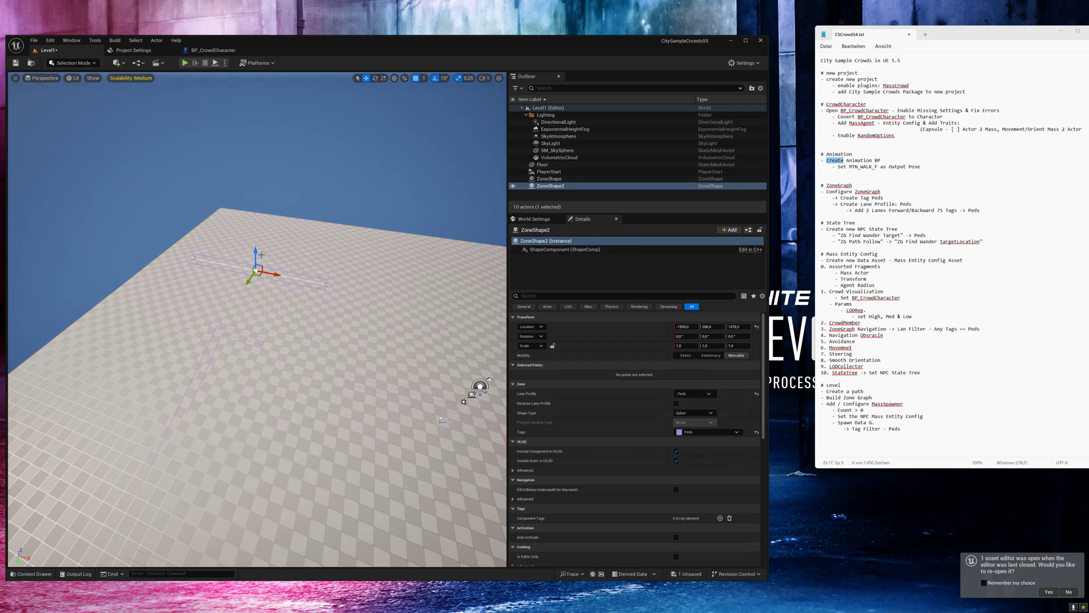
left_click_drag(262, 254, 339, 366)
right_click_drag(339, 366, 355, 348)
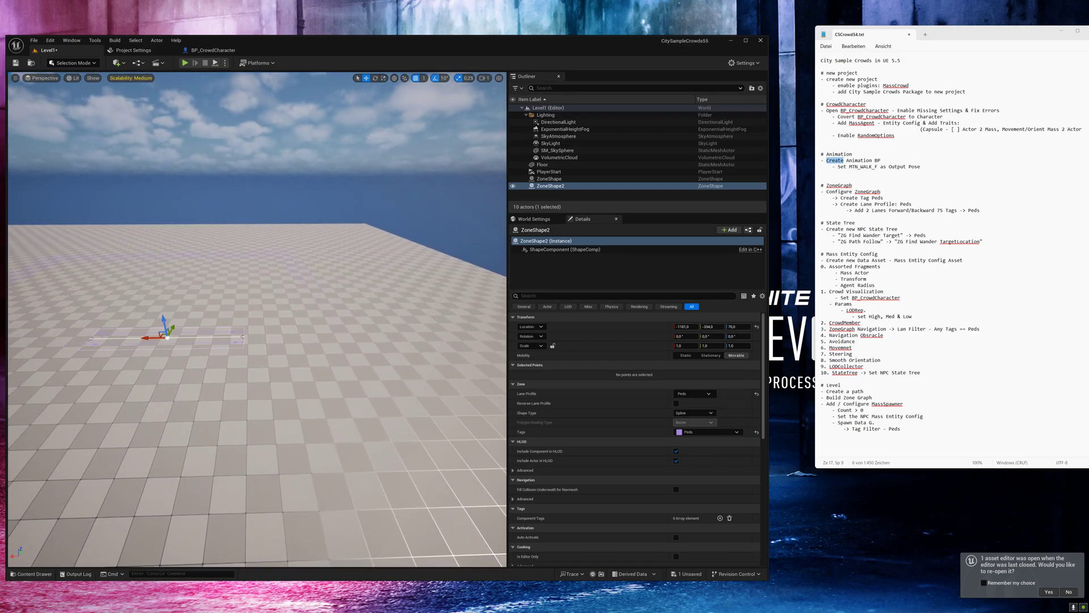
right_click_drag(107, 302, 108, 302)
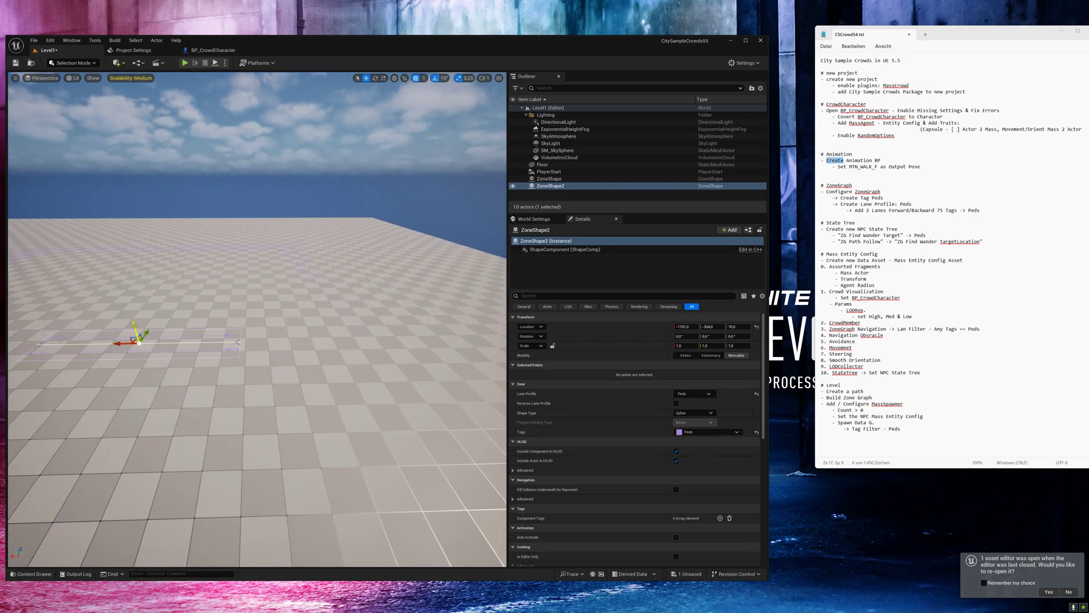
left_click_drag(135, 324, 138, 338)
Select ZoneShape2's shape component so its spline points can be edited
left_click(236, 354)
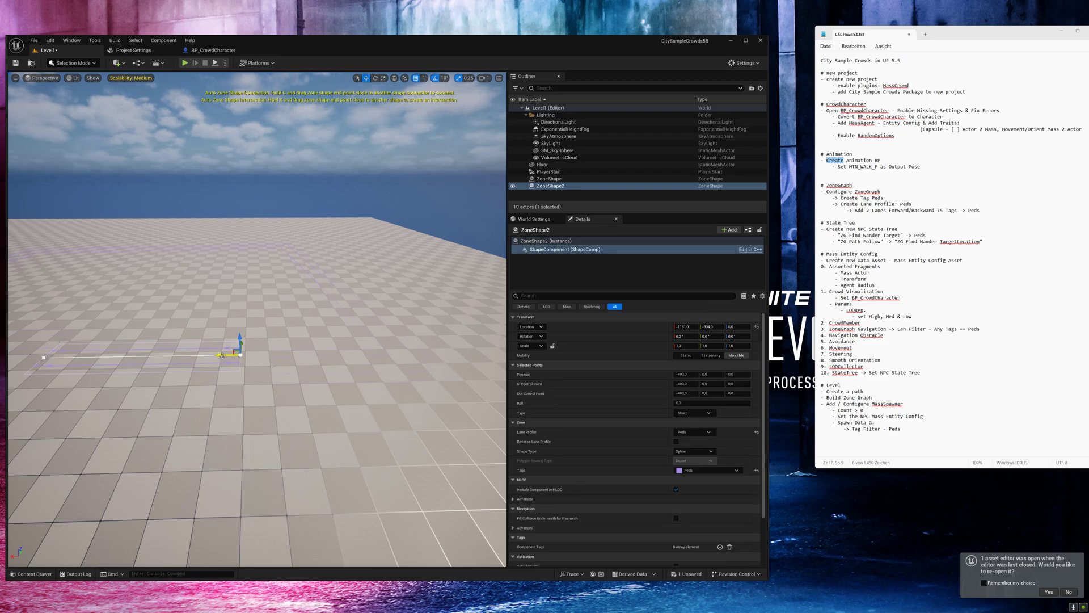
right_click_drag(237, 353, 237, 354)
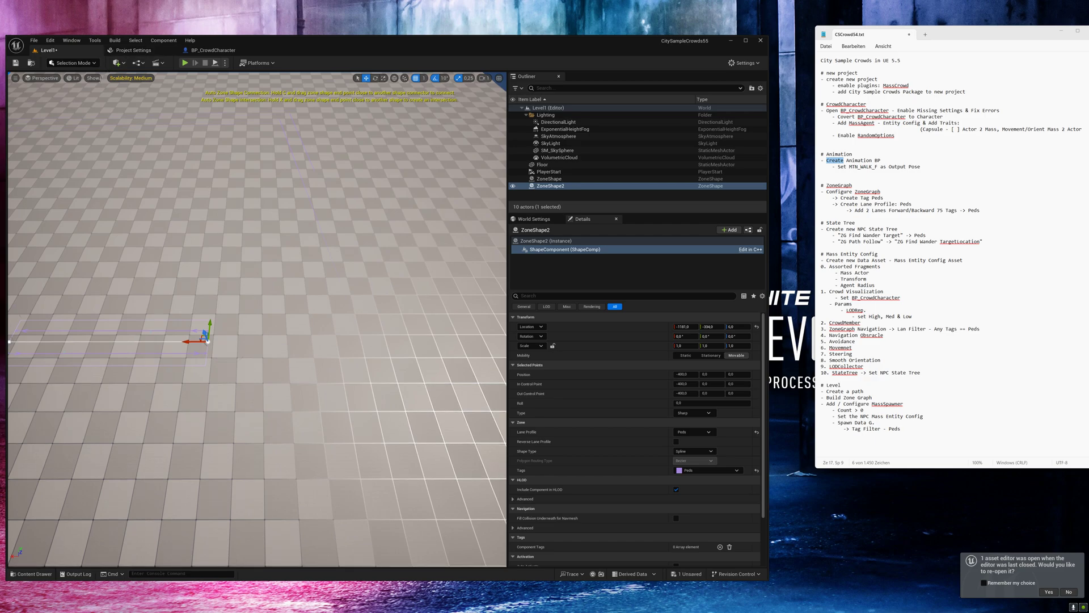
left_click(94, 78)
mouse_move(144, 324)
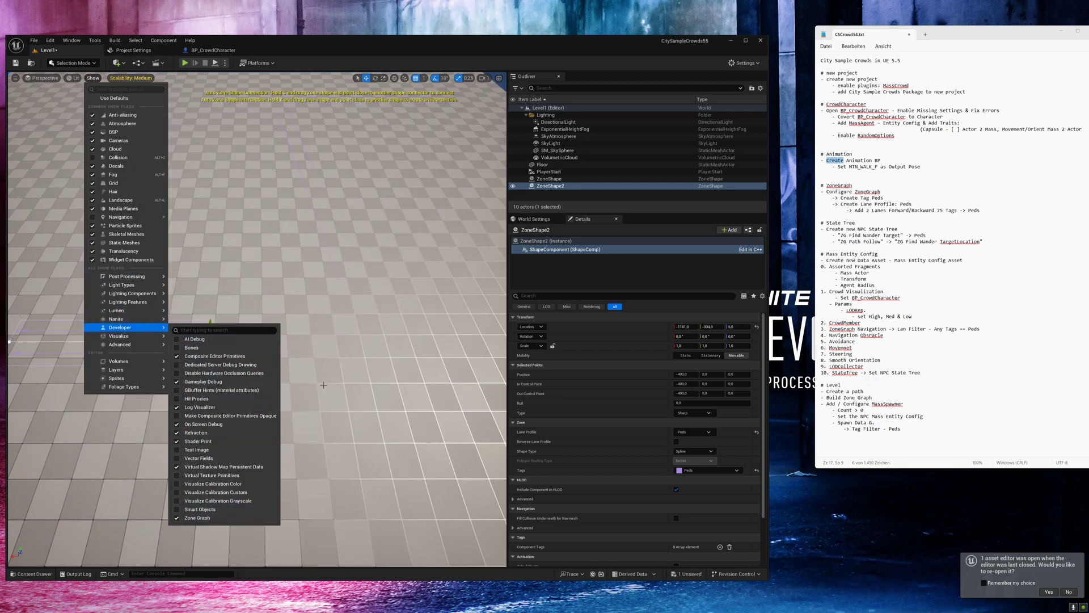
left_click(234, 346)
left_click(209, 343)
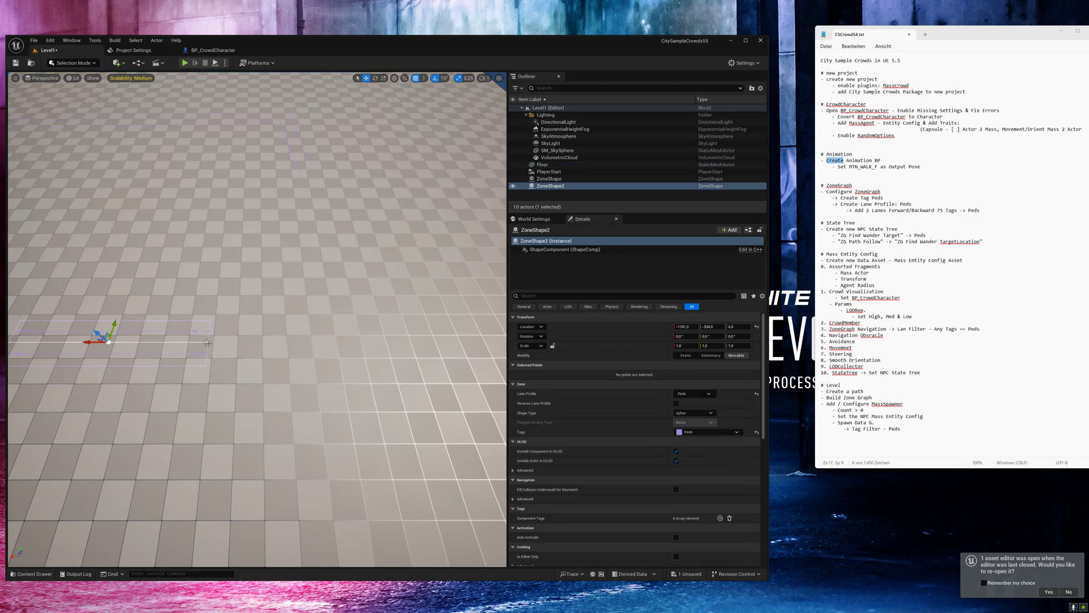
left_click(208, 343)
right_click_drag(209, 343, 208, 343)
right_click_drag(283, 299, 284, 298)
Move ZoneShape2's end point toward the first ZoneShape and line it up
left_click(230, 373)
left_click_drag(229, 374, 238, 357)
right_click_drag(239, 357, 240, 357)
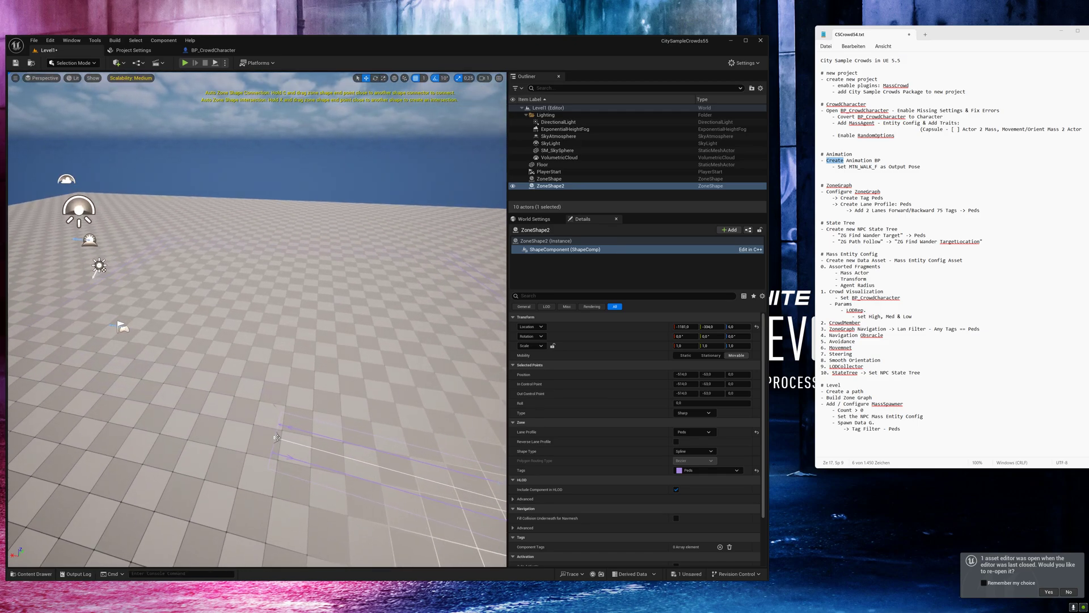
mouse_move(276, 437)
left_mouse_down()
mouse_move(297, 393)
mouse_move(277, 421)
left_mouse_up()
right_click_drag(277, 420, 278, 420)
right_click_drag(281, 328, 281, 328)
left_click_drag(282, 326, 315, 369)
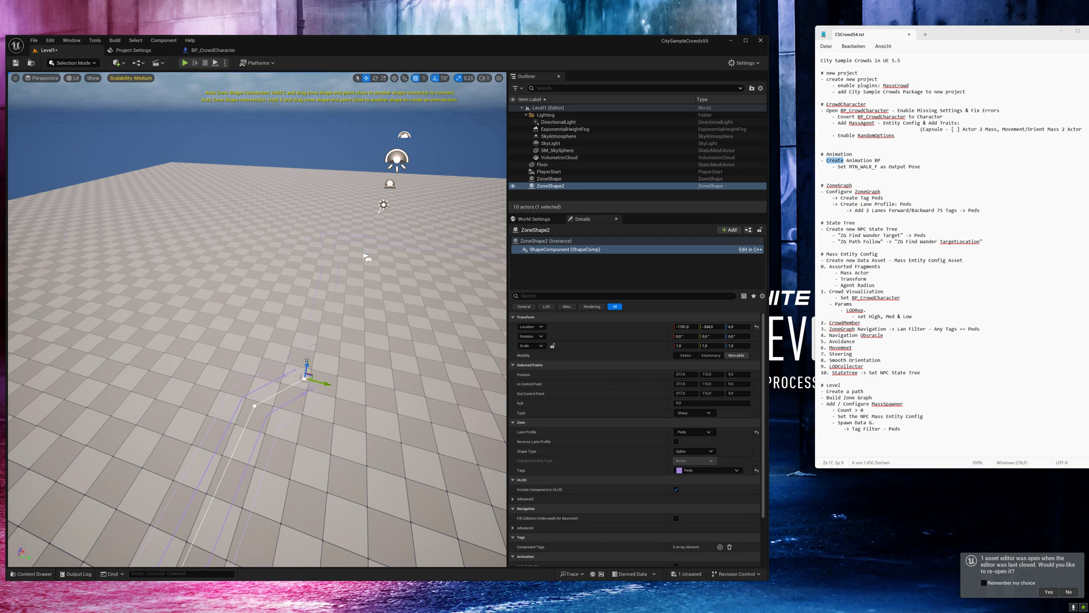
left_click(306, 360)
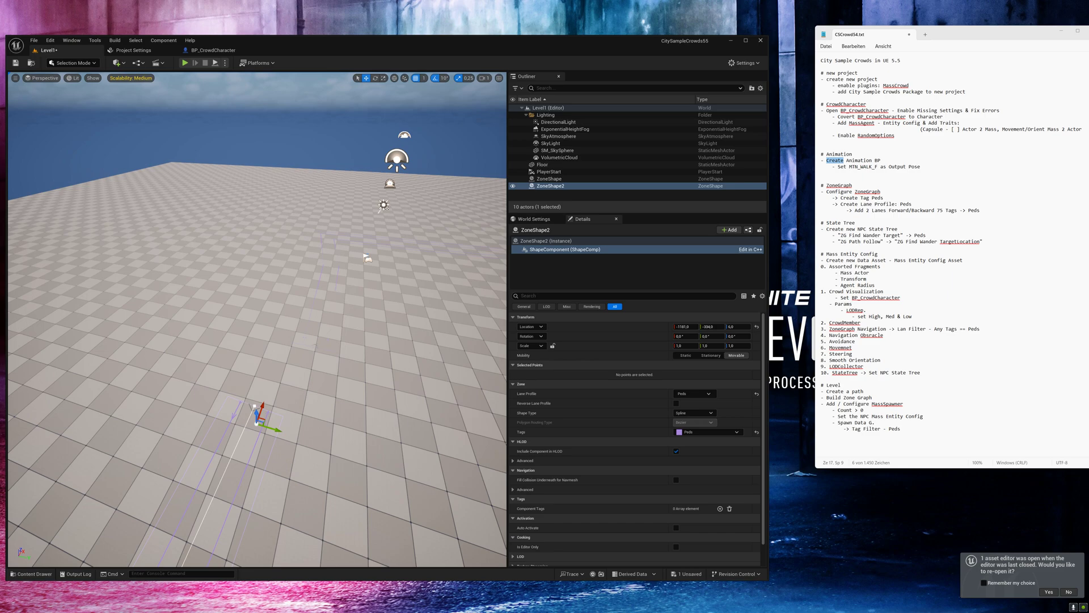
Shift a point of the first ZoneShape to the left and inspect the outline
left_click(313, 345)
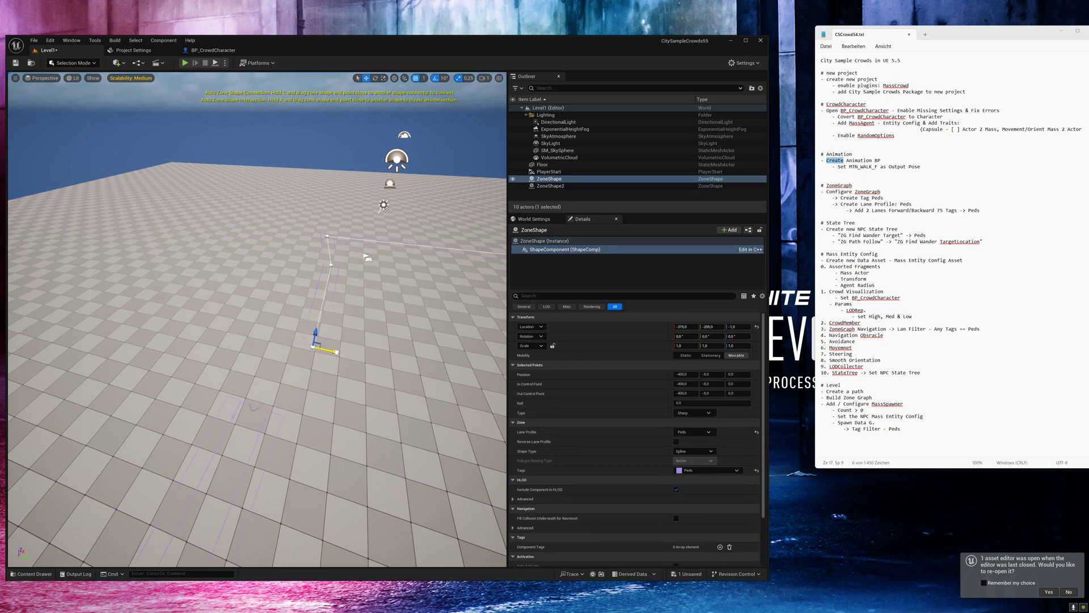
left_click_drag(321, 347, 254, 405)
right_click_drag(255, 405, 224, 401)
right_click_drag(301, 441, 339, 253)
right_click_drag(215, 397, 215, 397)
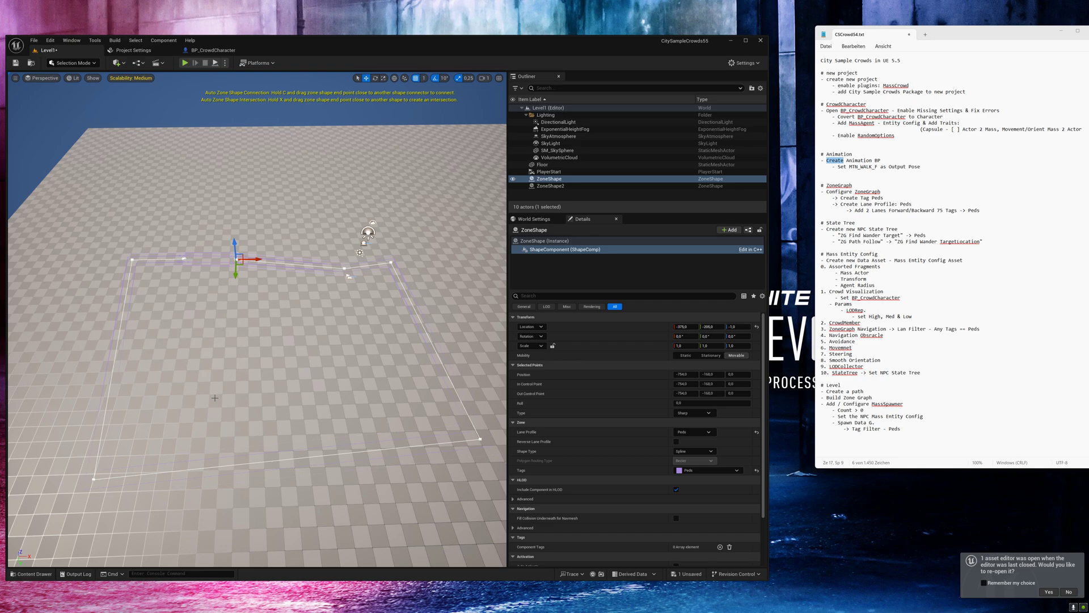
Save Level1 with Ctrl+S
key("ctrl+s")
triple_click(852, 253)
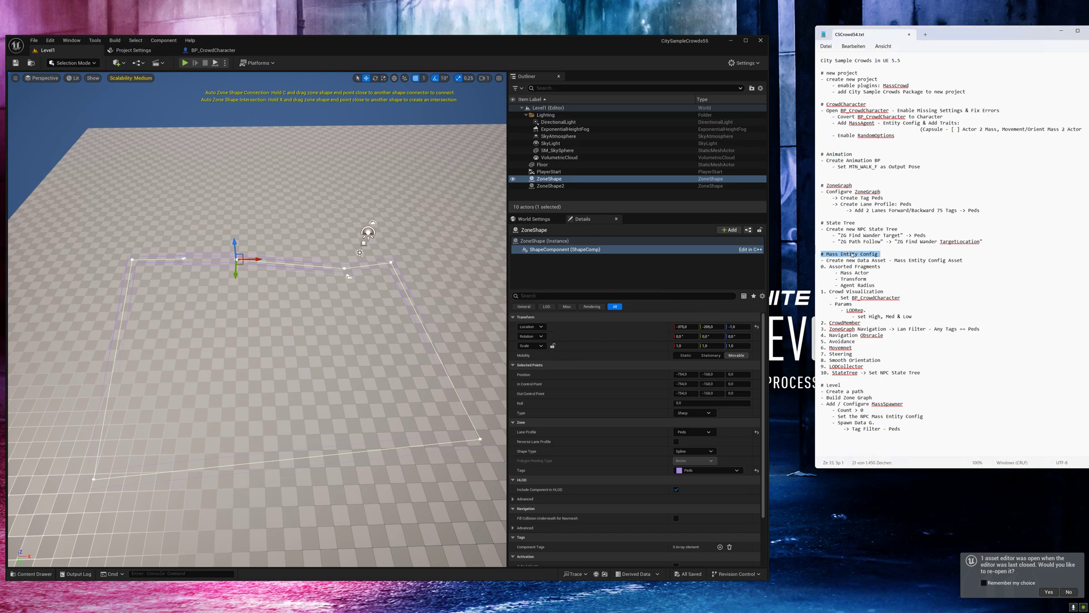
triple_click(845, 223)
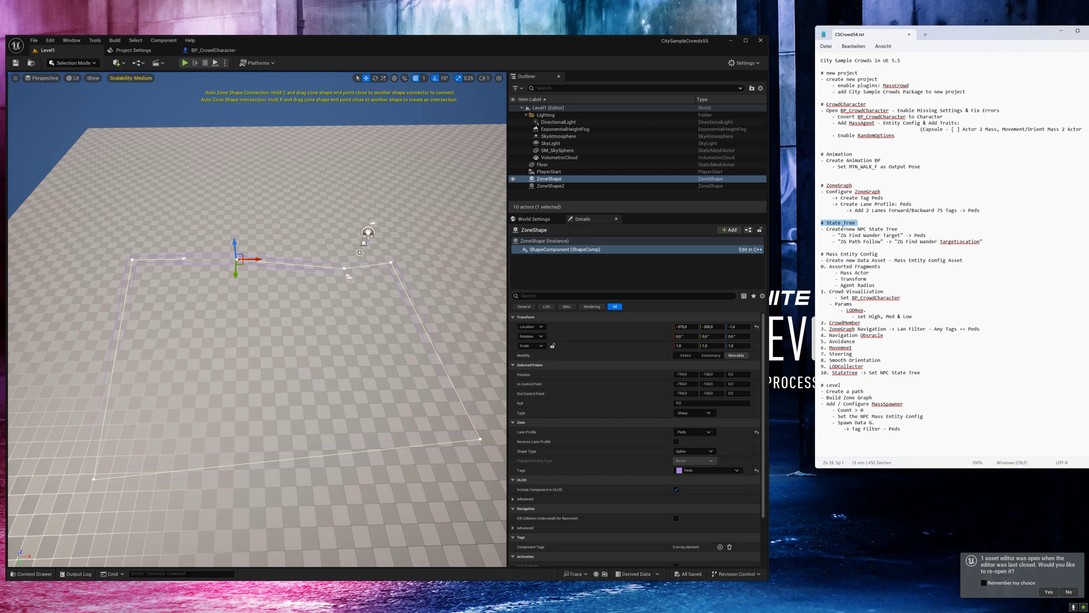
Create a Mass Behavior StateTree named CC_ST in the Blueprints folder and open it
left_click(31, 573)
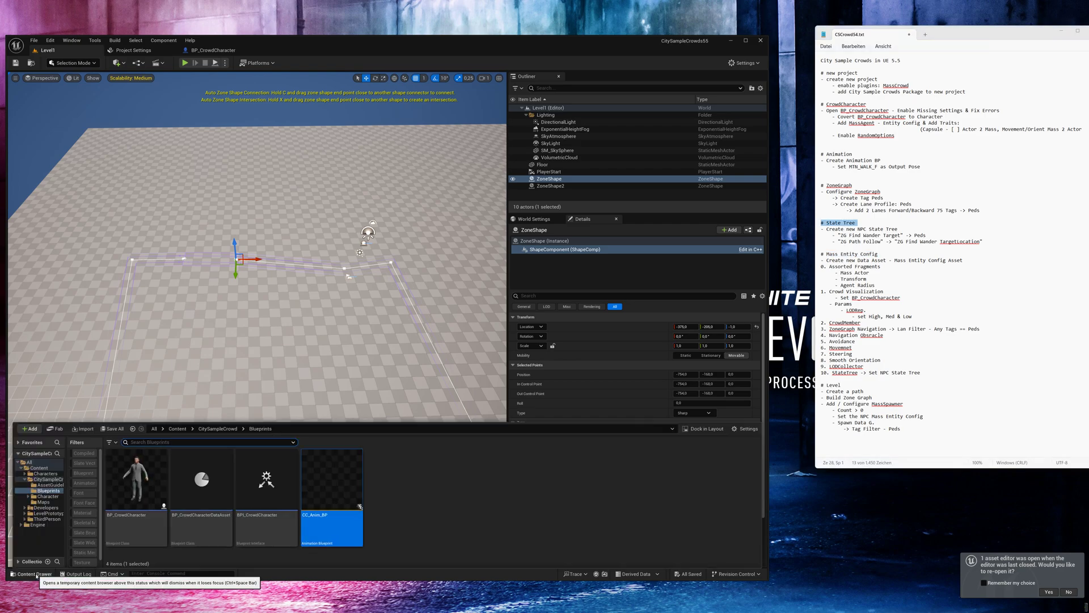
right_click(421, 502)
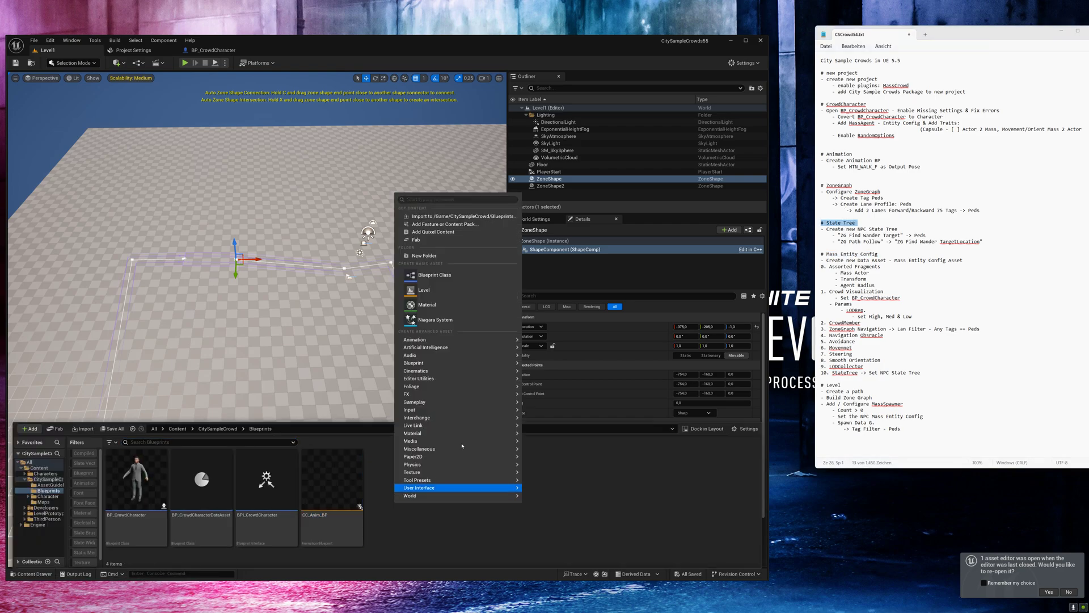
mouse_move(475, 347)
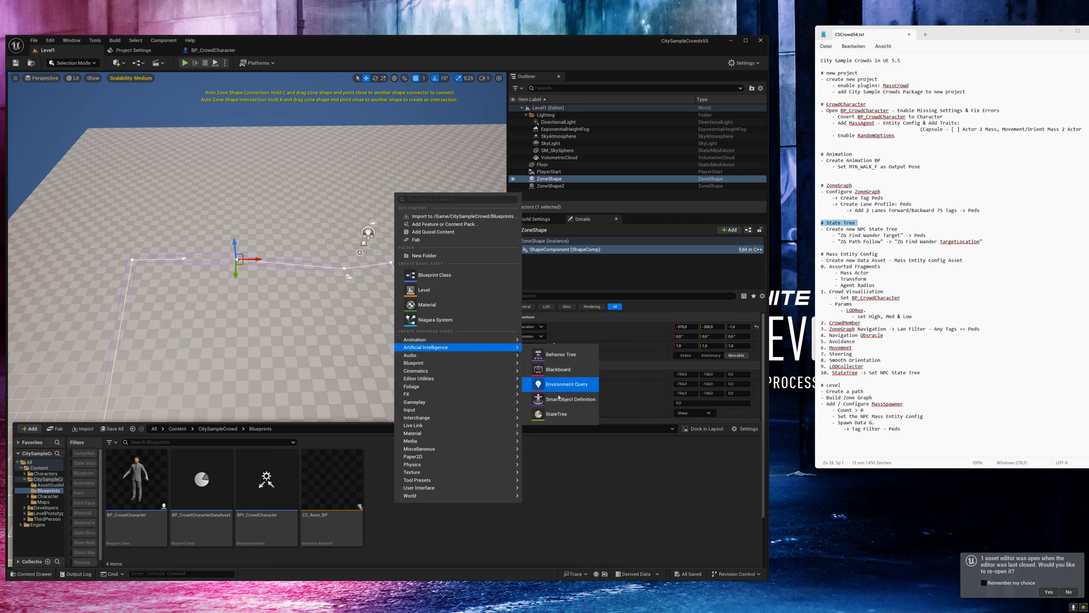
left_click(555, 415)
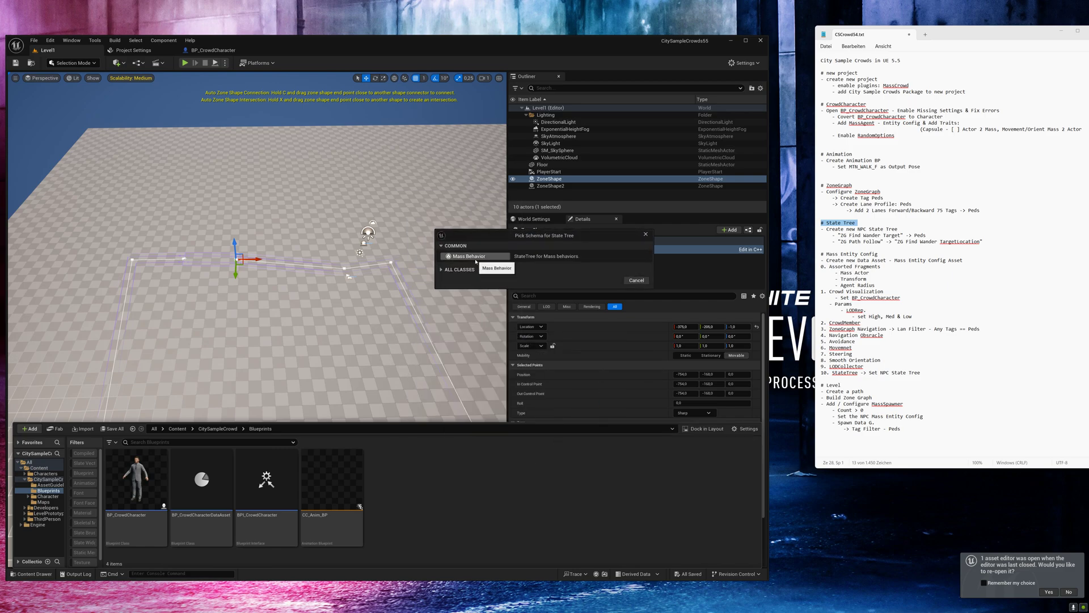
left_click(476, 256)
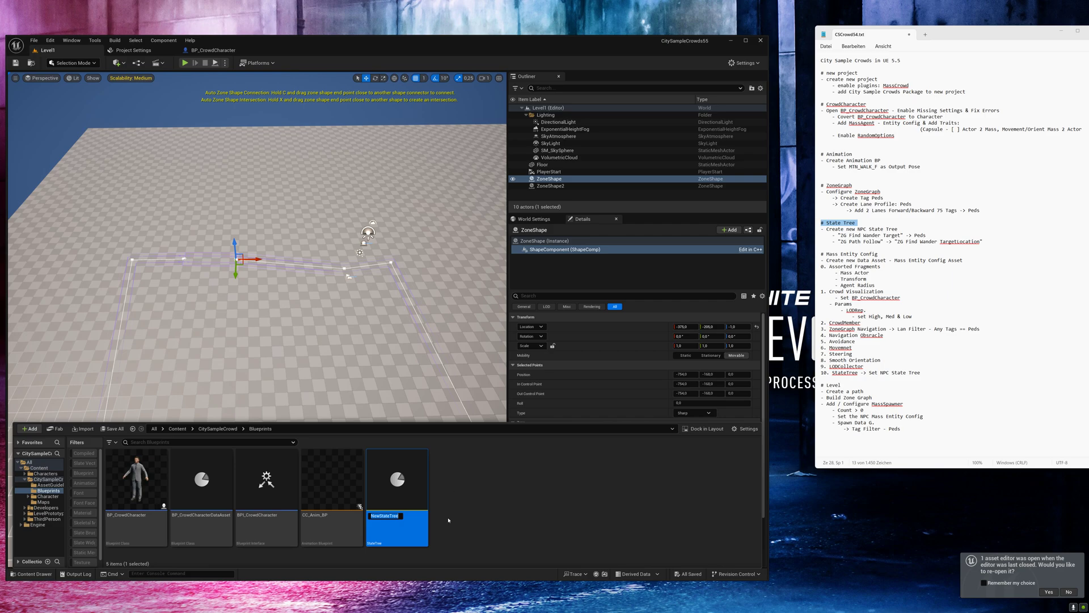
type("CC_ST")
key("Return")
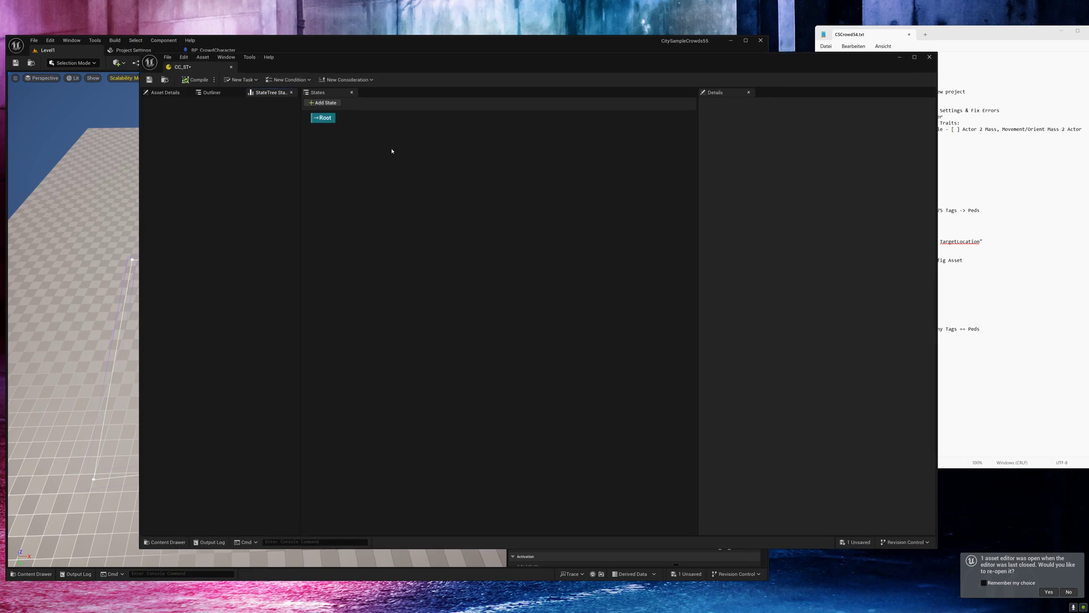
Add a ZG Find Wander Target task to Root with Any Tags set to Peds
left_click(321, 119)
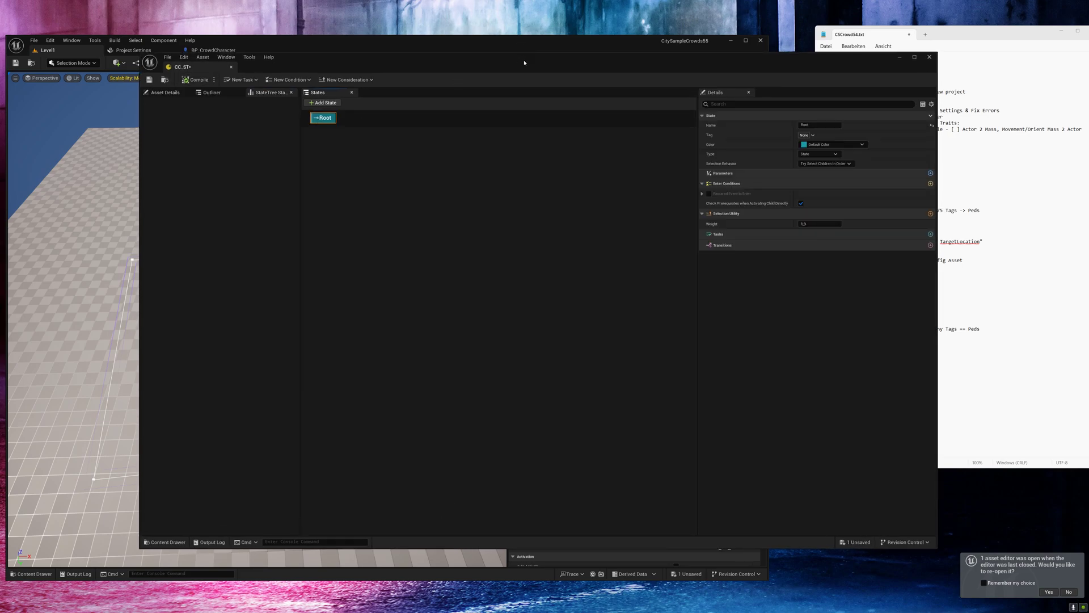
left_click_drag(524, 62, 389, 60)
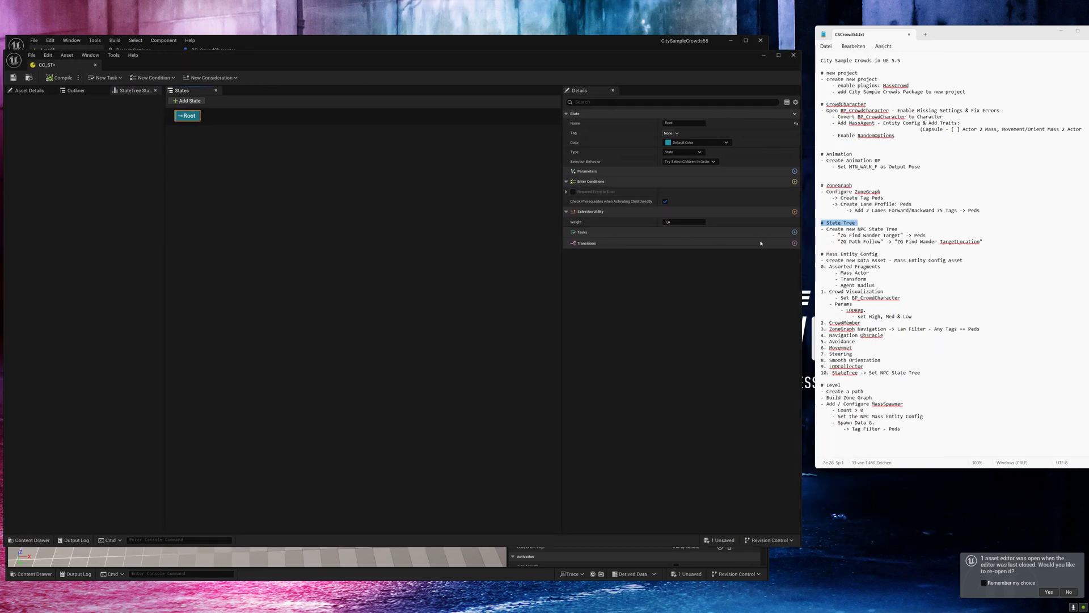
left_click(795, 232)
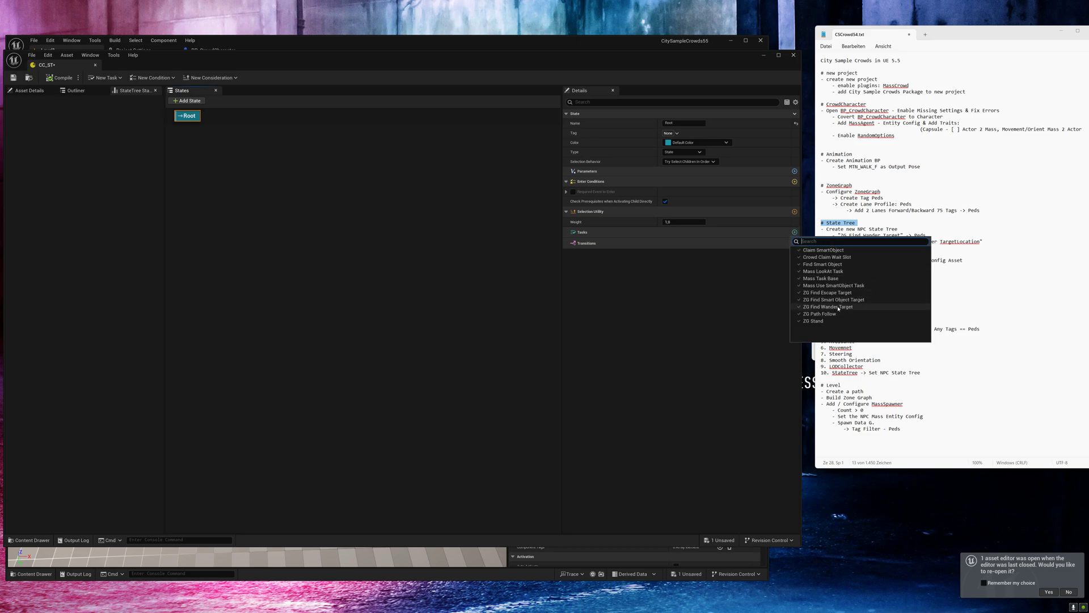
left_click(839, 306)
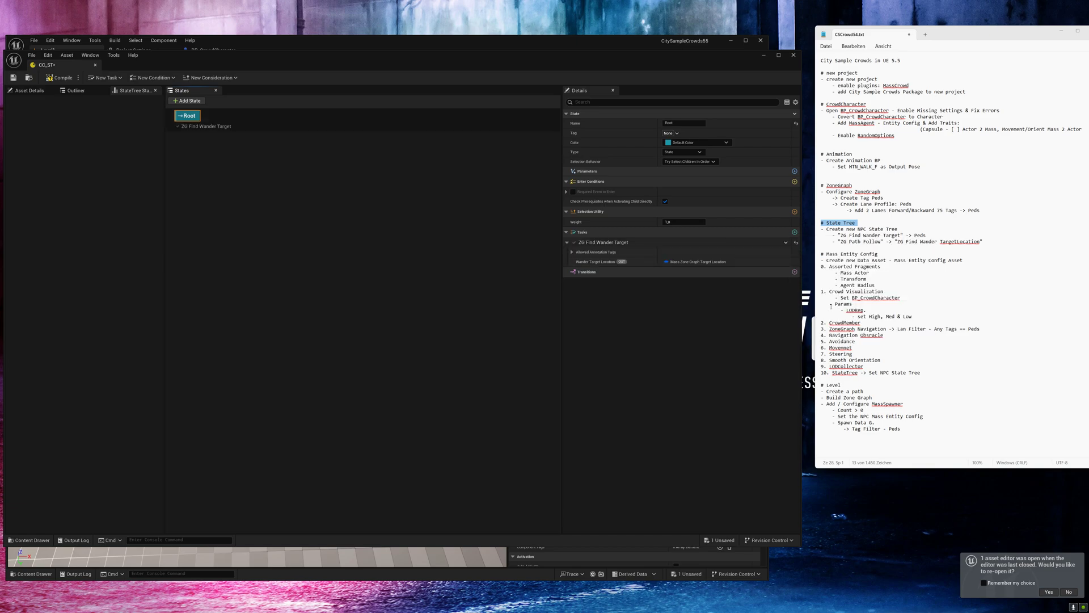
left_click(571, 252)
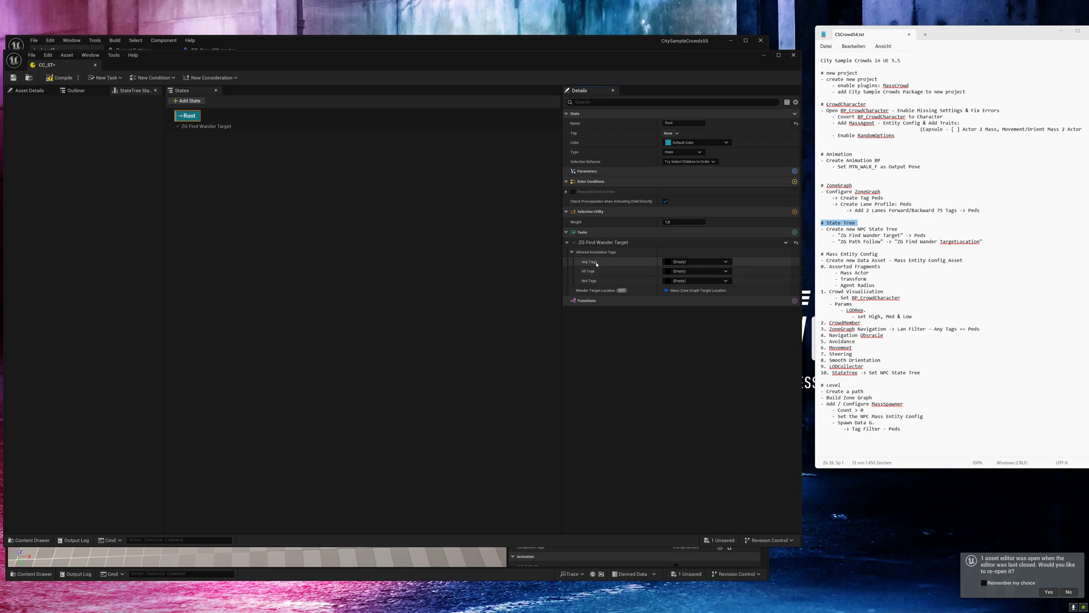
left_click(683, 262)
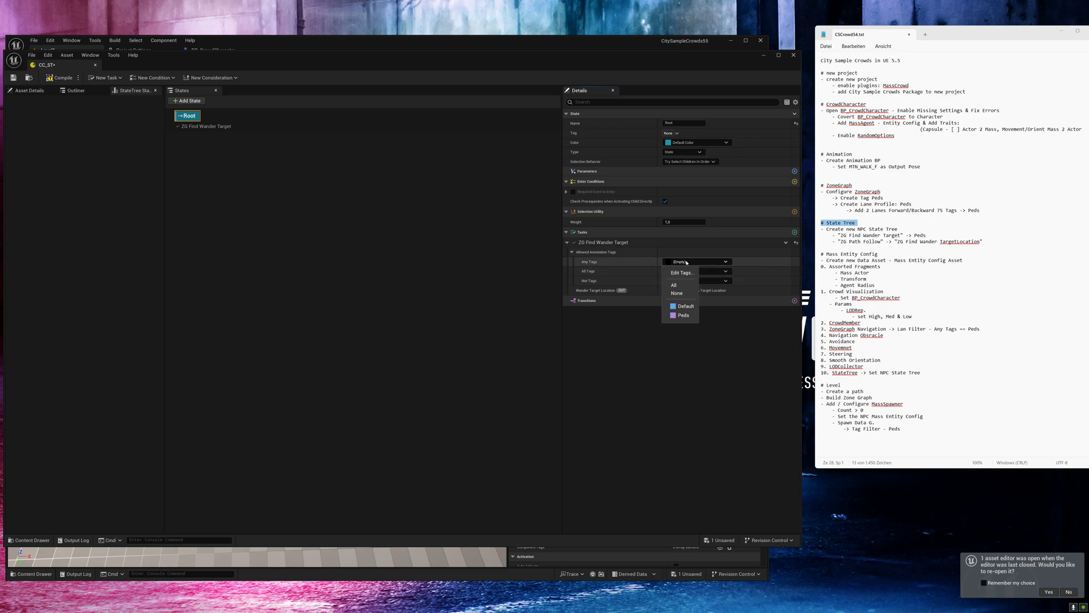
left_click(682, 319)
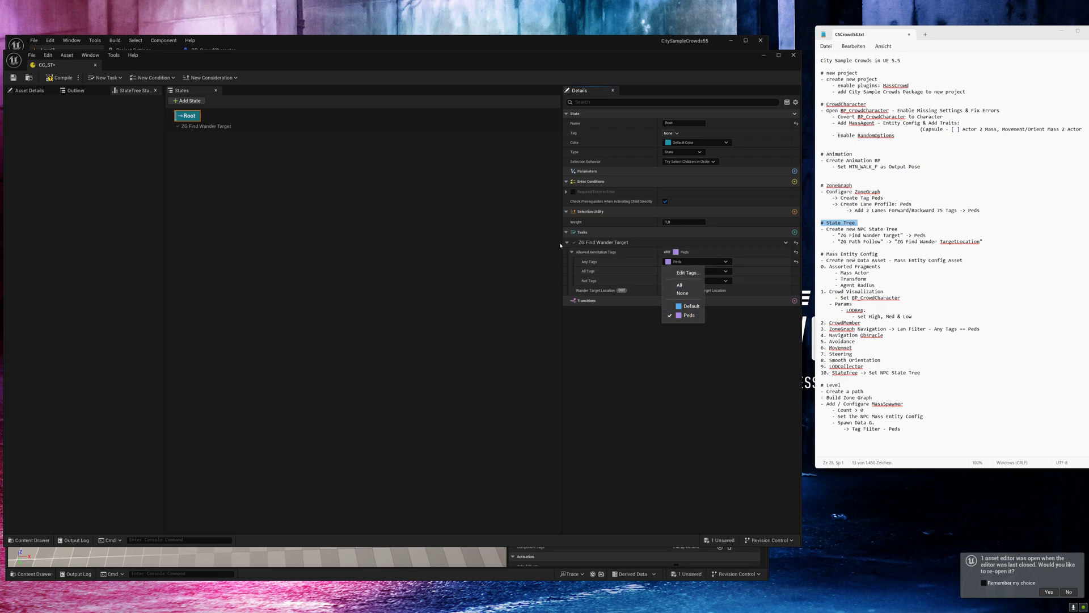
left_click(570, 241)
left_click(570, 241)
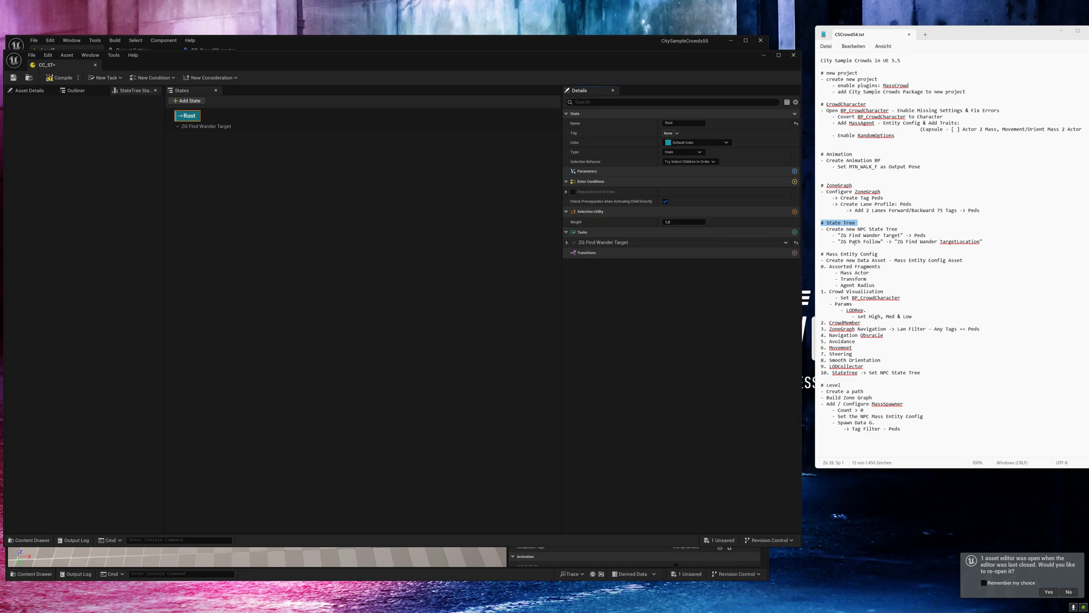
Add ZG Path Follow with Target Location bound to WanderTargetLocation, then compile and save CC_ST
left_click(793, 233)
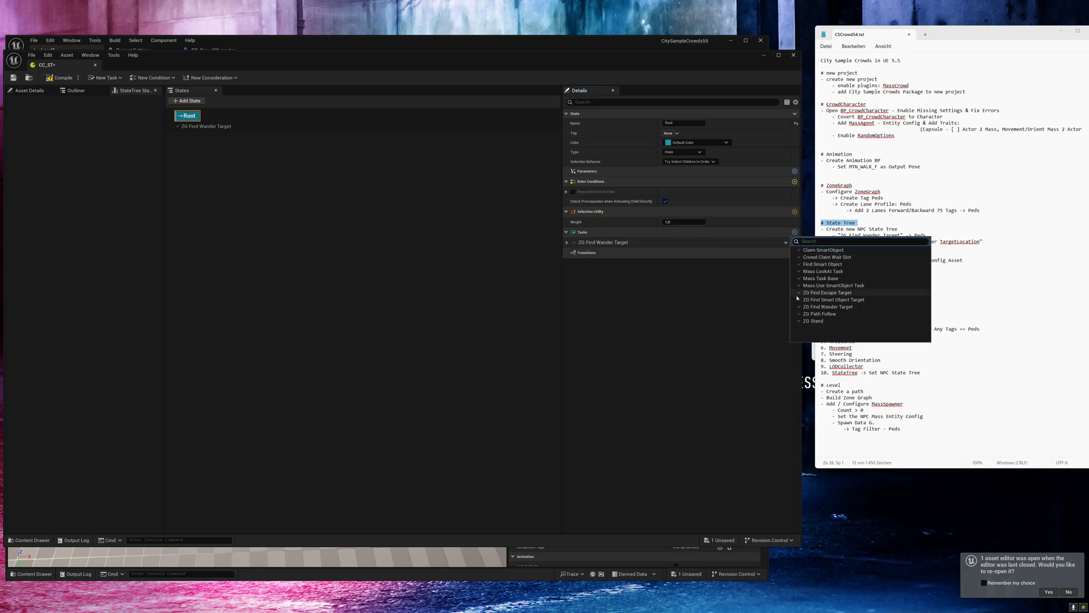
left_click(830, 313)
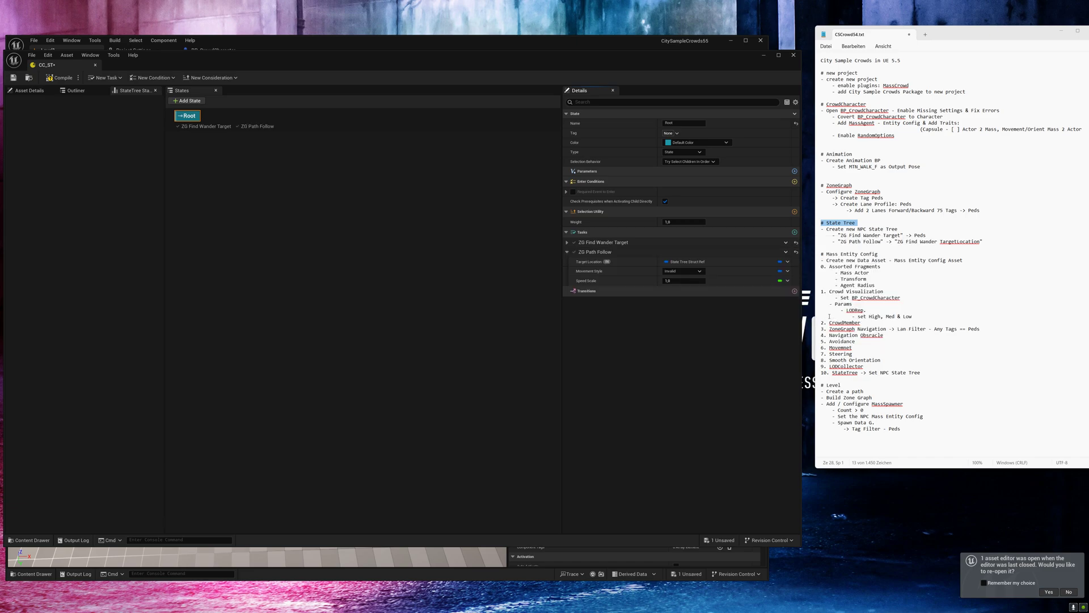
left_click(787, 261)
mouse_move(789, 275)
mouse_move(823, 289)
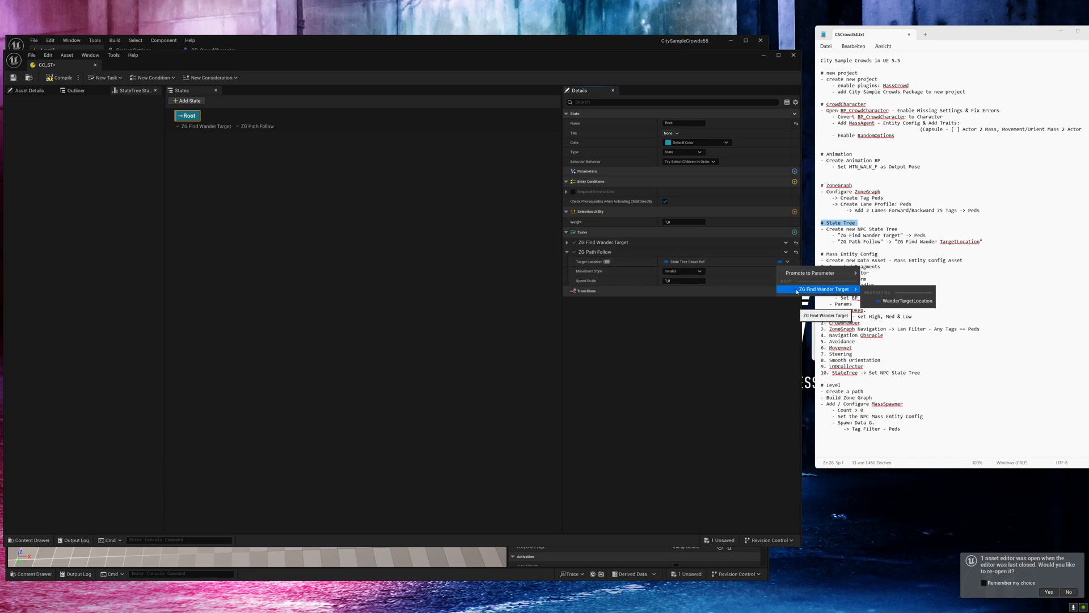
left_click(919, 303)
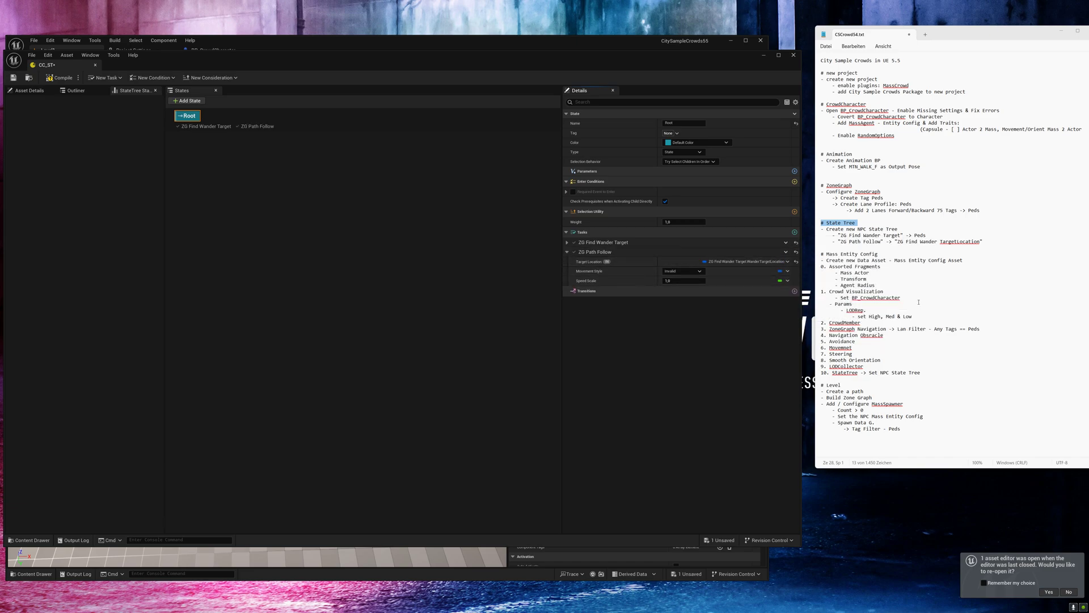
left_click(60, 77)
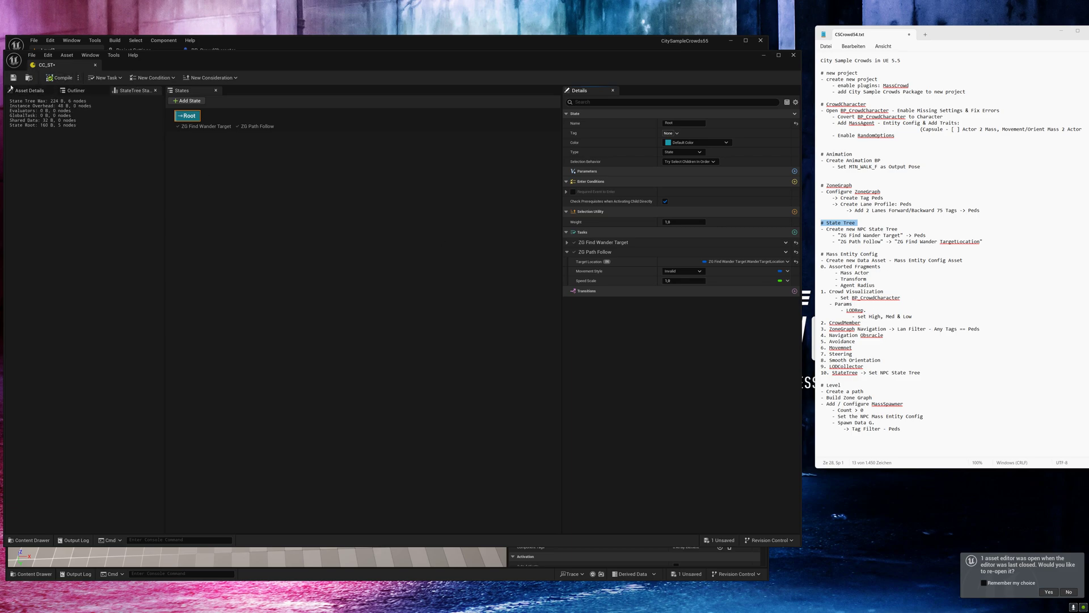
left_click(15, 78)
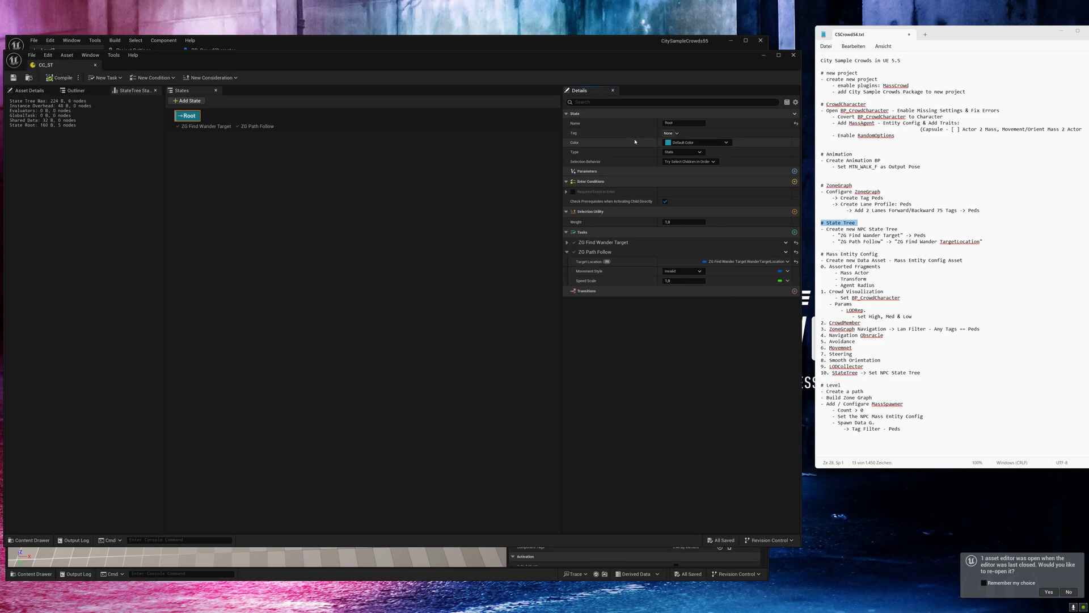
Close the StateTree editor and create a Mass Entity Config Asset data asset named CC_EC
left_click(793, 55)
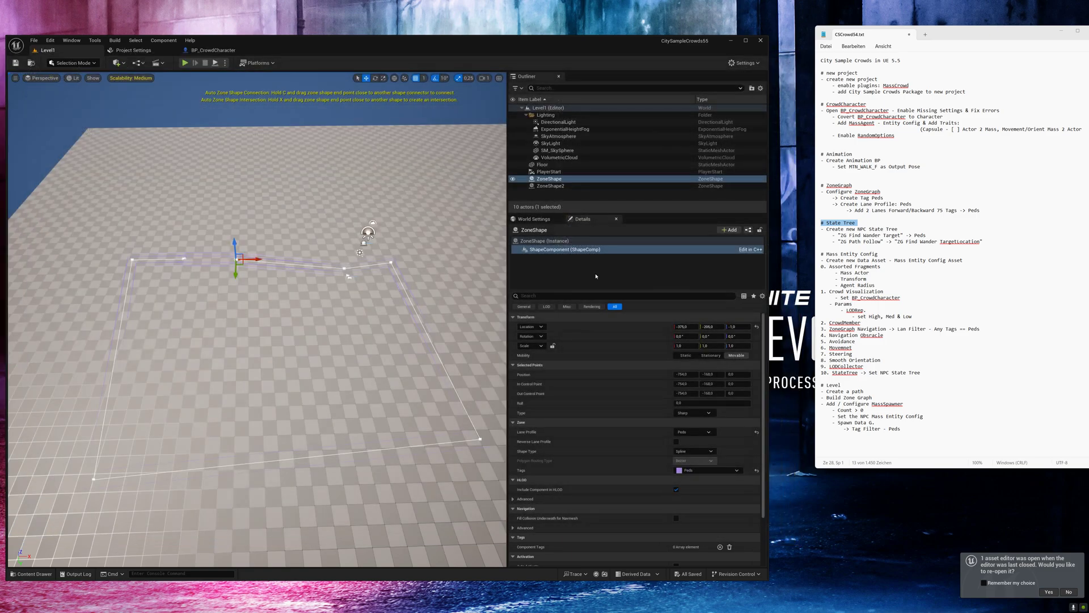
triple_click(828, 253)
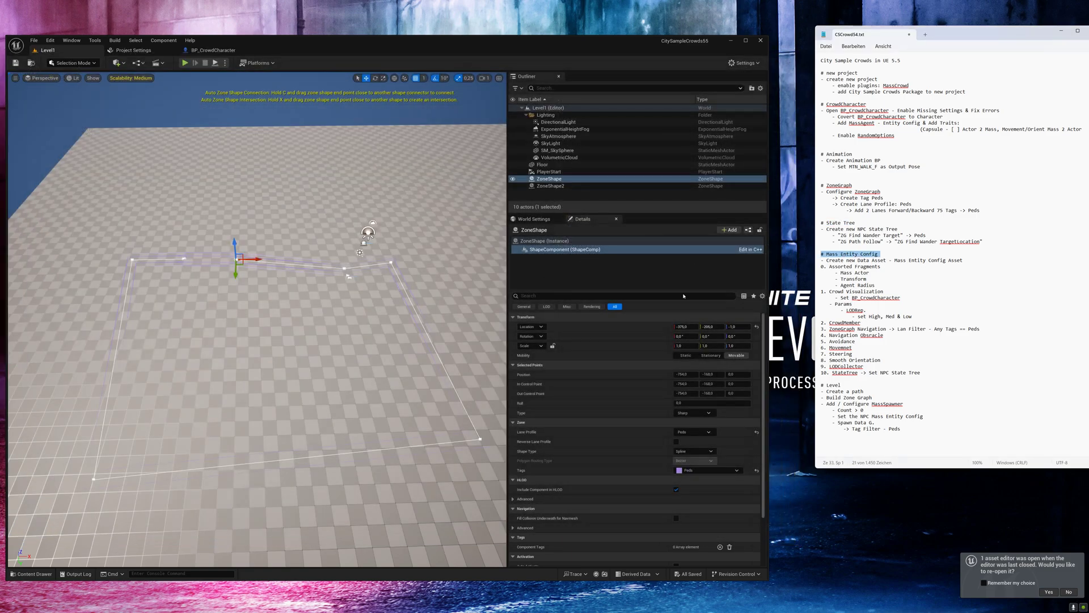
left_click(26, 574)
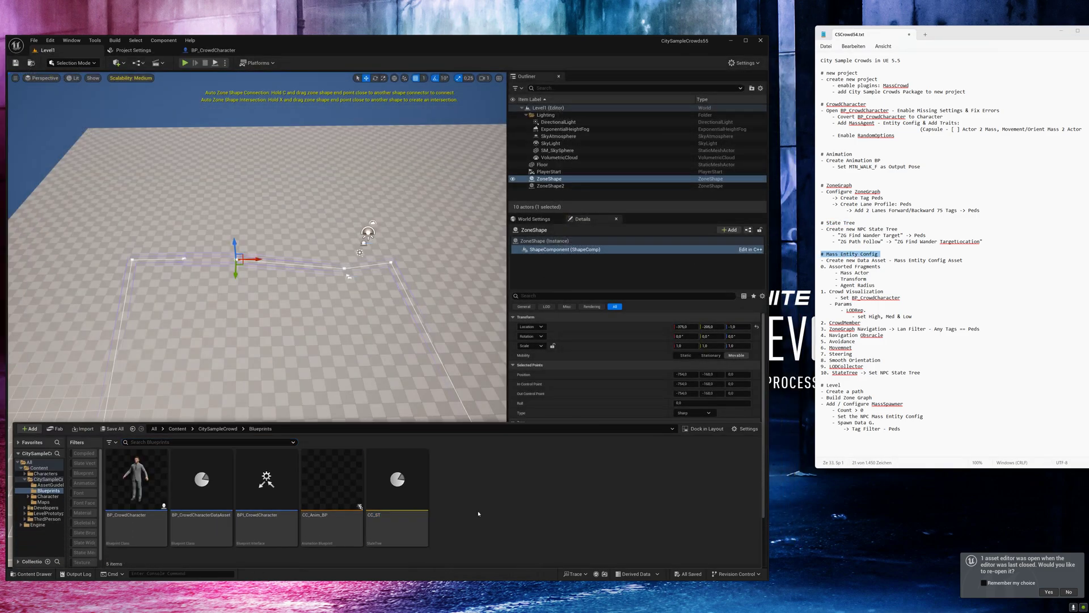
right_click(468, 513)
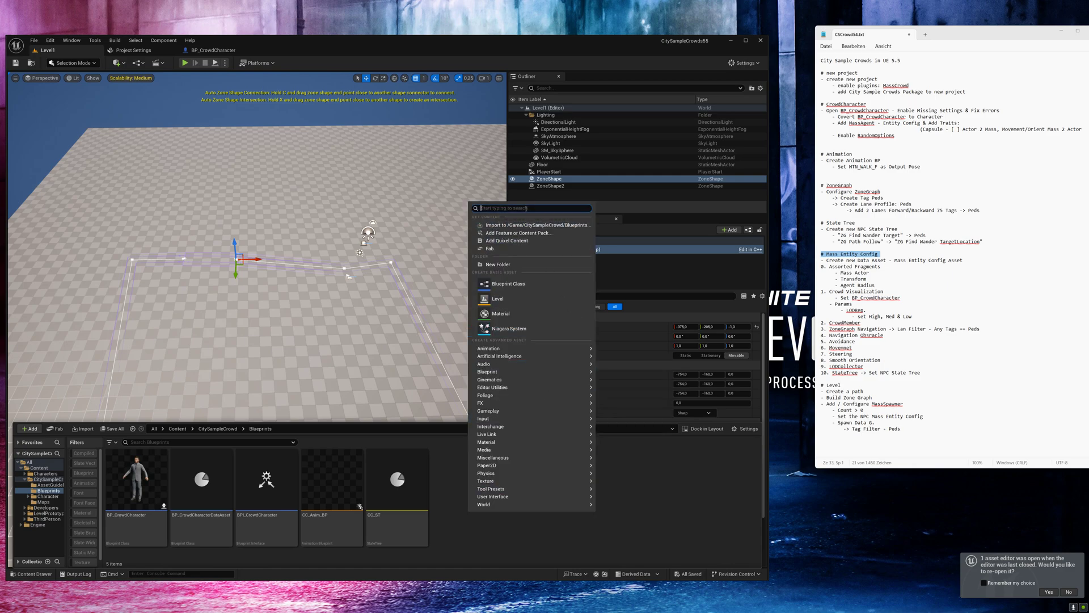
type("data")
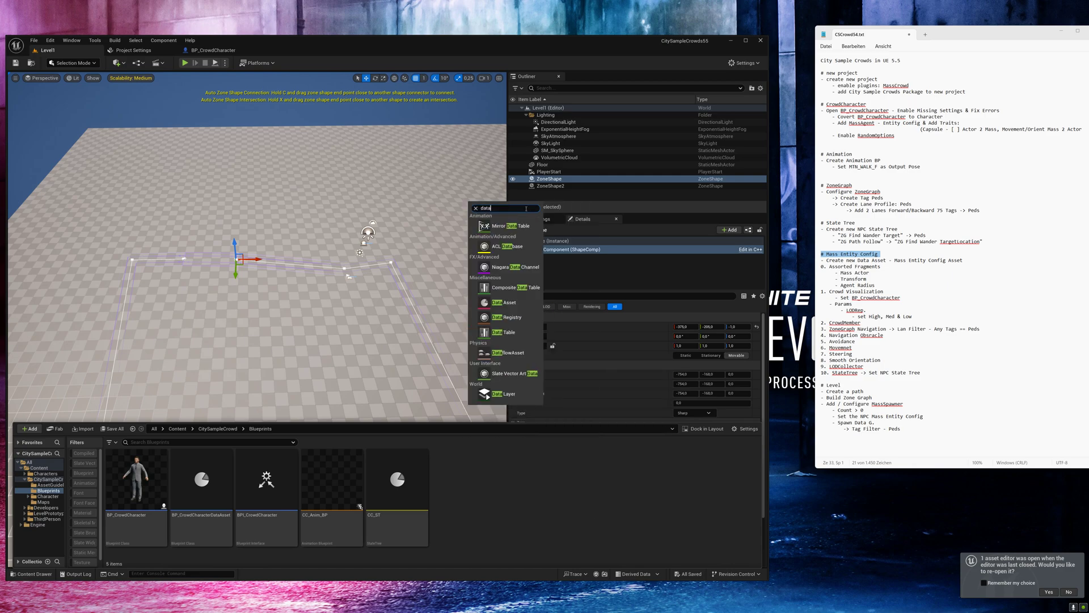
left_click(504, 302)
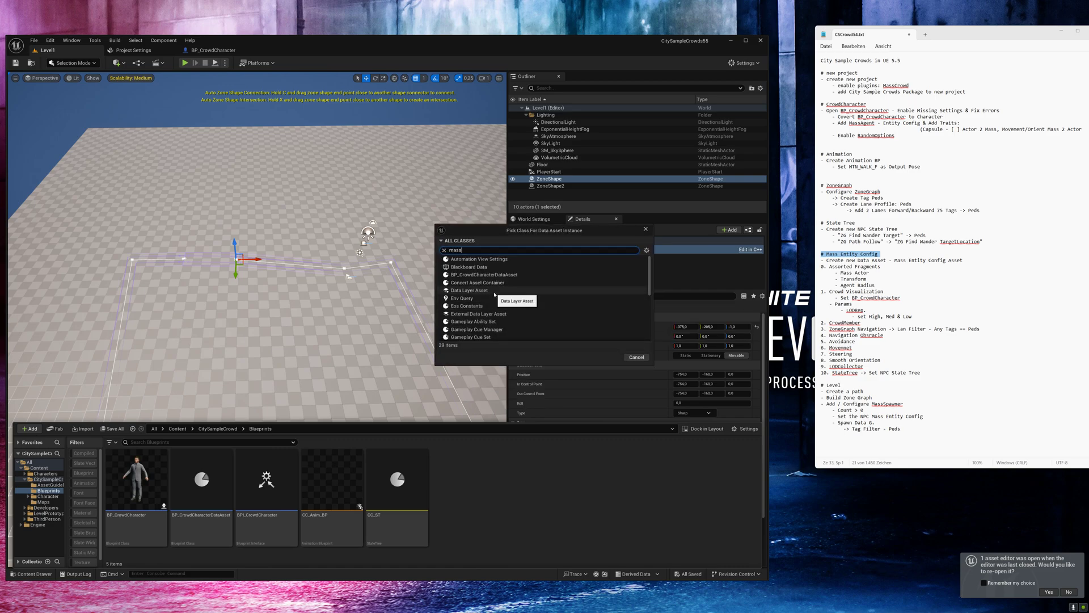
left_click(493, 260)
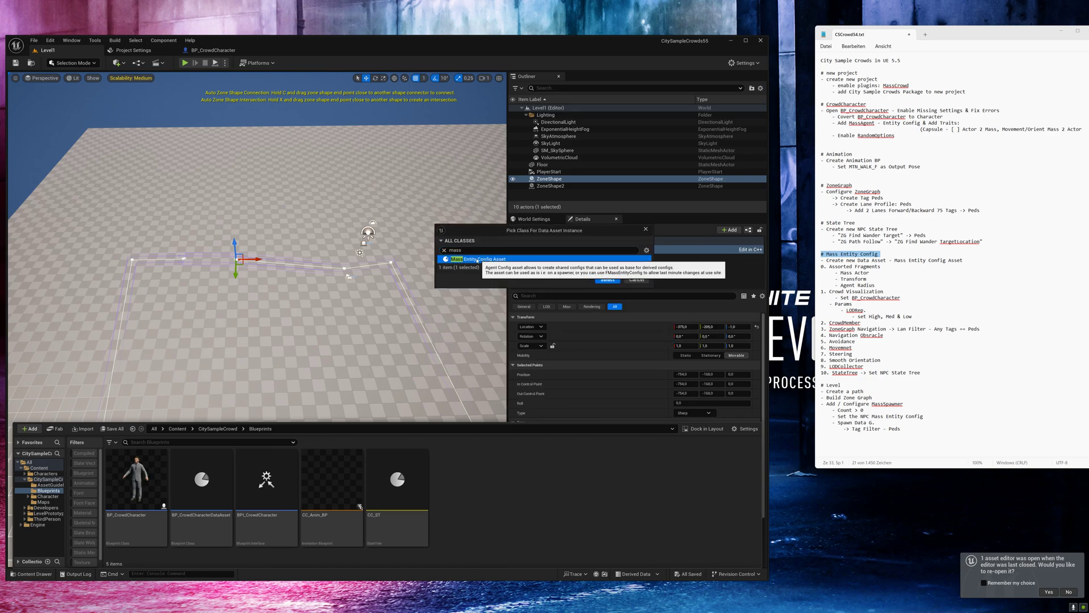
left_click(611, 279)
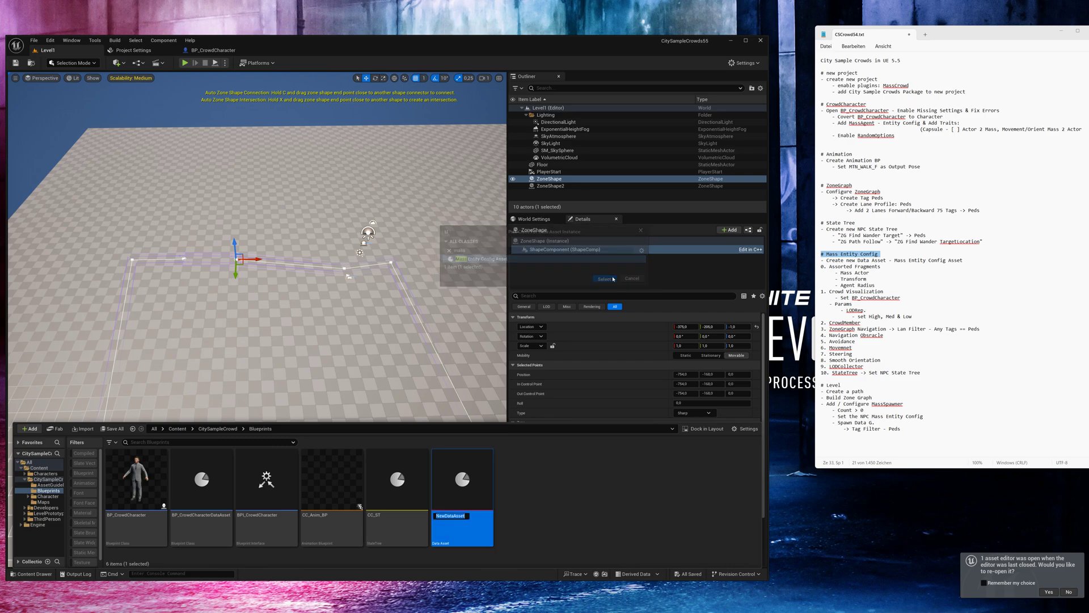
type("CC")
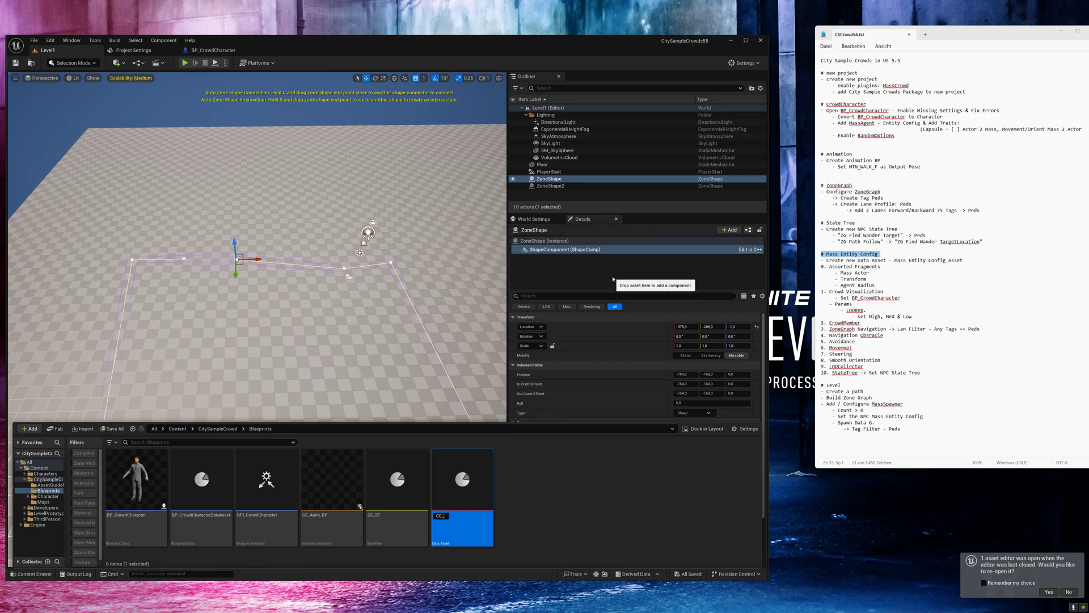
type("_EC")
key("Return")
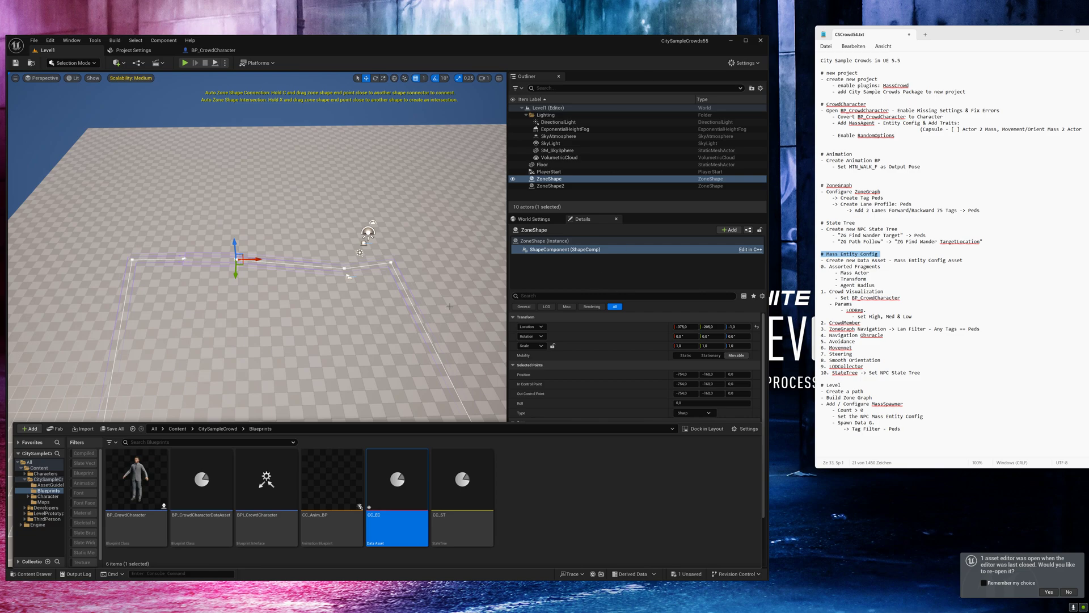
Open CC_EC and add a first Traits element set to Assorted Fragments
double_click(389, 474)
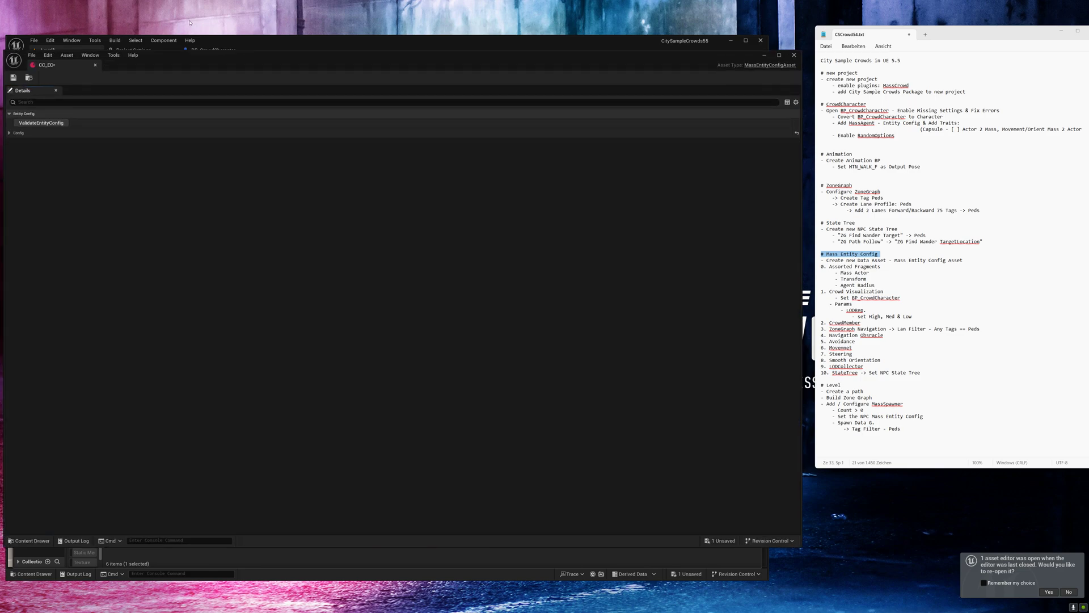
left_click(13, 134)
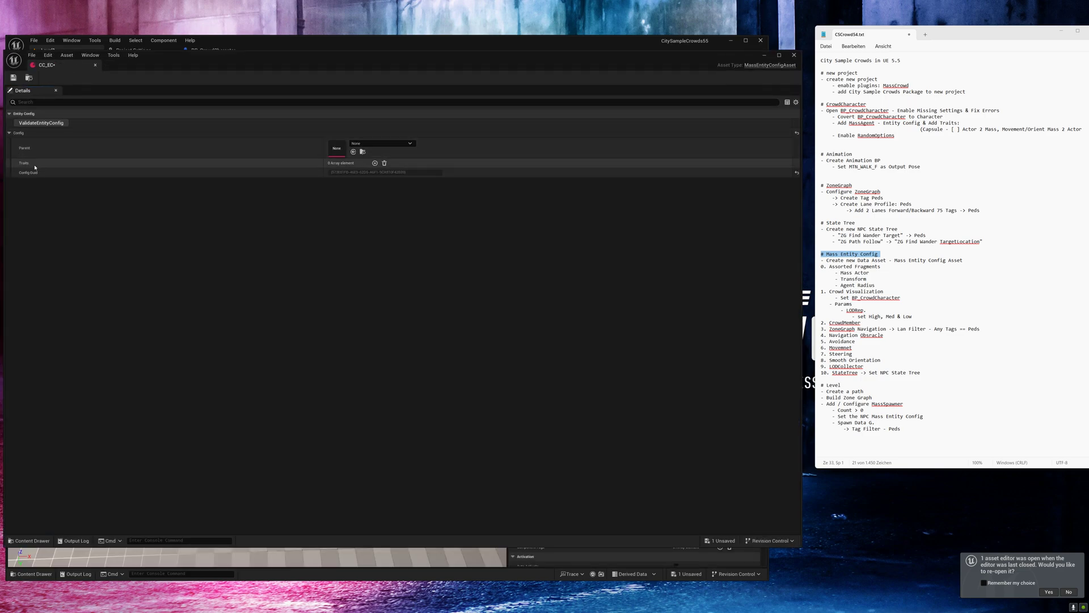
left_click(374, 163)
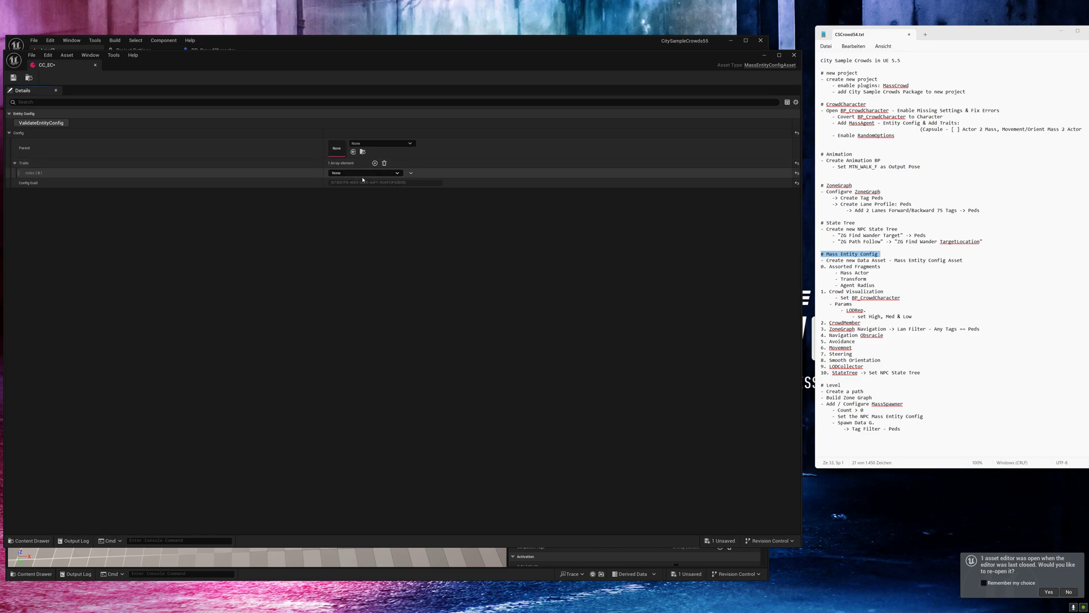
left_click(363, 173)
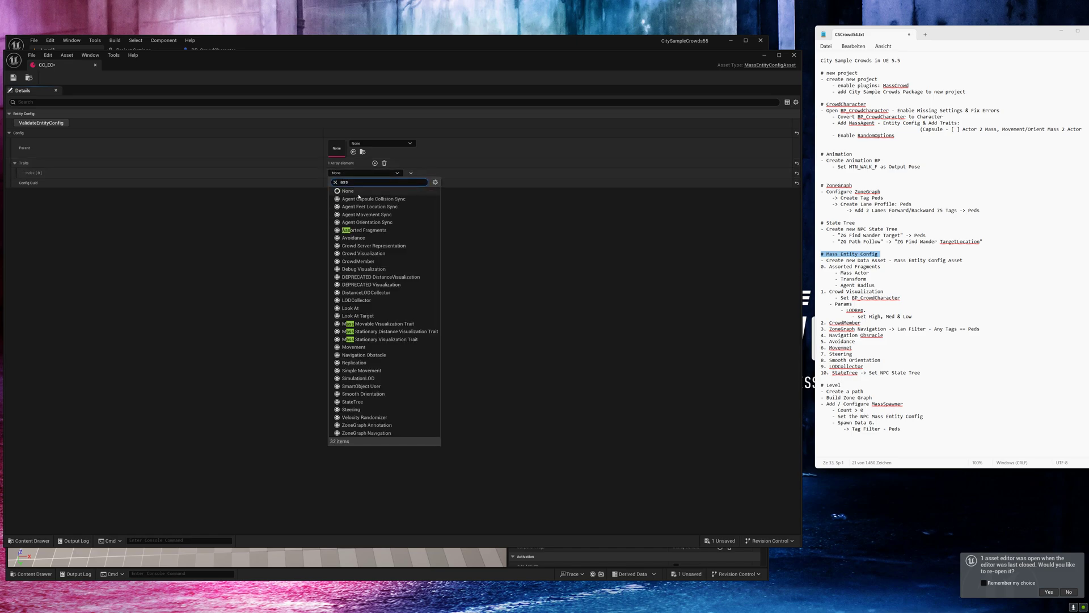
left_click(388, 230)
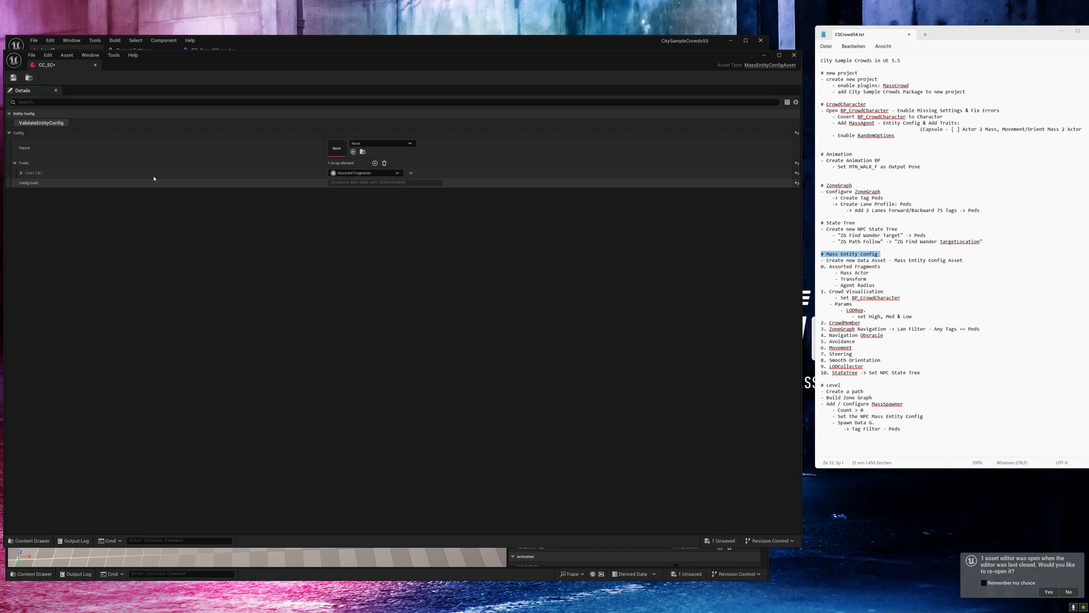
left_click(181, 172)
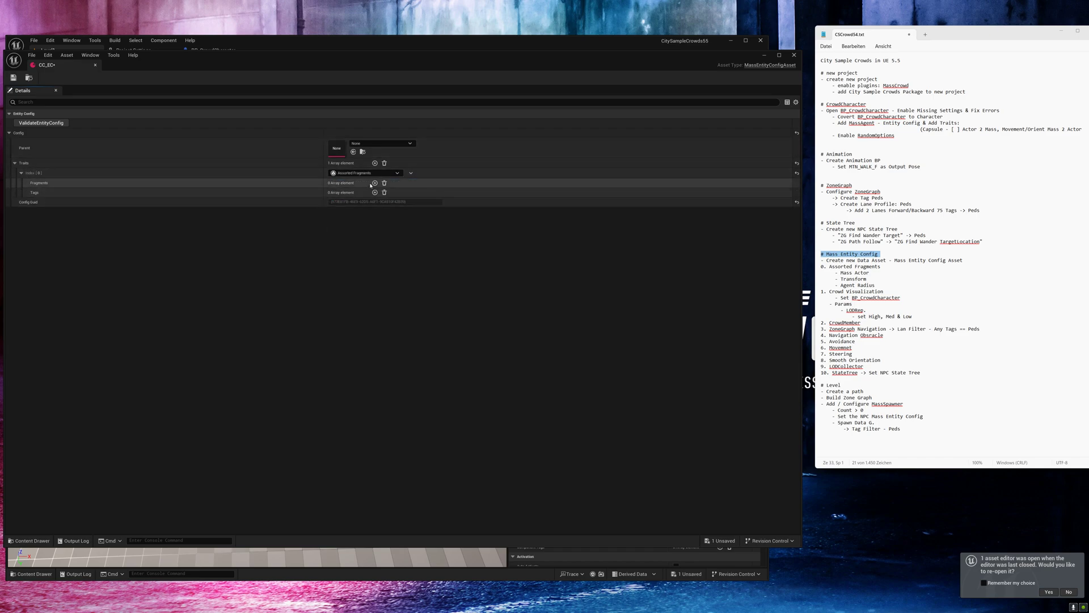
Add three fragments: Mass Actor Fragment, Transform Fragment and Agent Radius Fragment
left_click(374, 182)
left_click(374, 182)
left_click(374, 182)
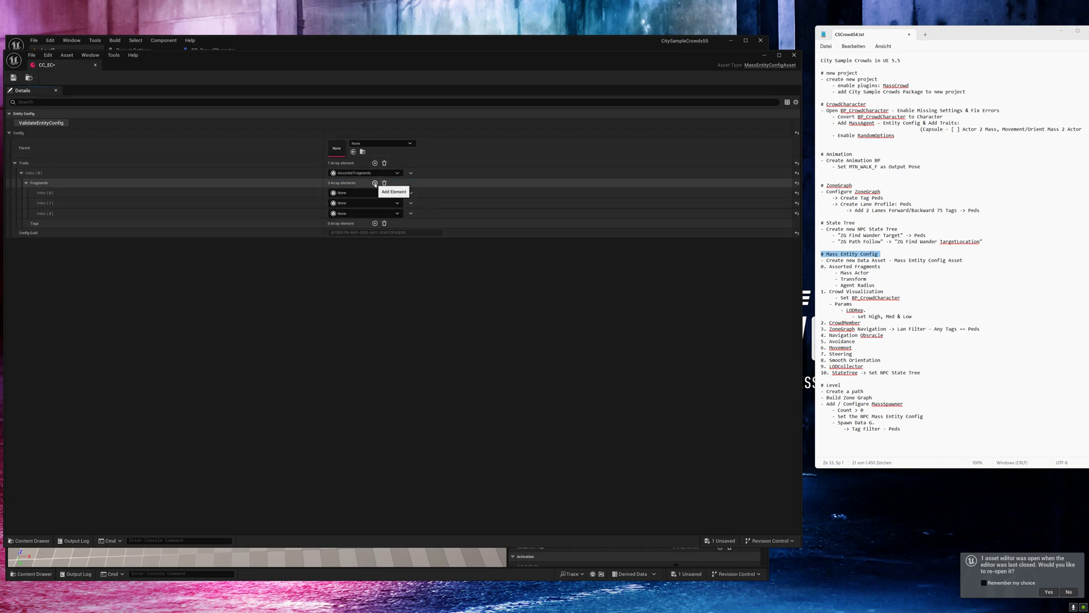
left_click(376, 192)
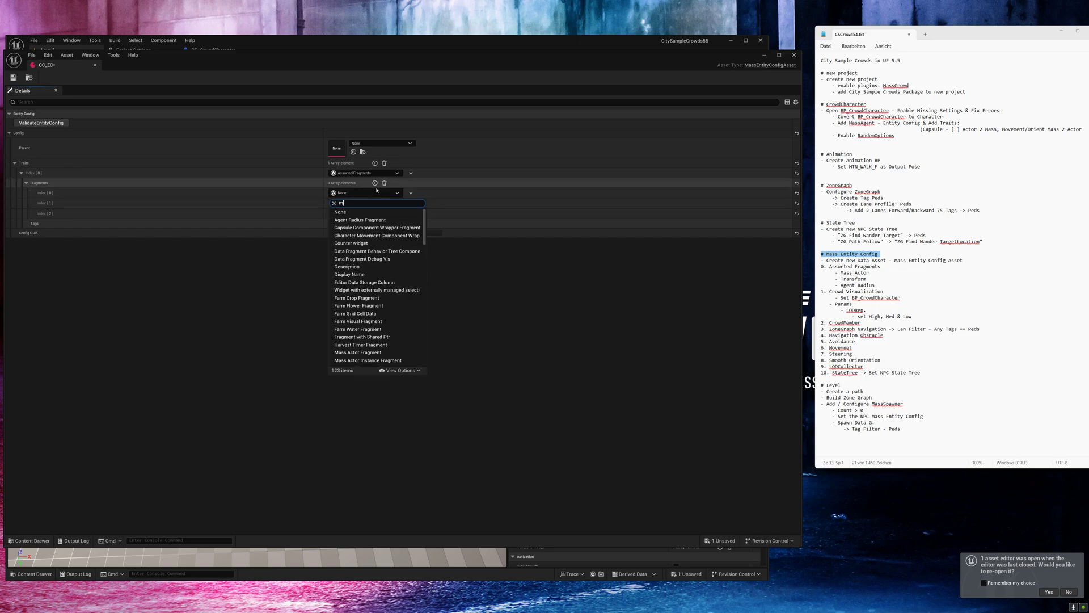
type("mass ac")
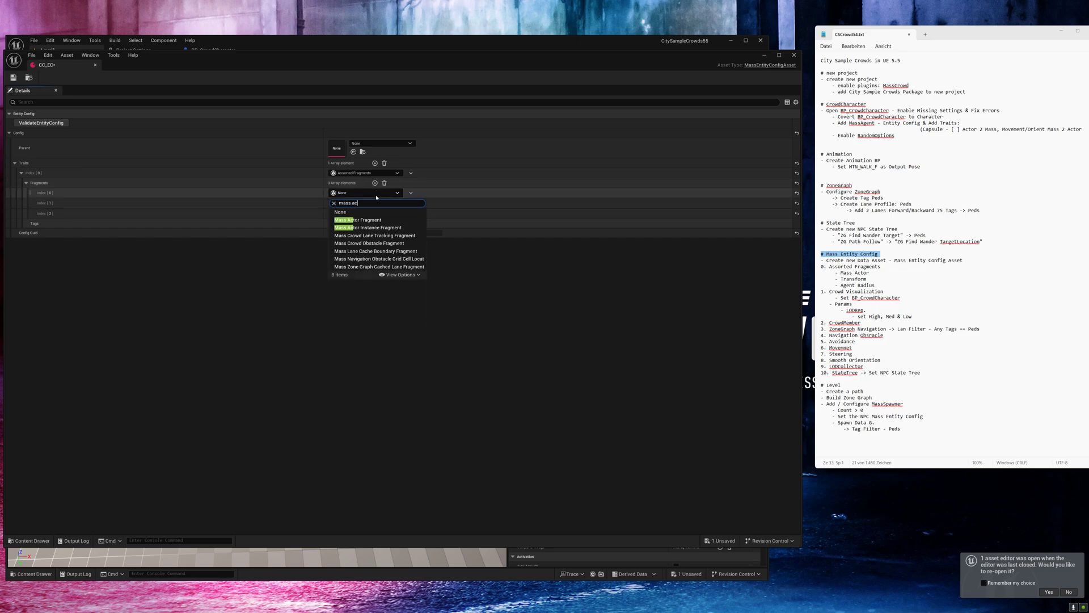
left_click(370, 216)
left_click(372, 212)
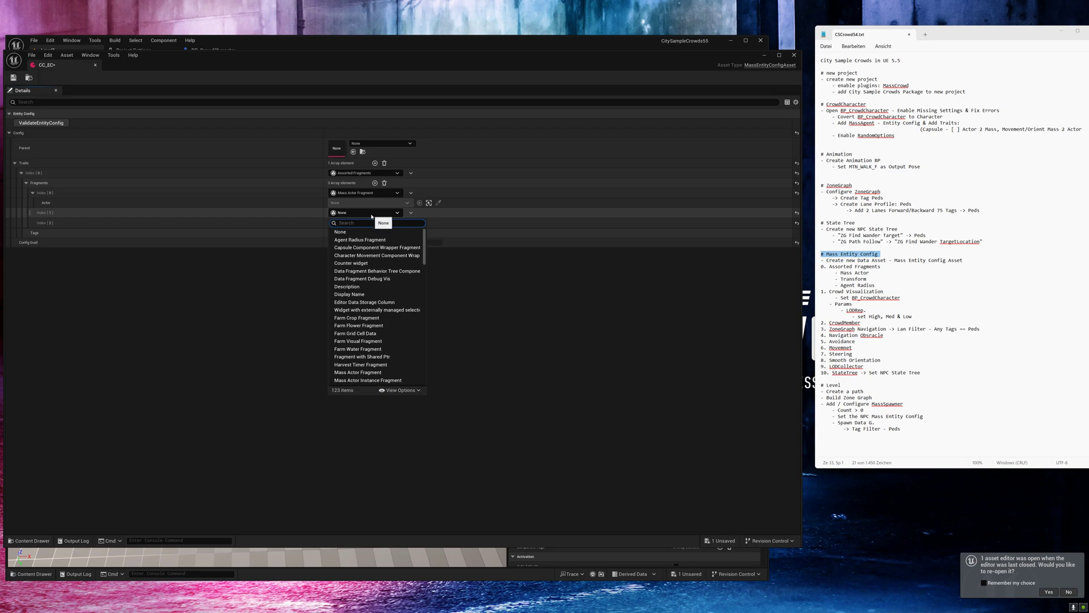
type("trans")
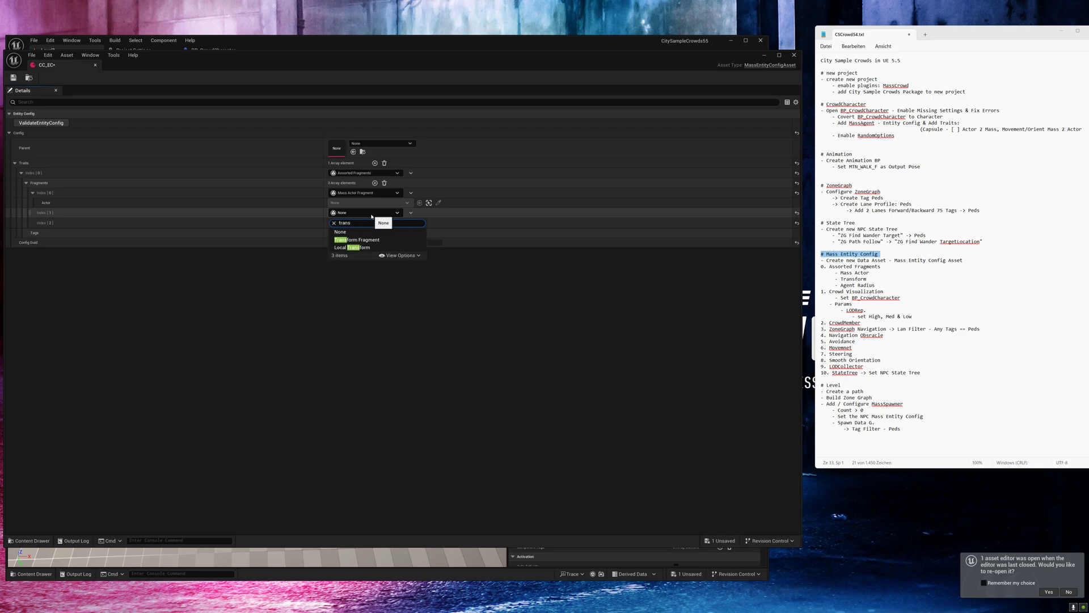
left_click(357, 239)
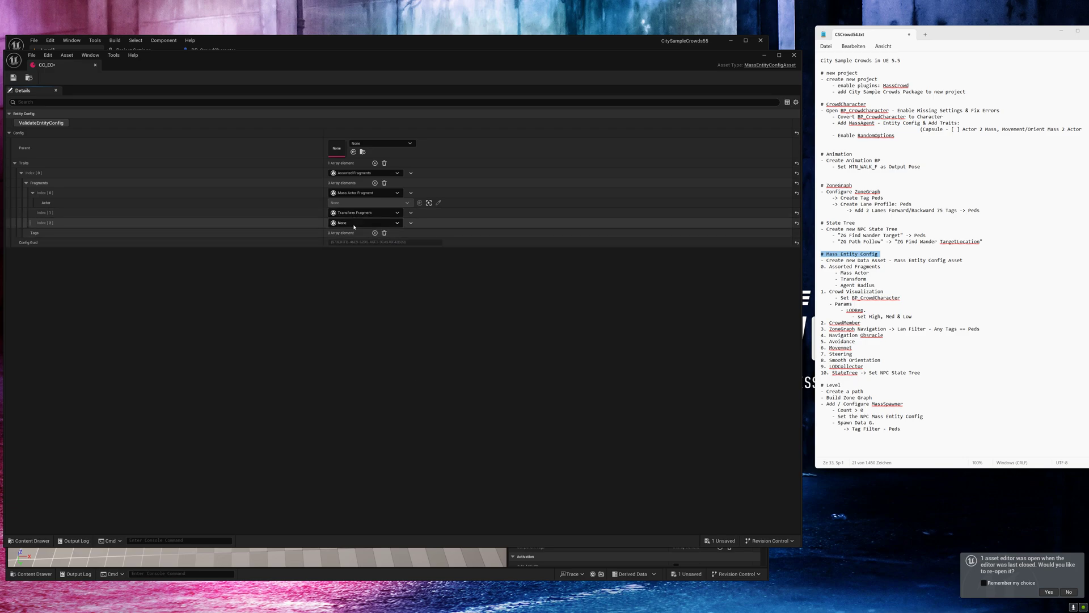
left_click(354, 223)
type("agent r")
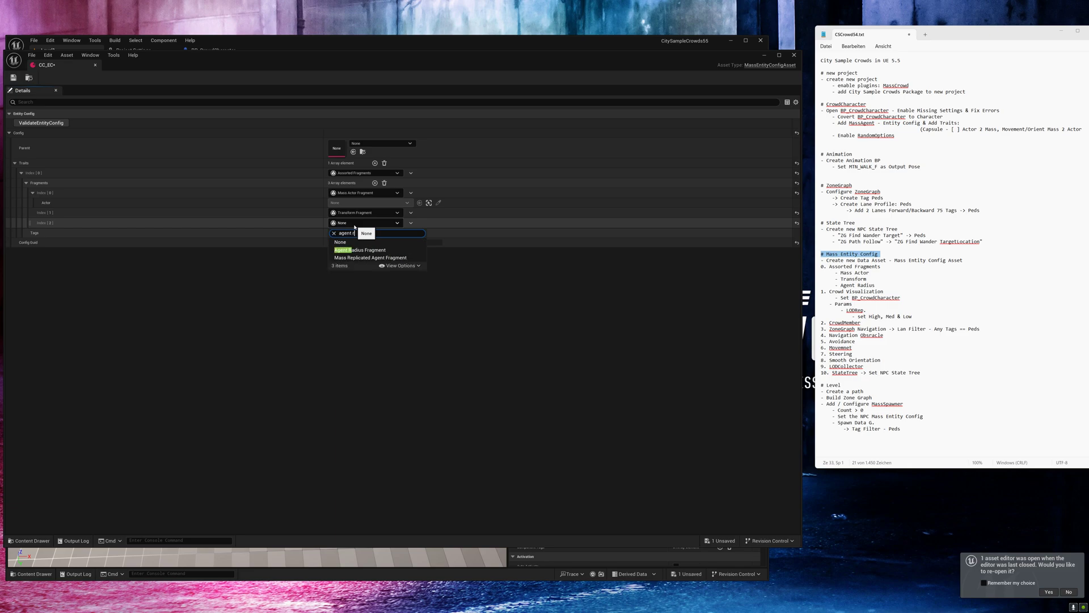
left_click(353, 251)
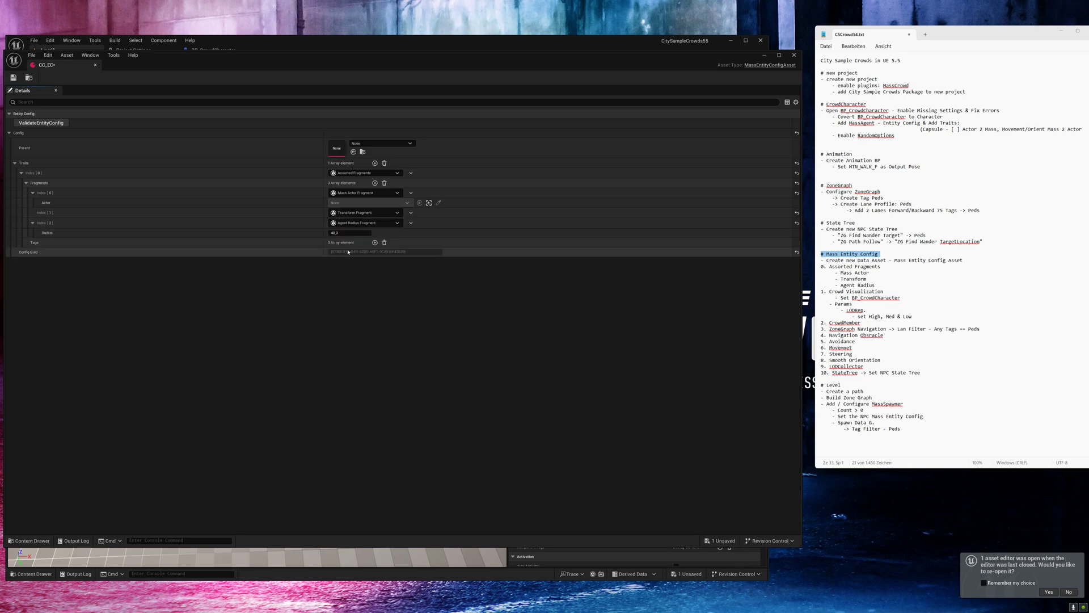
left_click(26, 183)
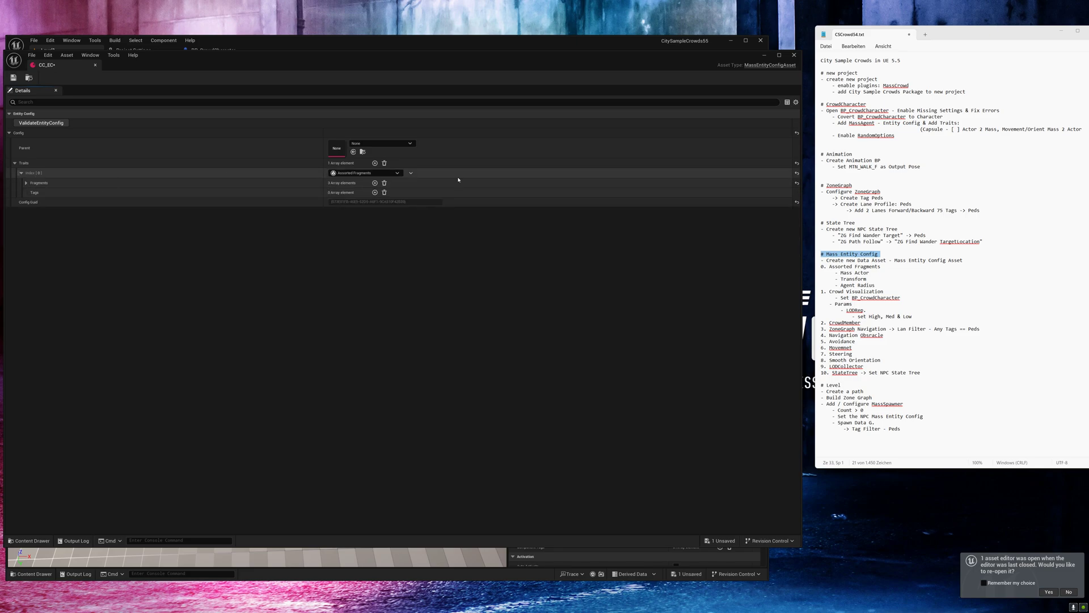
Add a second Traits element set to Crowd Visualization
left_click(375, 162)
left_click(369, 204)
type("c")
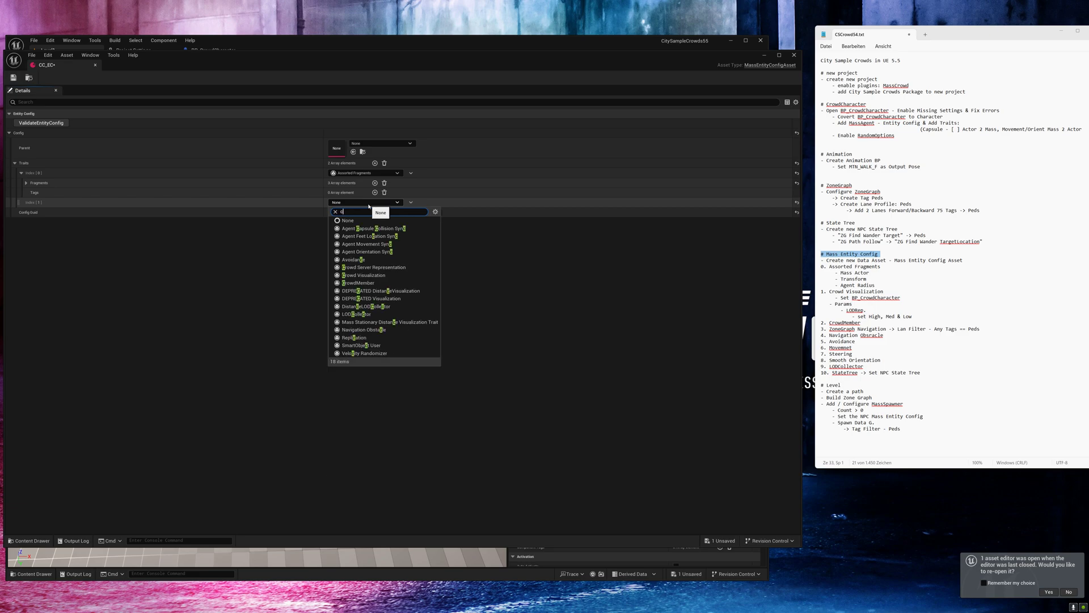
type("ro")
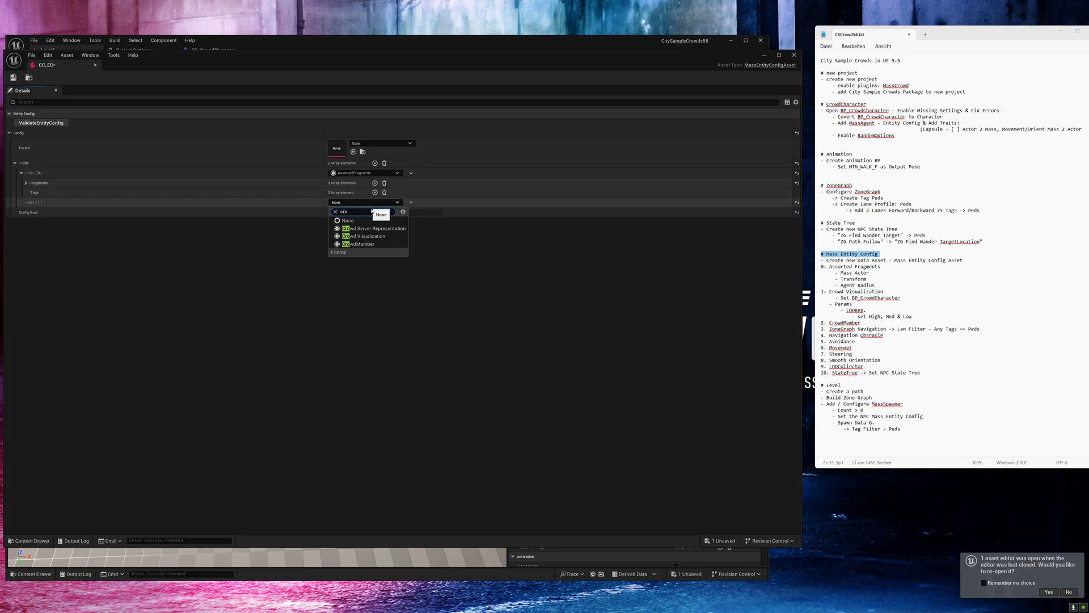
left_click(385, 236)
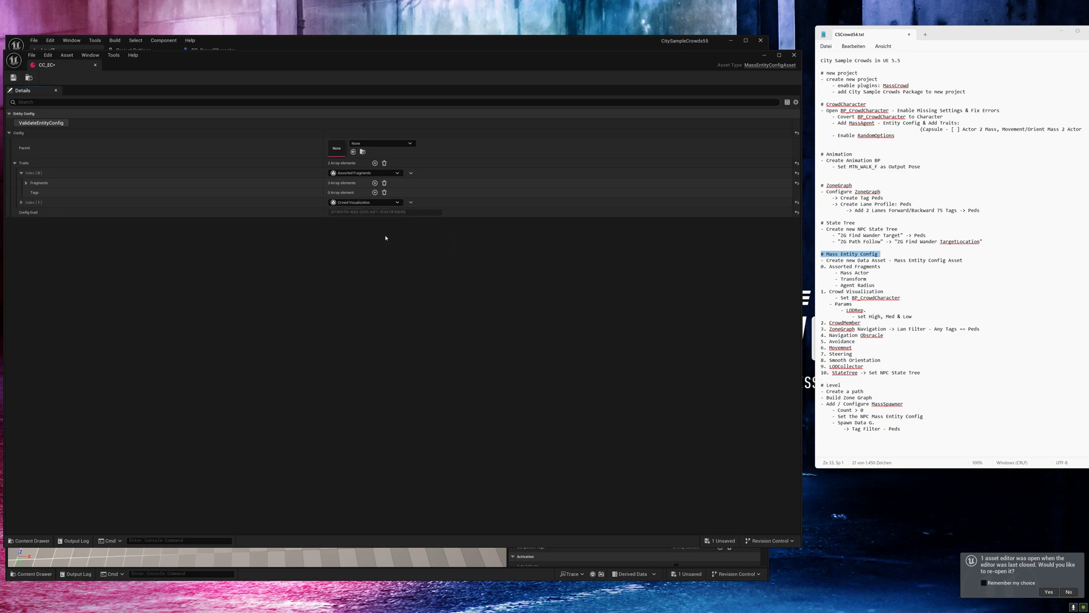
left_click(21, 202)
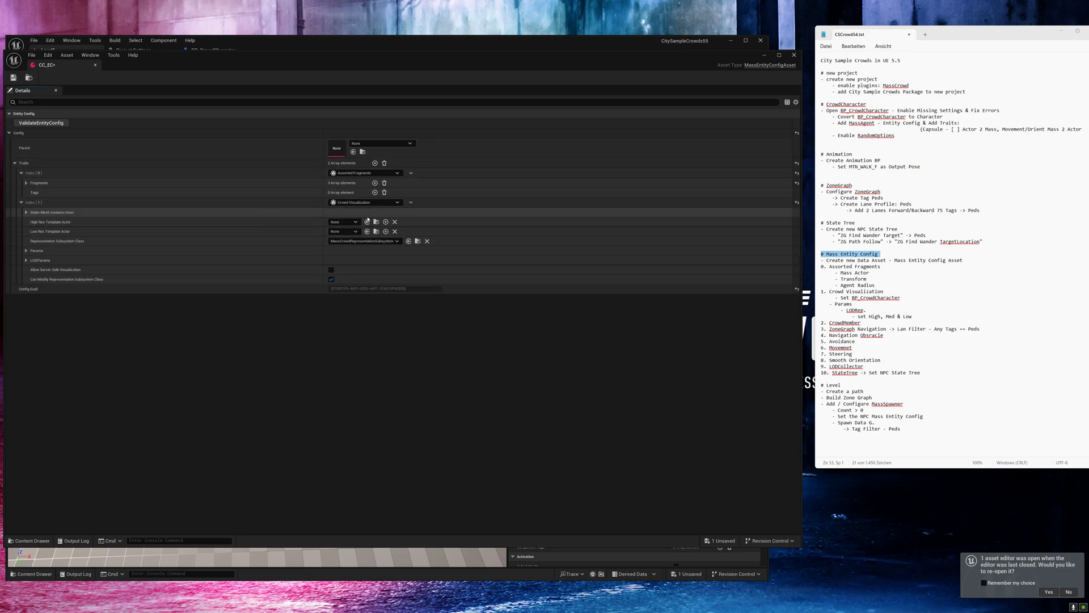
Use BP_CrowdCharacter for both the High Res and Low Res Template Actor
left_click(343, 221)
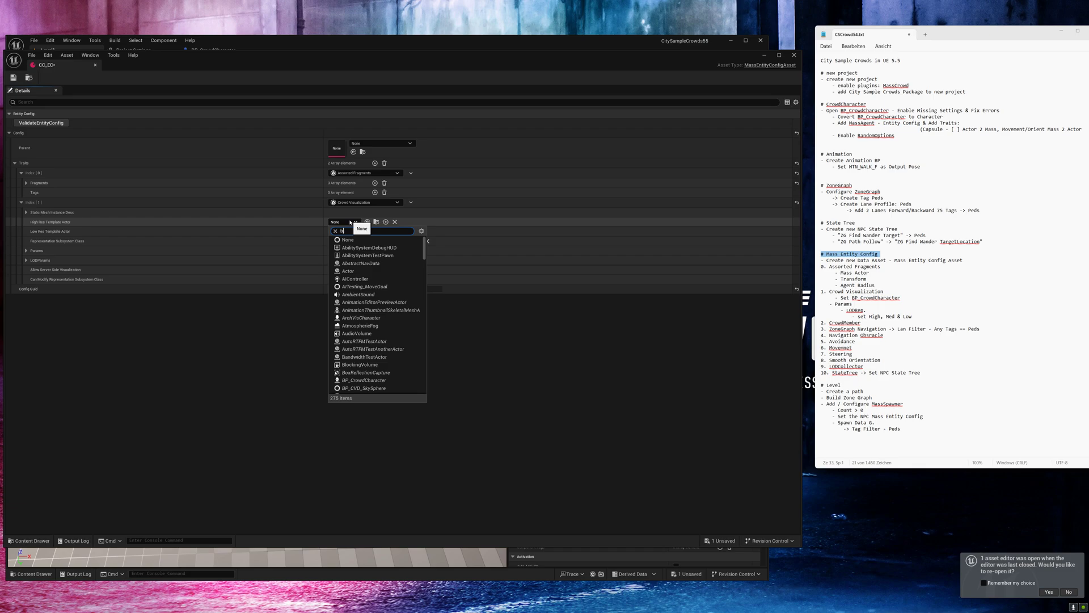
type("bp_c")
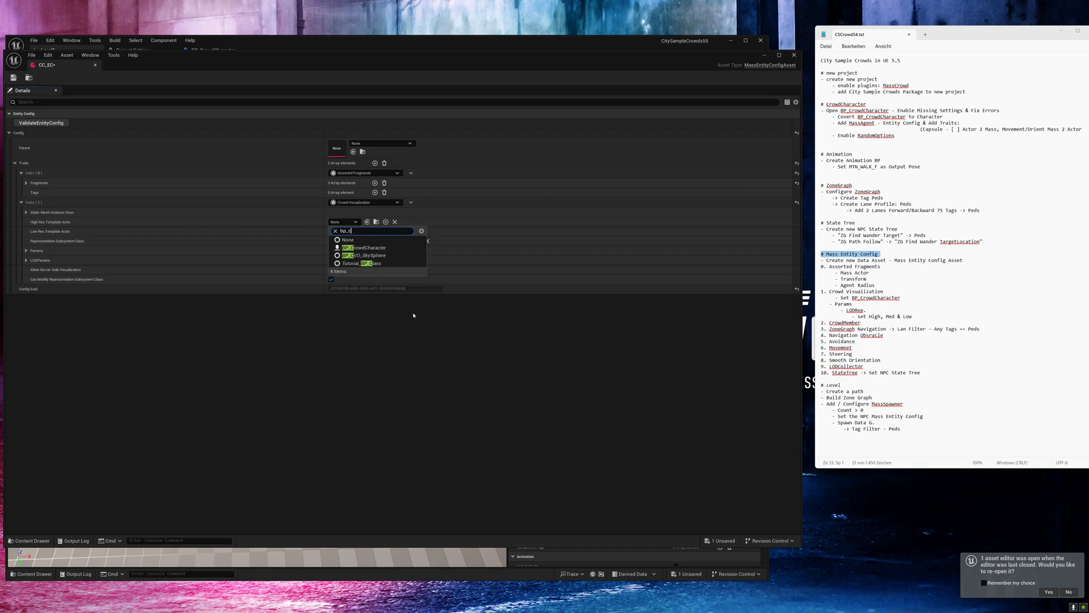
left_click(363, 247)
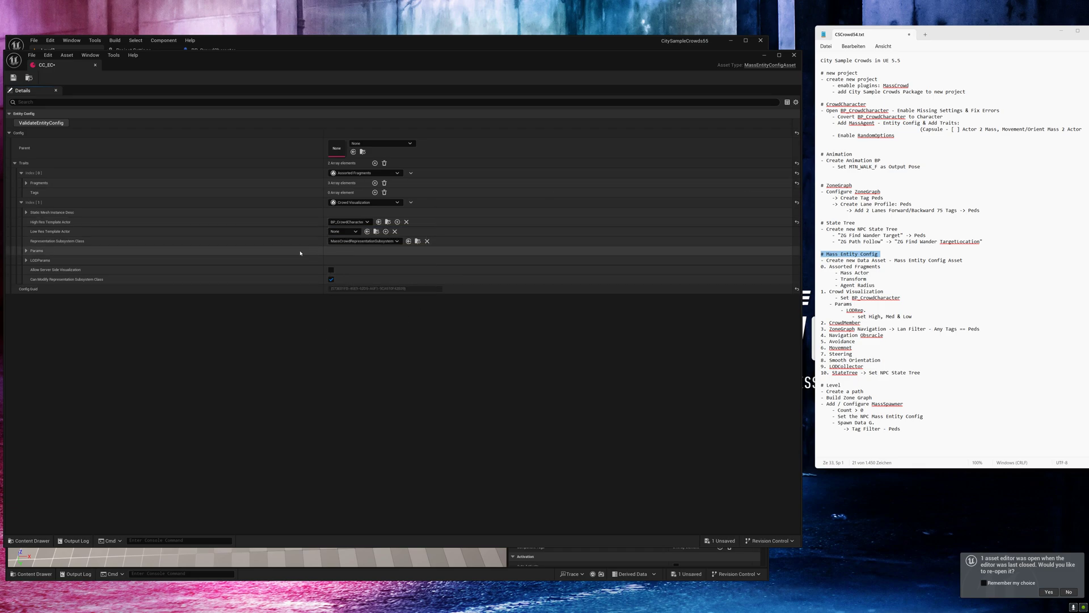
left_click(343, 232)
type("bp")
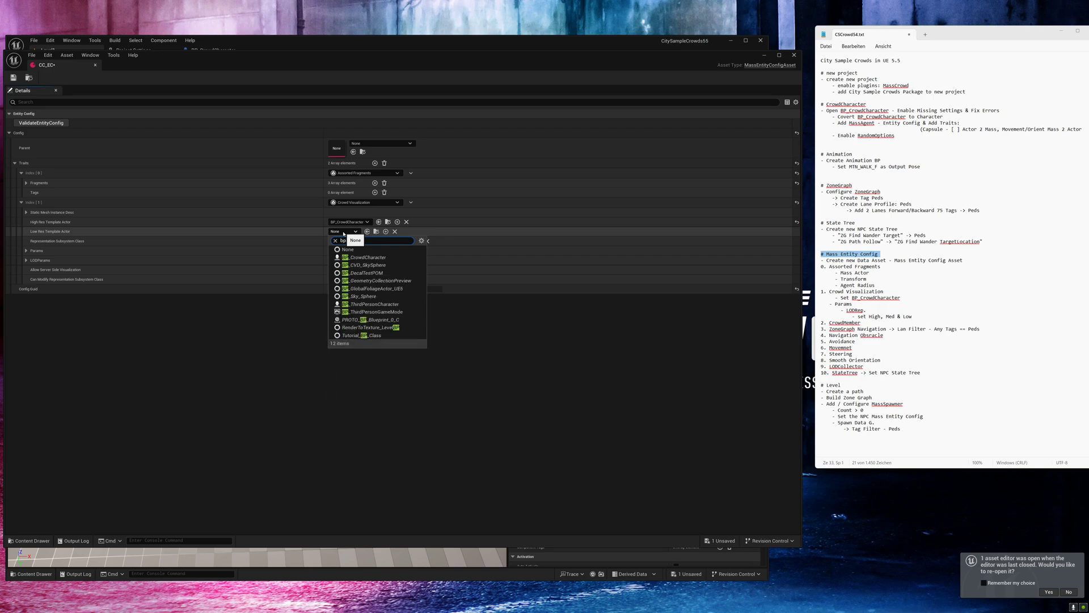
left_click(366, 257)
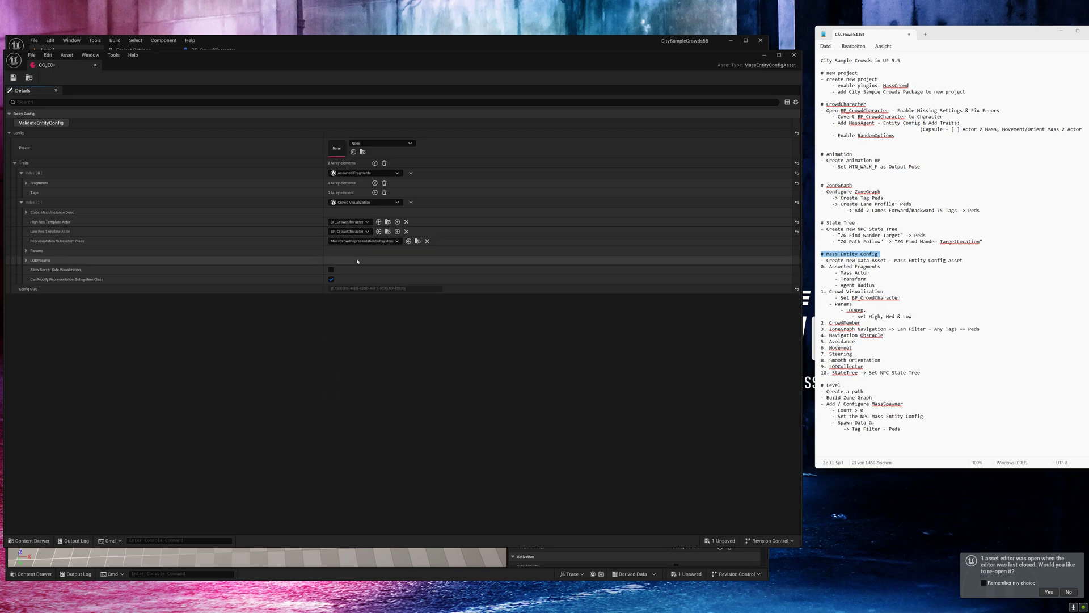
Set the Low and Medium LOD representations to High Res Spawned Actor
left_click(26, 250)
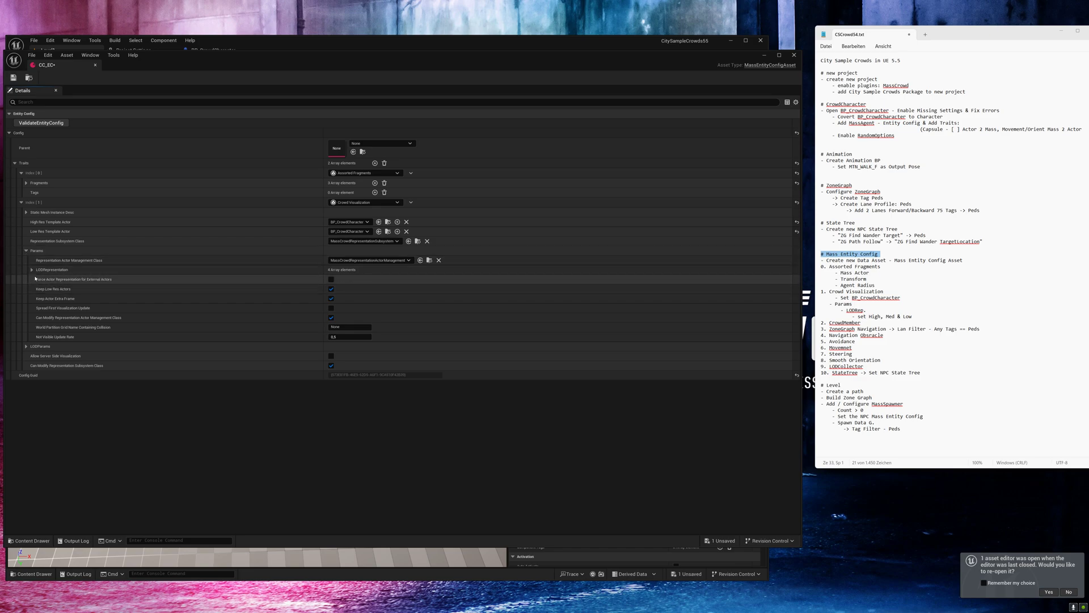
left_click(32, 269)
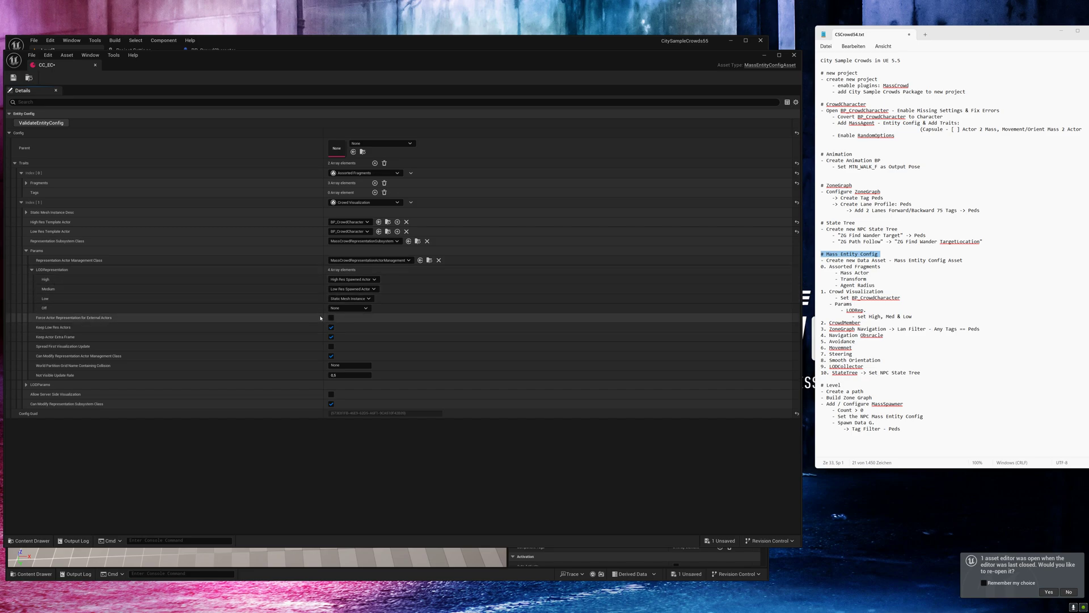
left_click(349, 299)
left_click(352, 304)
left_click(353, 288)
left_click(349, 296)
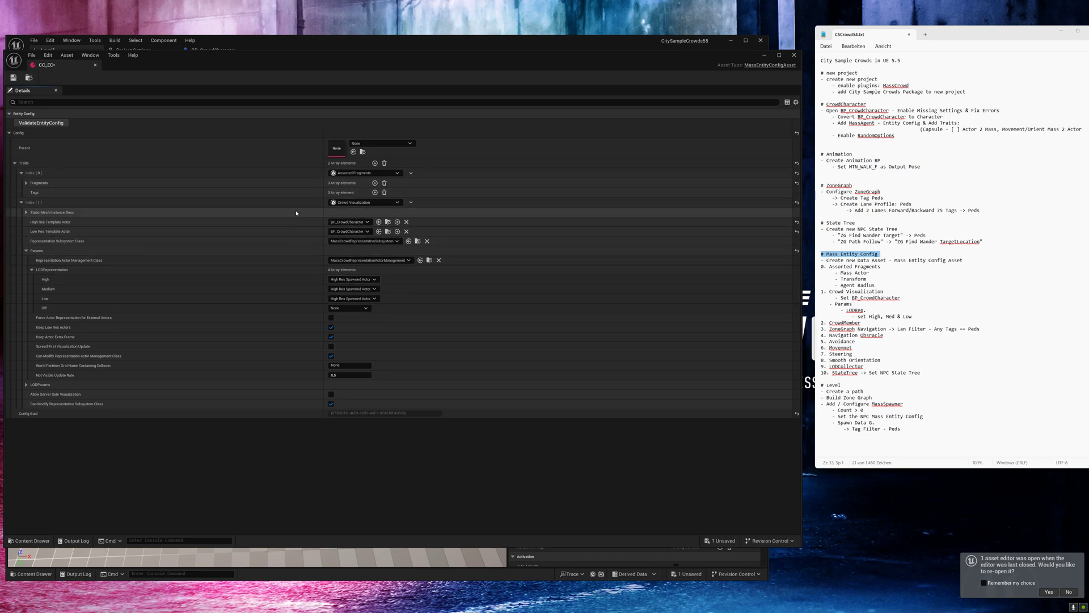
Collapse the existing traits and add a third trait set to ZoneGraph Navigation
left_click(21, 202)
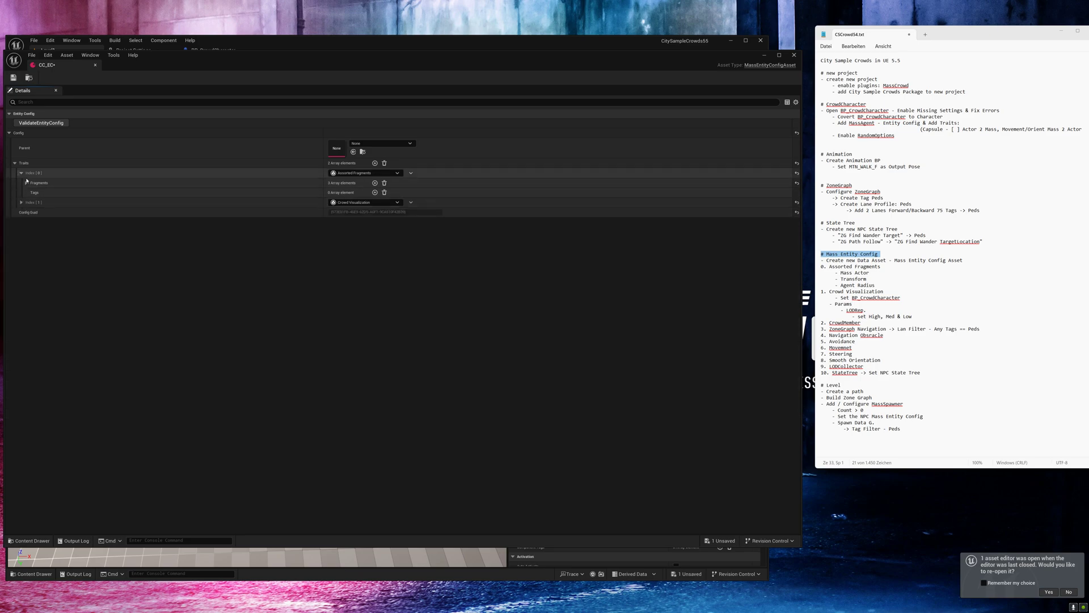
left_click(22, 173)
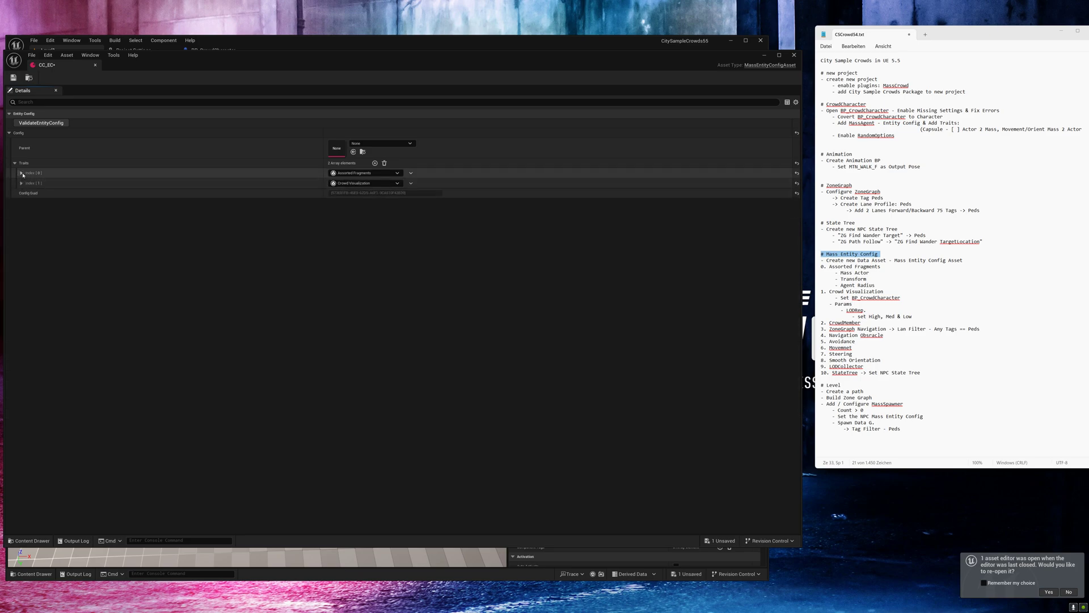
left_click(375, 164)
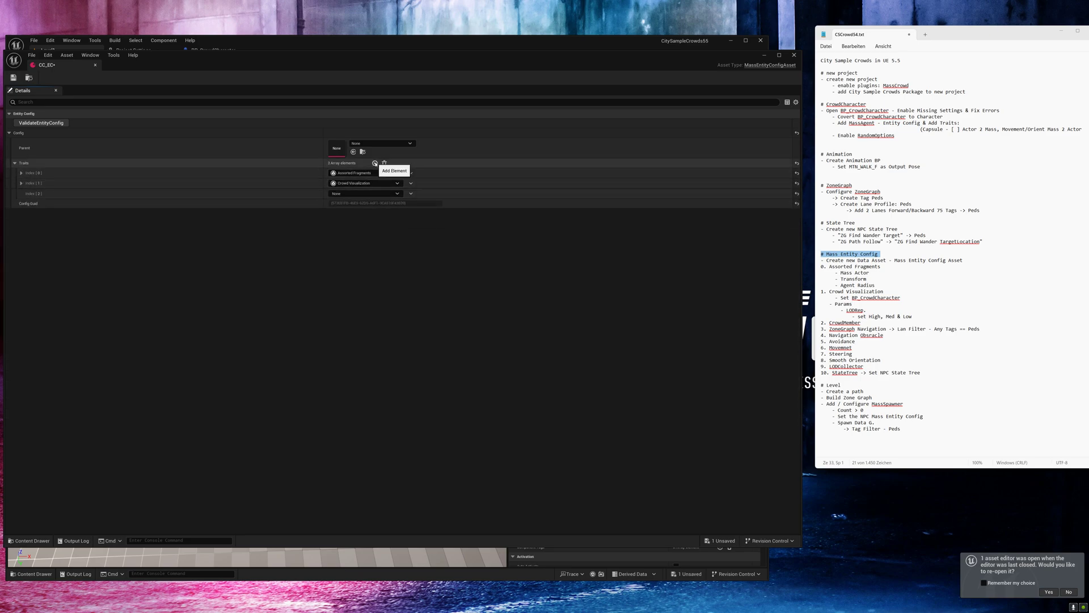
left_click(340, 193)
type("zone")
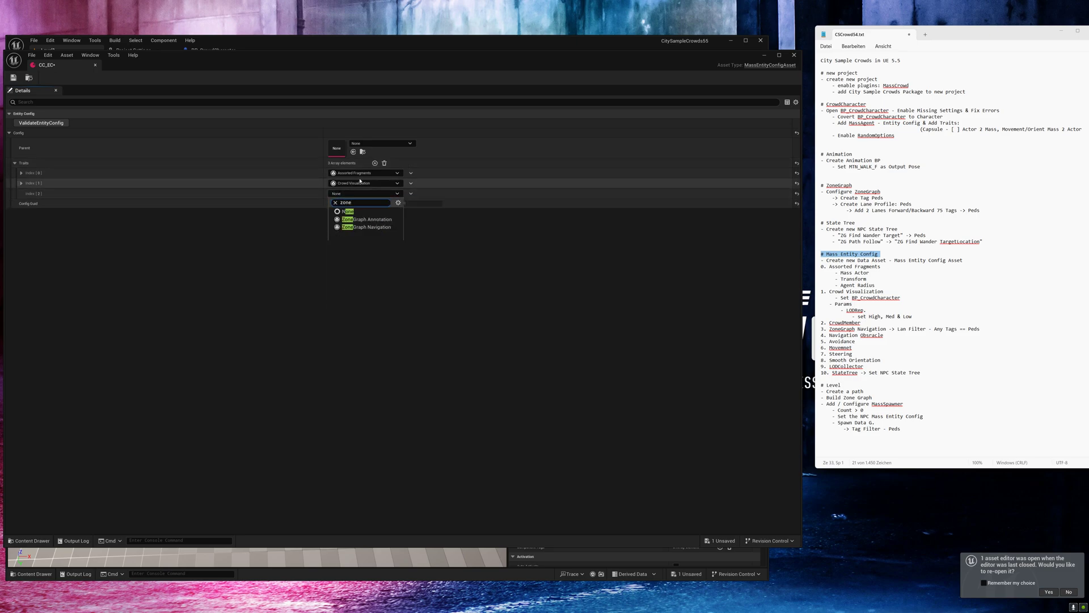
left_click(366, 227)
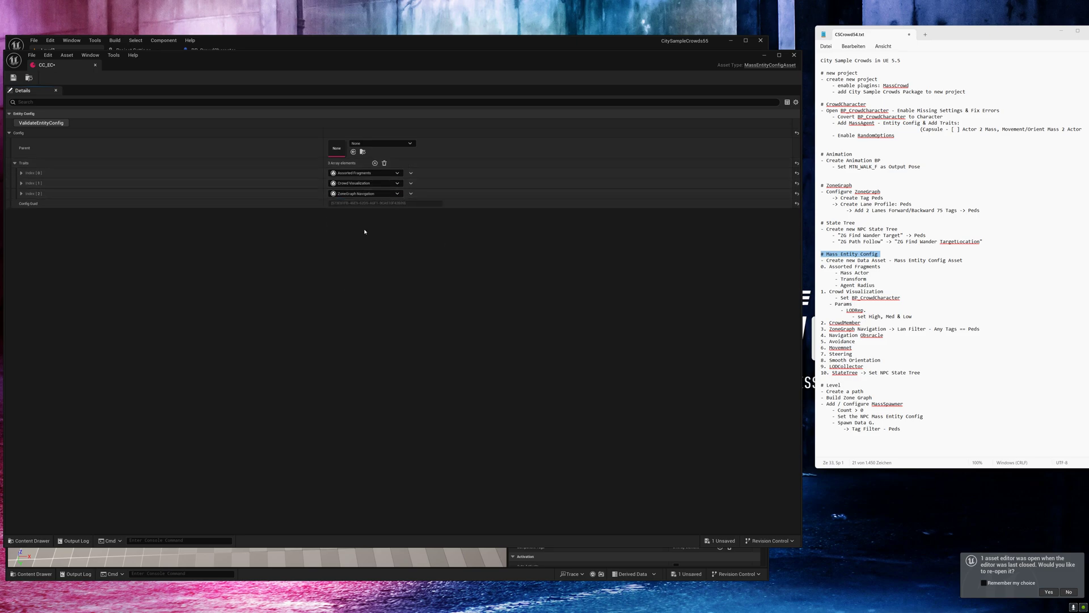
Set the ZoneGraph Navigation Lane Filter's Any Tags to Peds and add an empty fourth trait slot
left_click(21, 194)
left_click(26, 203)
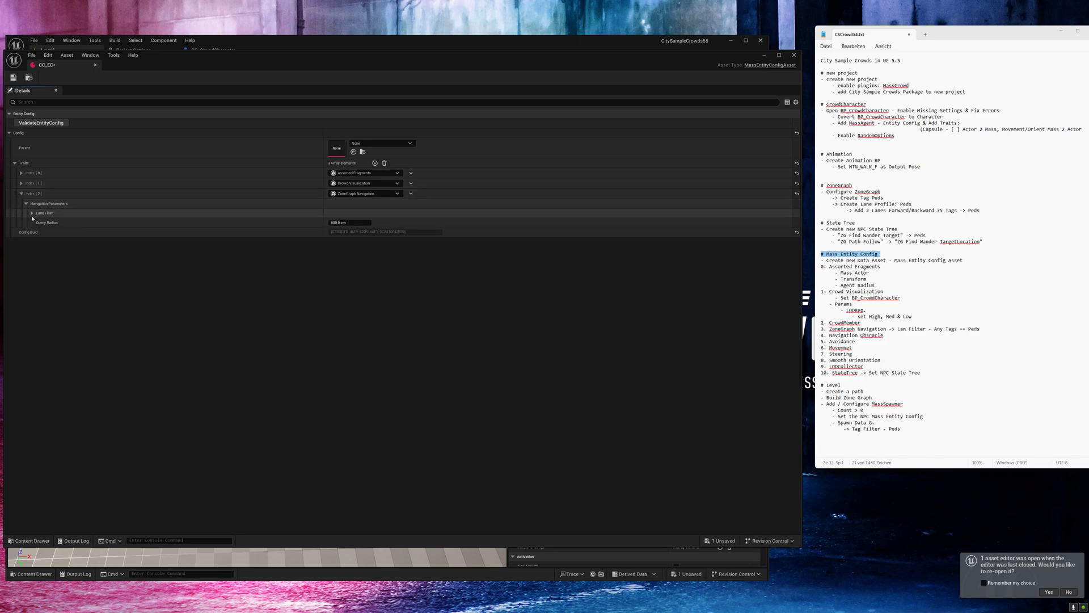
left_click(32, 212)
left_click(363, 222)
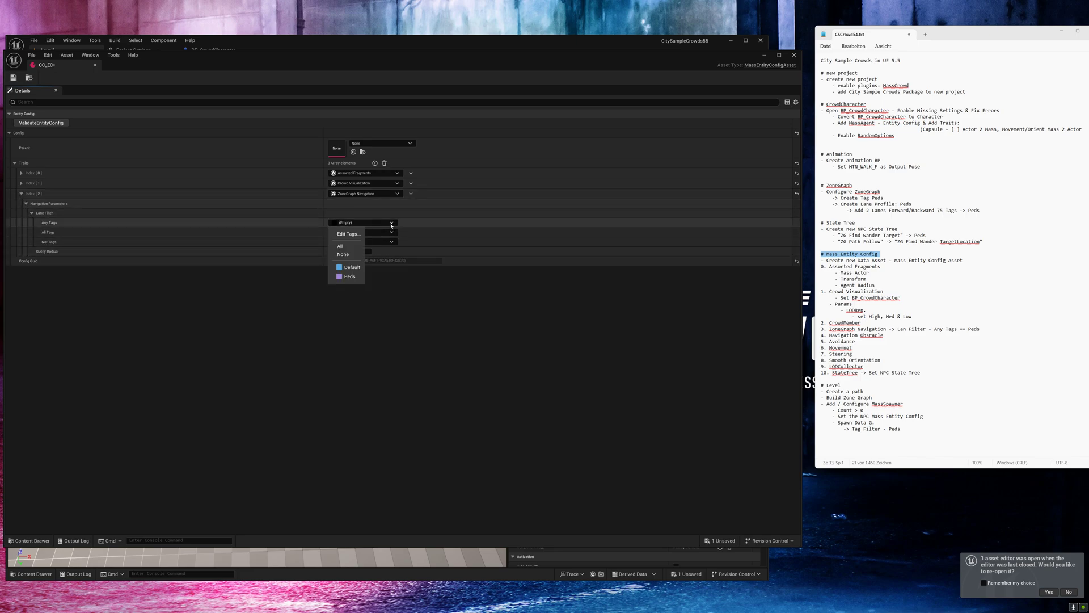
left_click(356, 277)
left_click(385, 351)
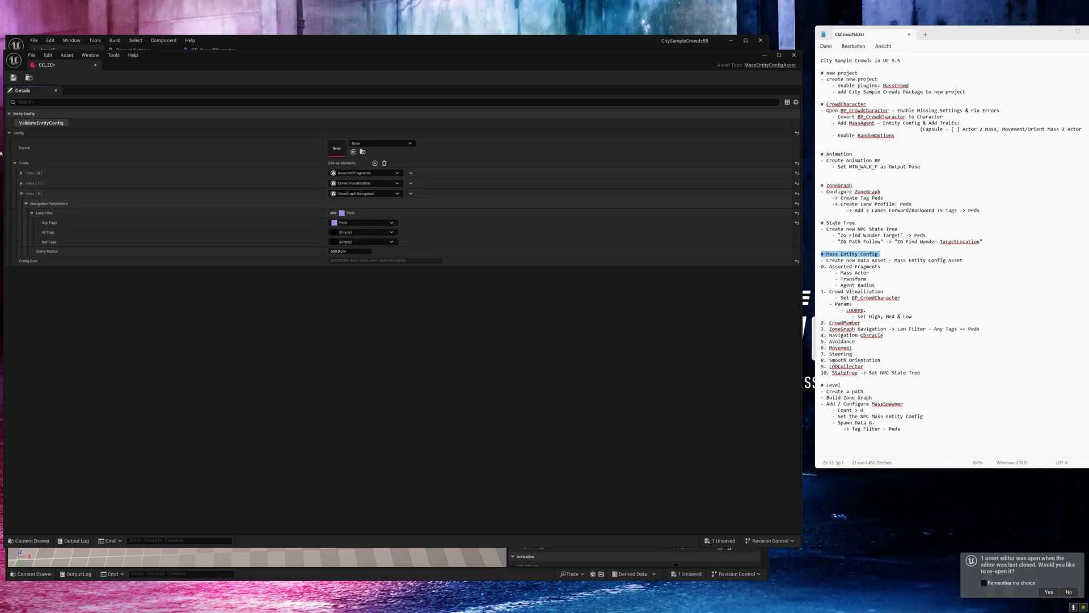
left_click(21, 193)
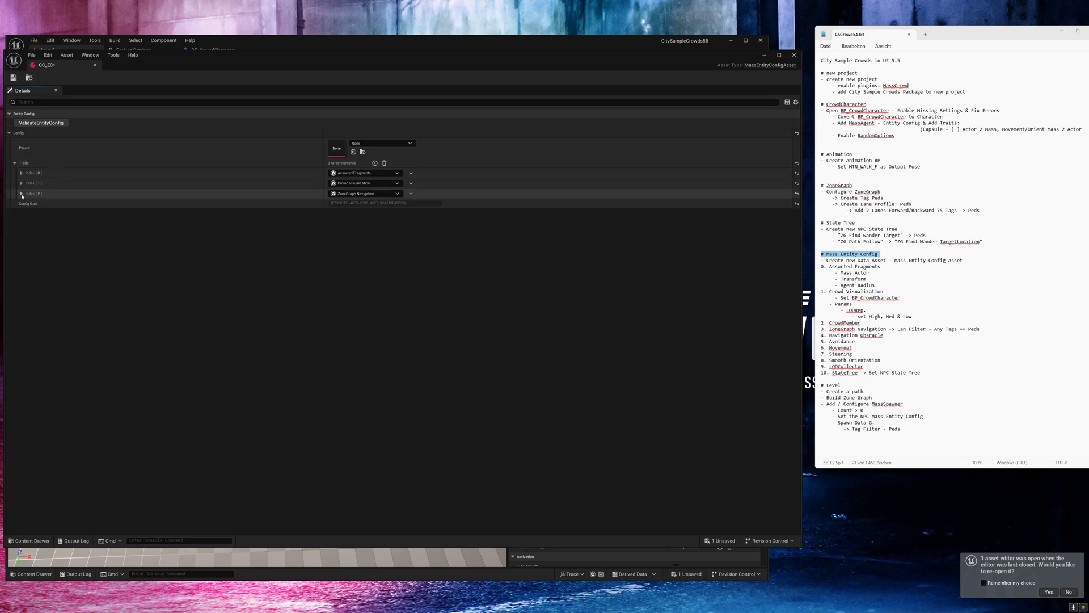
left_click(374, 163)
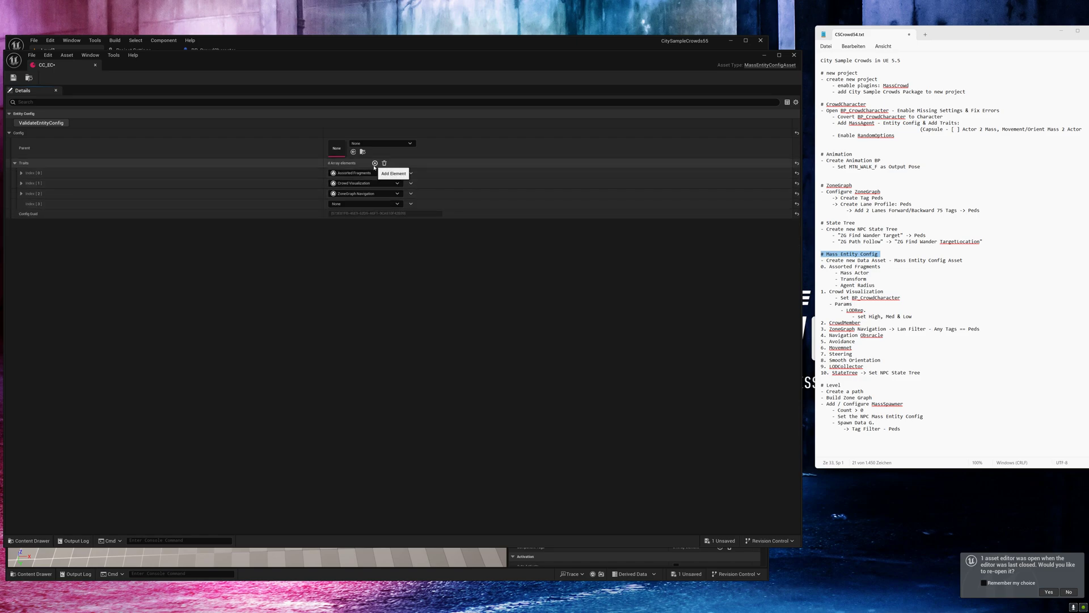
Set the fourth trait to CrowdMember, add a fifth slot, and tick ZoneGraph and Navigation in the notes
left_click(369, 205)
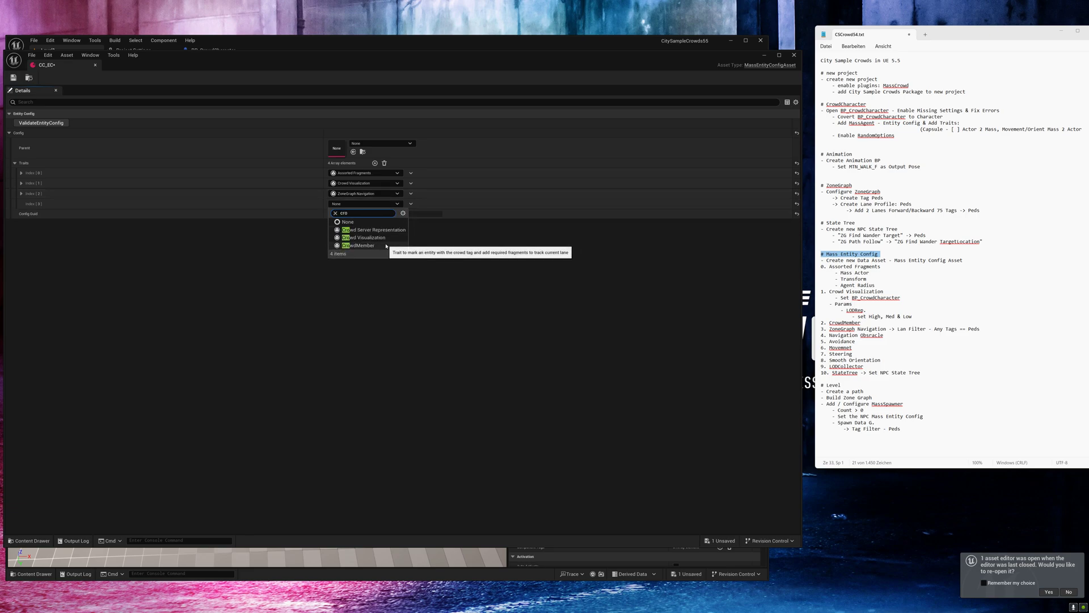
left_click(363, 247)
left_click(375, 163)
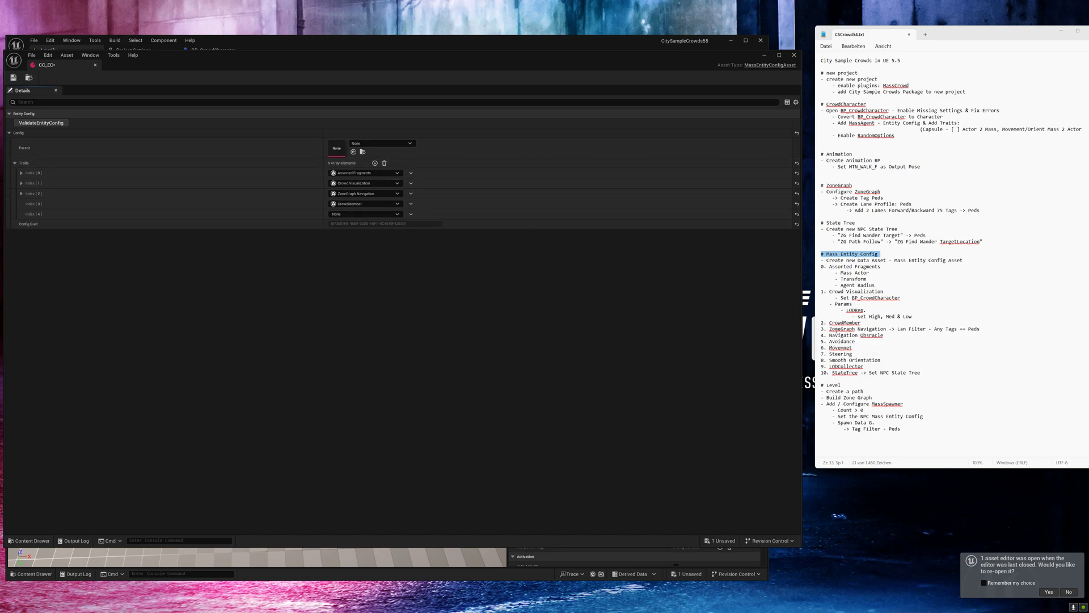
double_click(837, 330)
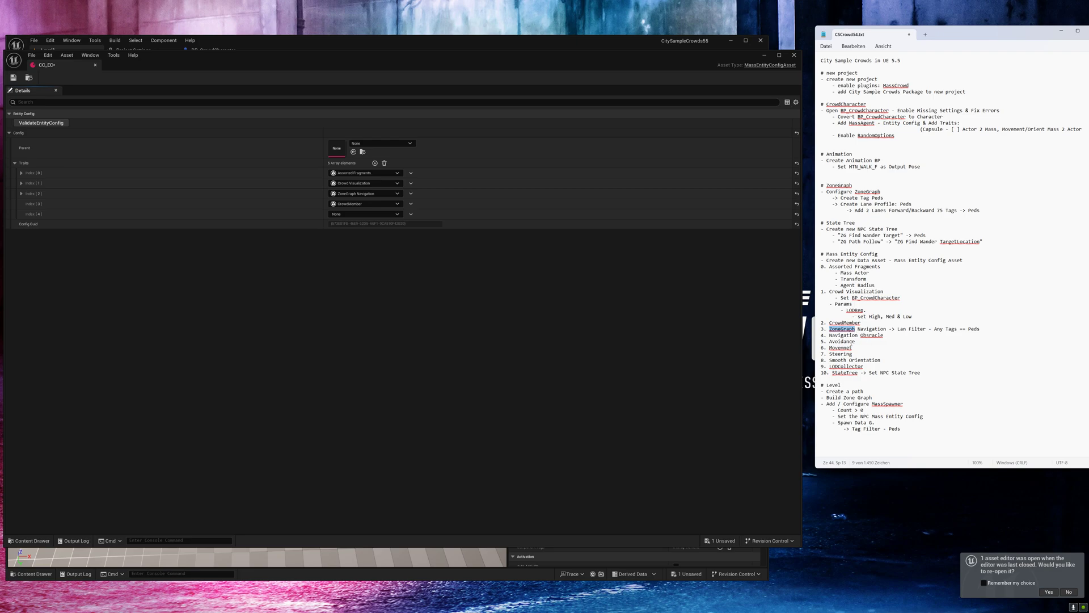
double_click(844, 335)
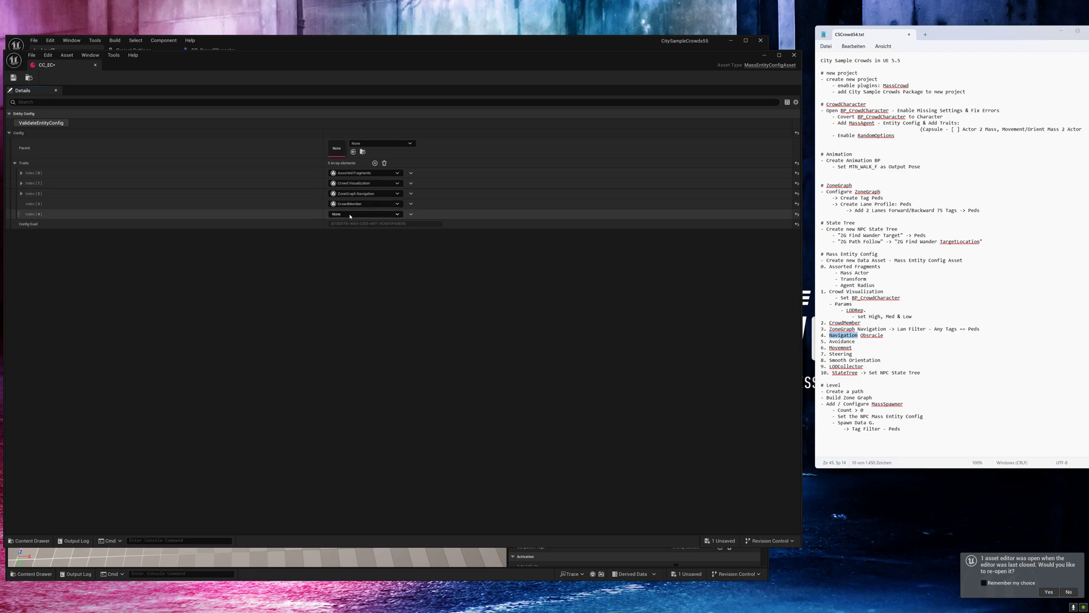
Make the fifth trait Navigation Obstacle, then add a sixth slot and search its traits for 'avoi'
left_click(397, 214)
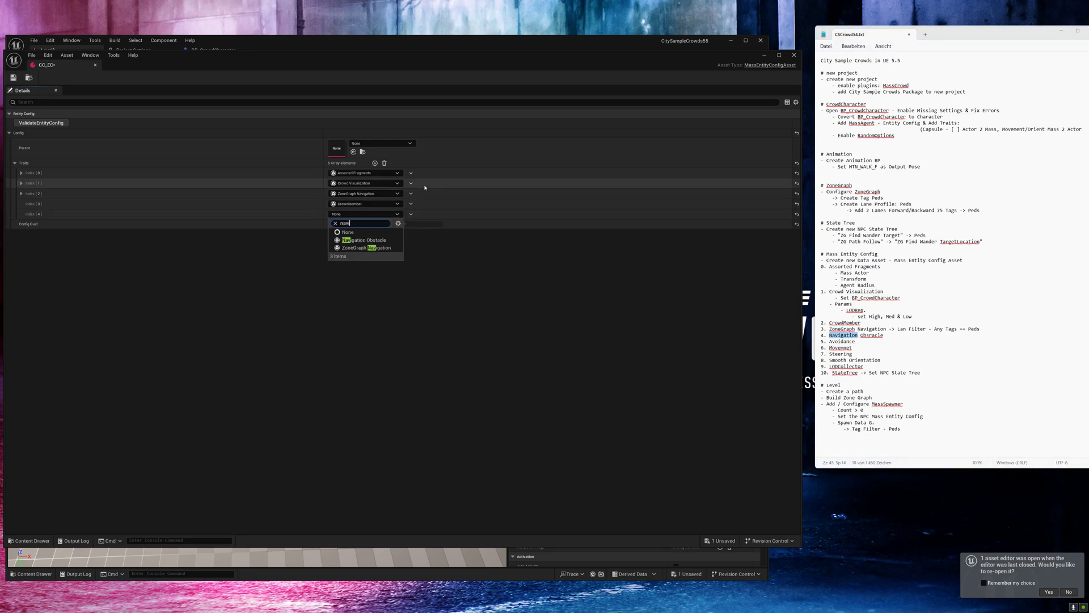
left_click(353, 240)
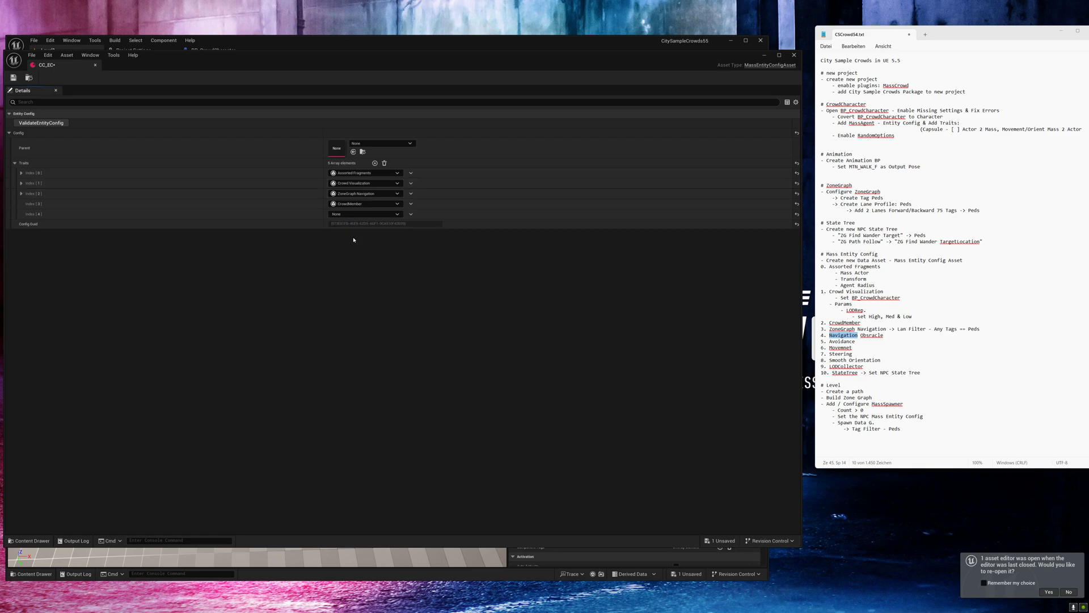
left_click(374, 163)
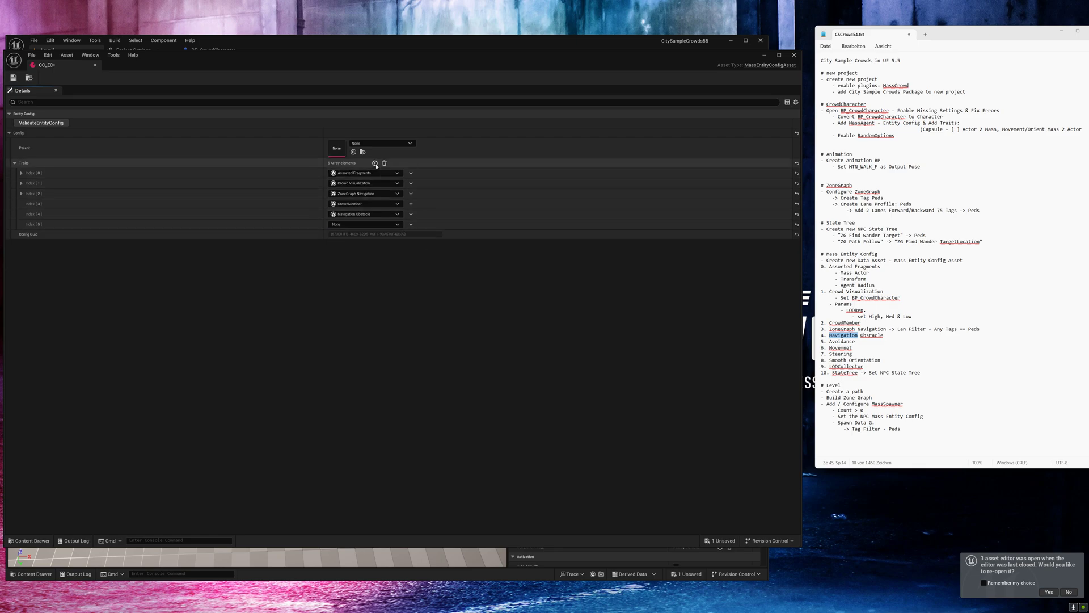
left_click(379, 225)
type("avoi")
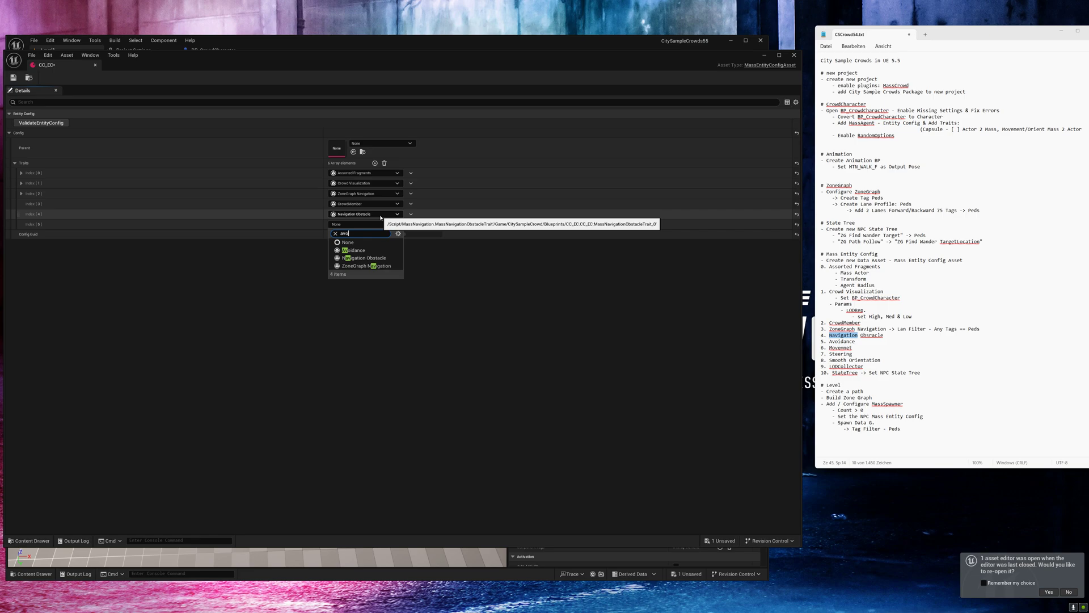
Set the sixth trait to Avoidance and add a seventh trait set to Movement
left_click(358, 250)
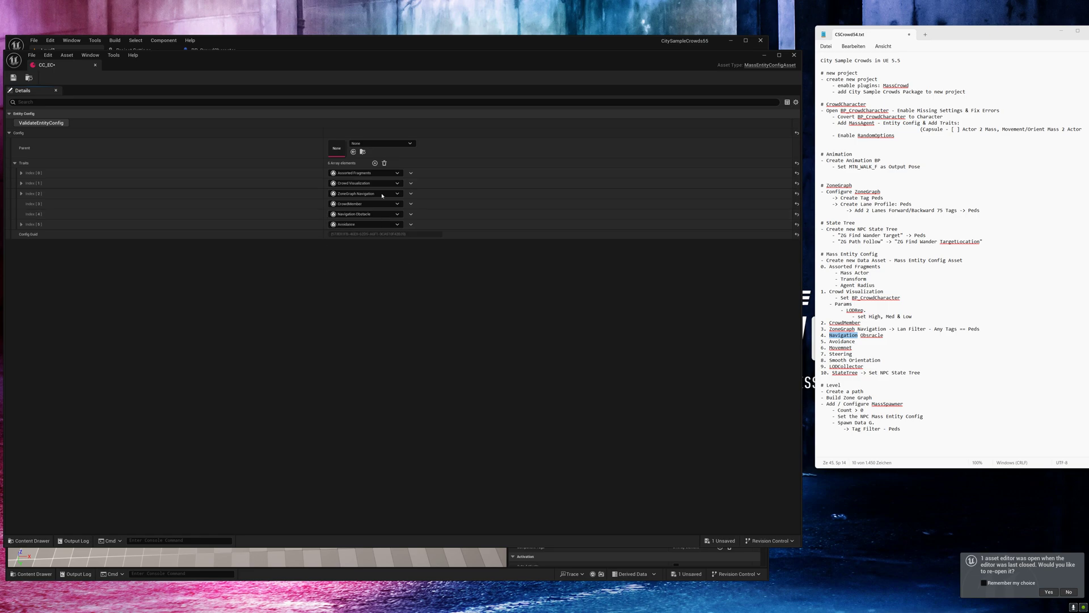
left_click(374, 163)
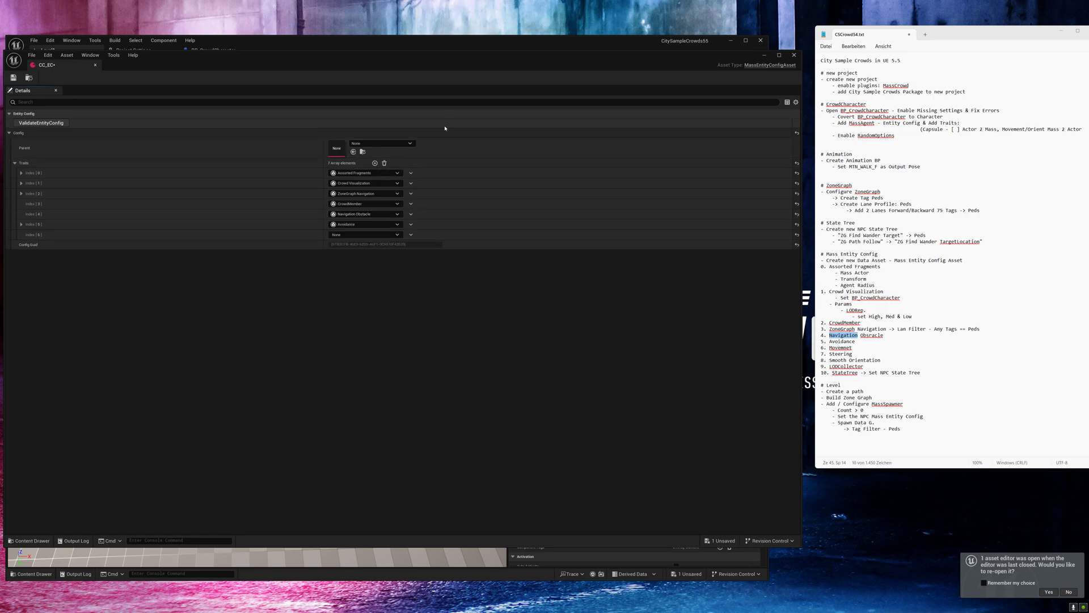
left_click(385, 234)
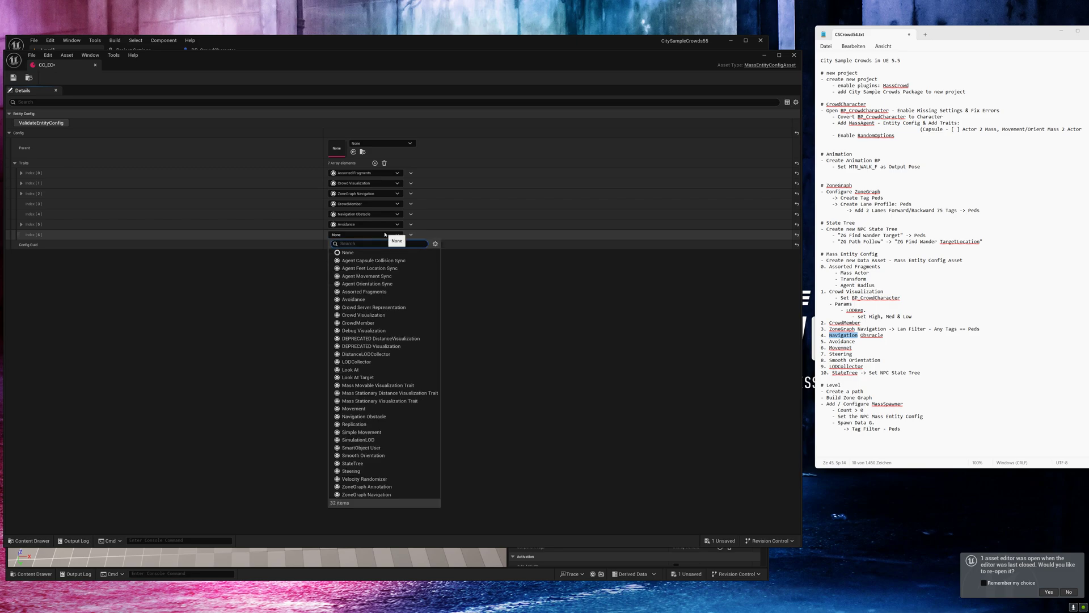
type("move")
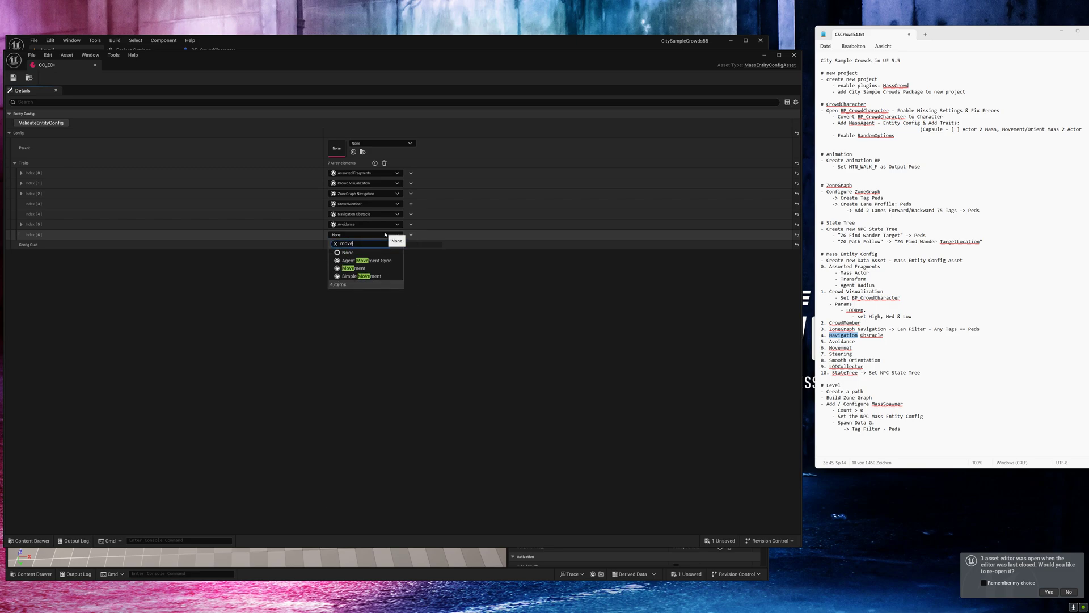
left_click(354, 268)
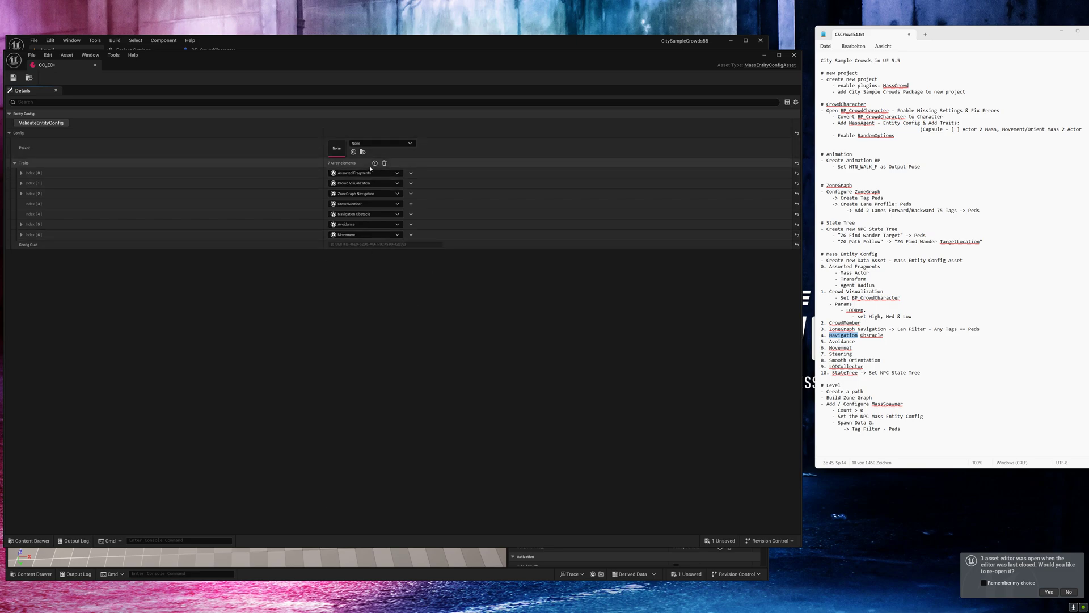
Add an eighth trait set to Steering and mark progress in the checklist notes
left_click(374, 163)
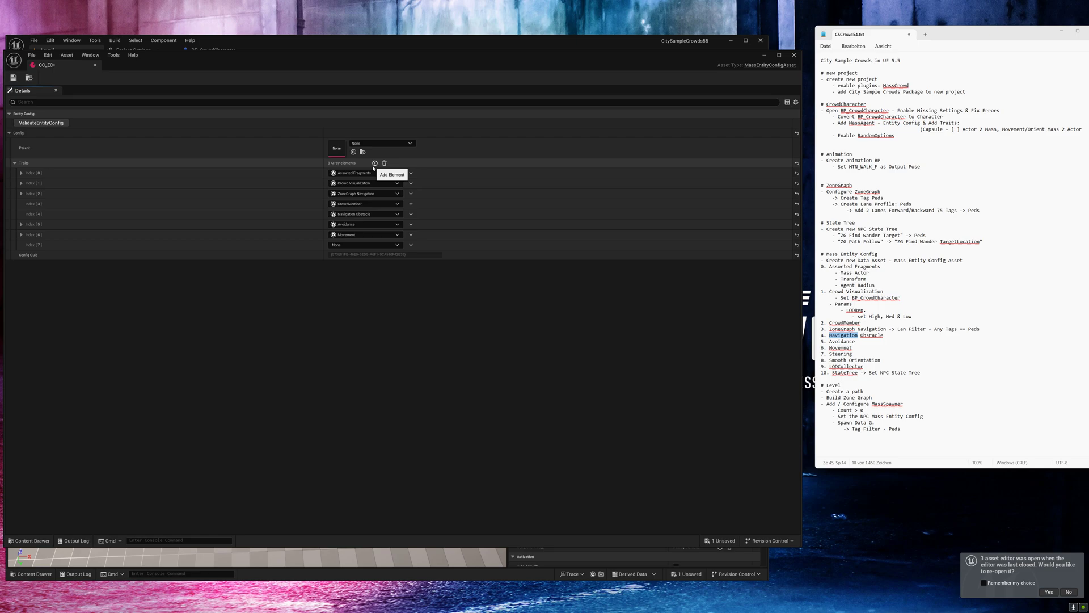
left_click(365, 244)
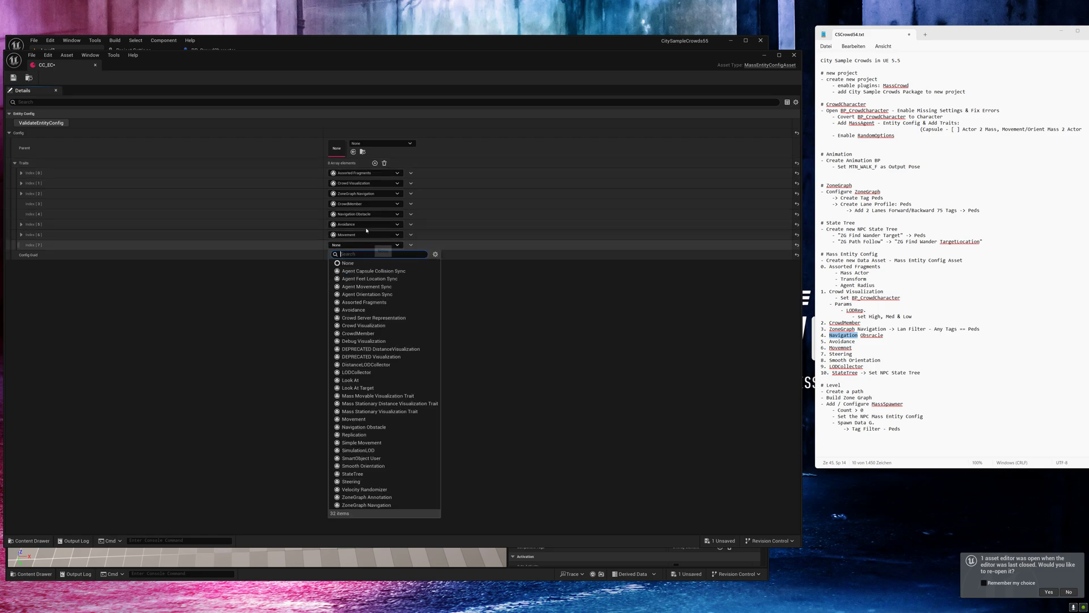
type("stee")
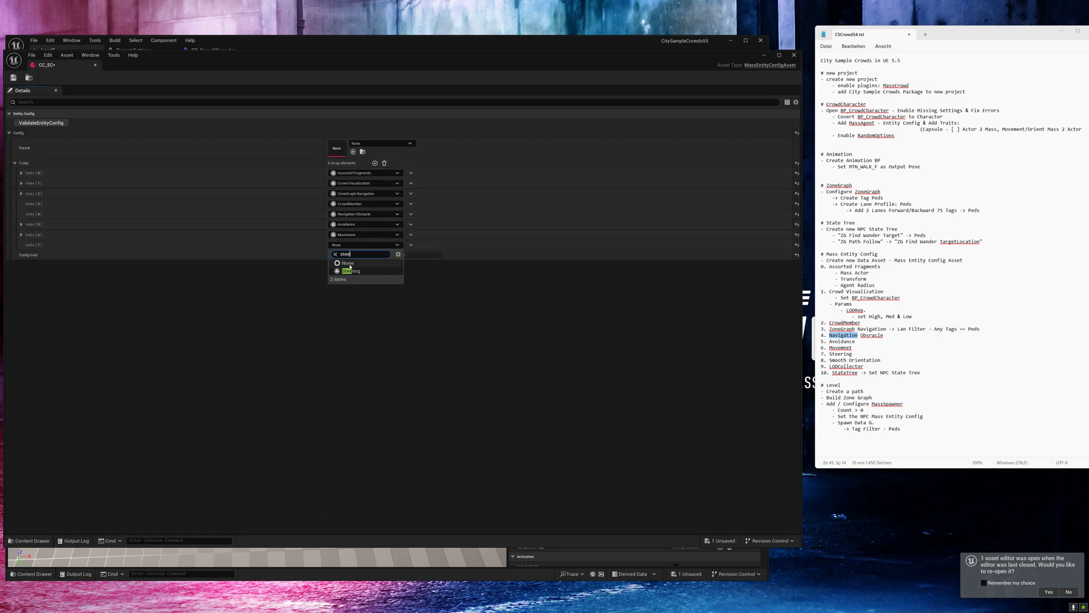
left_click(350, 270)
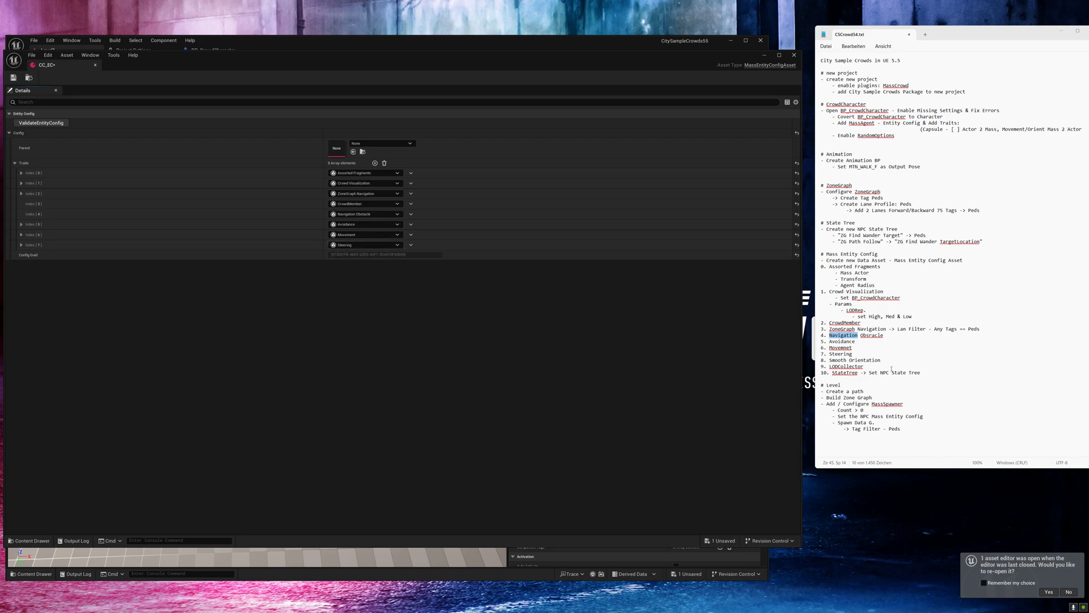
left_click_drag(880, 357, 822, 364)
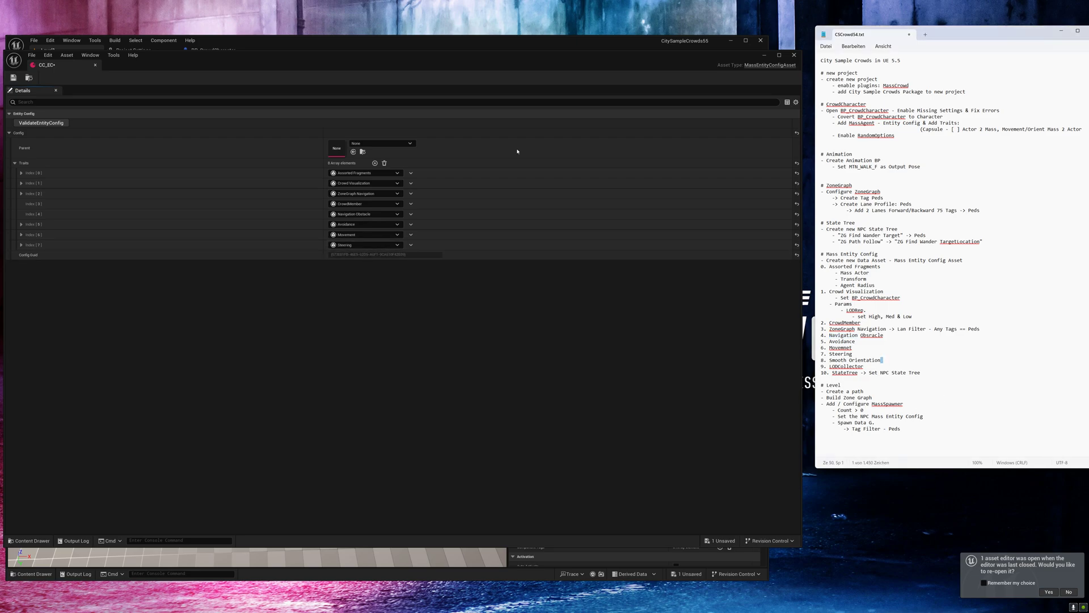
Add a ninth trait set to Smooth Orientation, plus an empty tenth trait slot
left_click(375, 163)
left_click(356, 255)
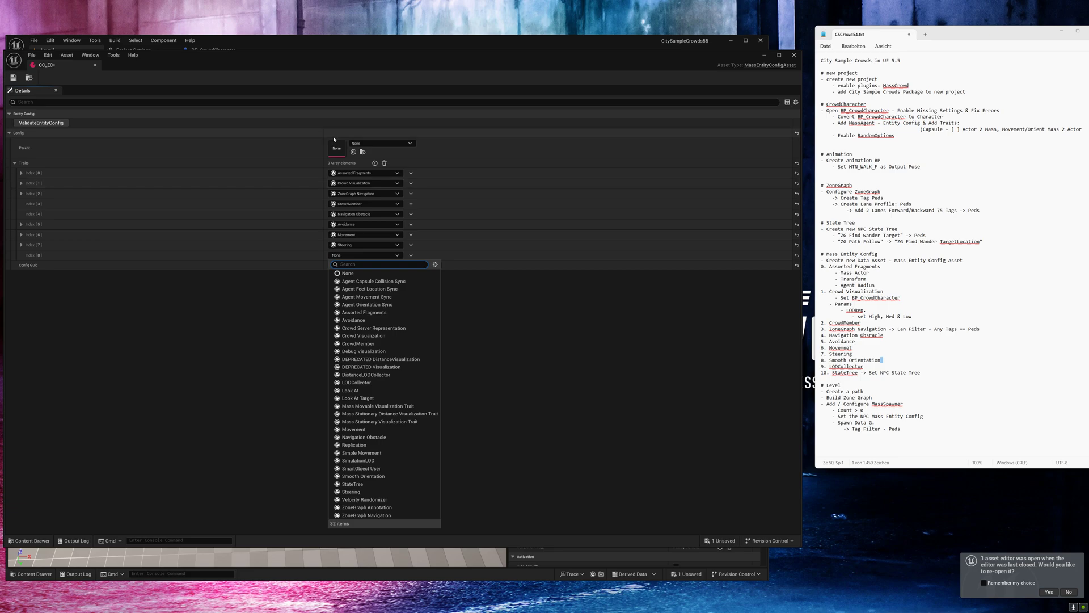
type("smo")
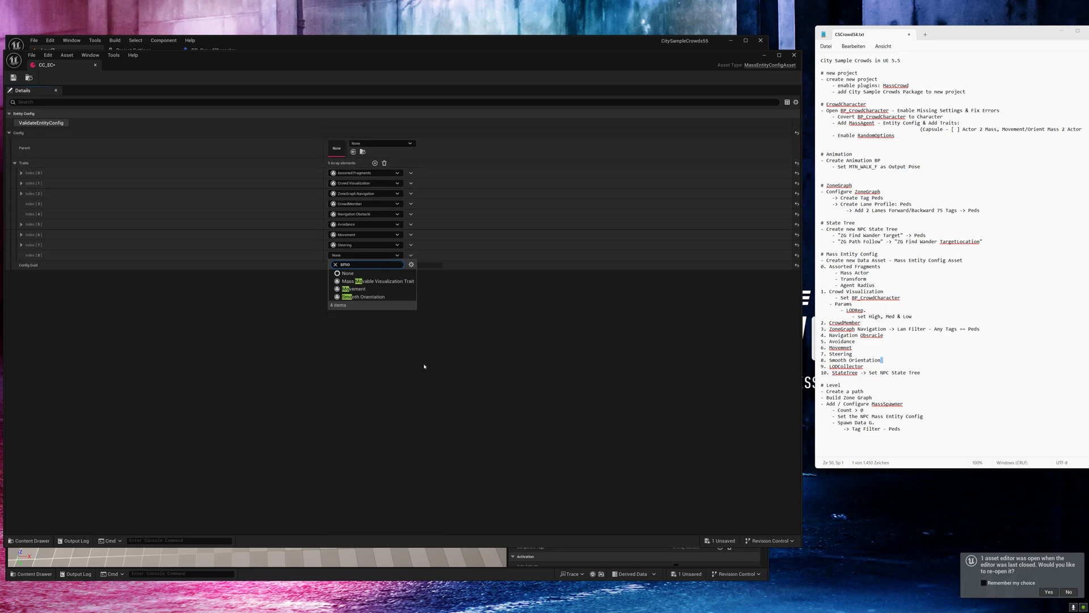
left_click(343, 297)
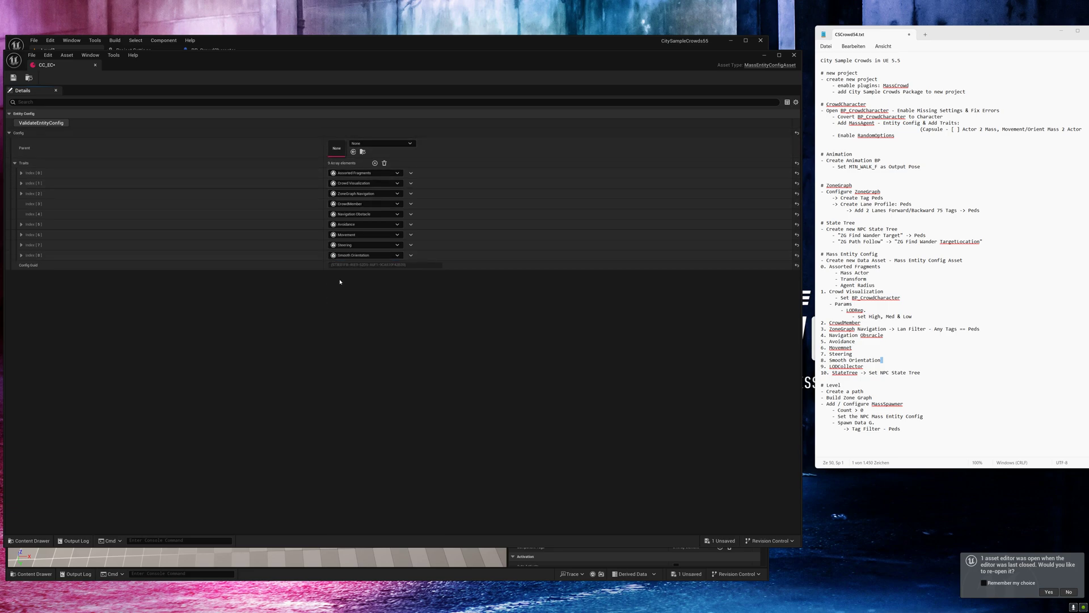
left_click(374, 163)
left_click(365, 265)
Set the tenth trait to LODCollector and add an eleventh trait set to StateTree
type("lod")
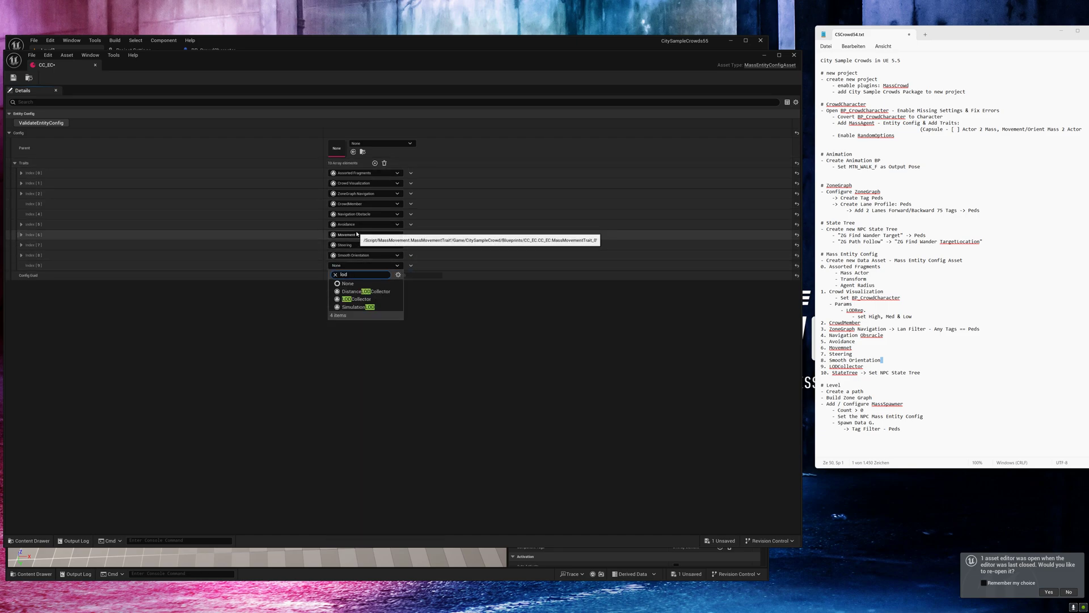
left_click(363, 299)
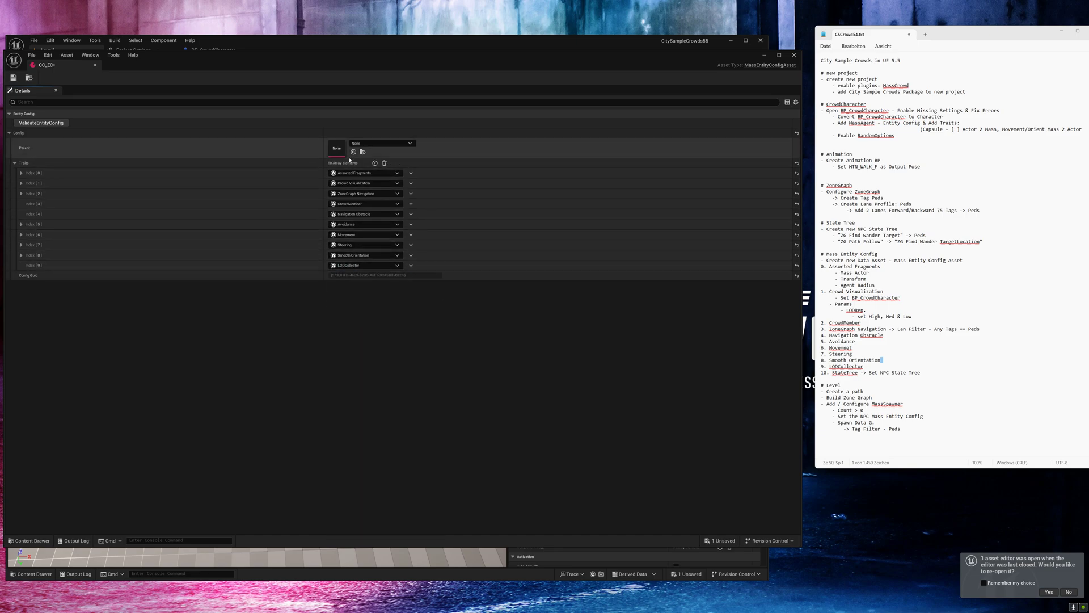
left_click(374, 162)
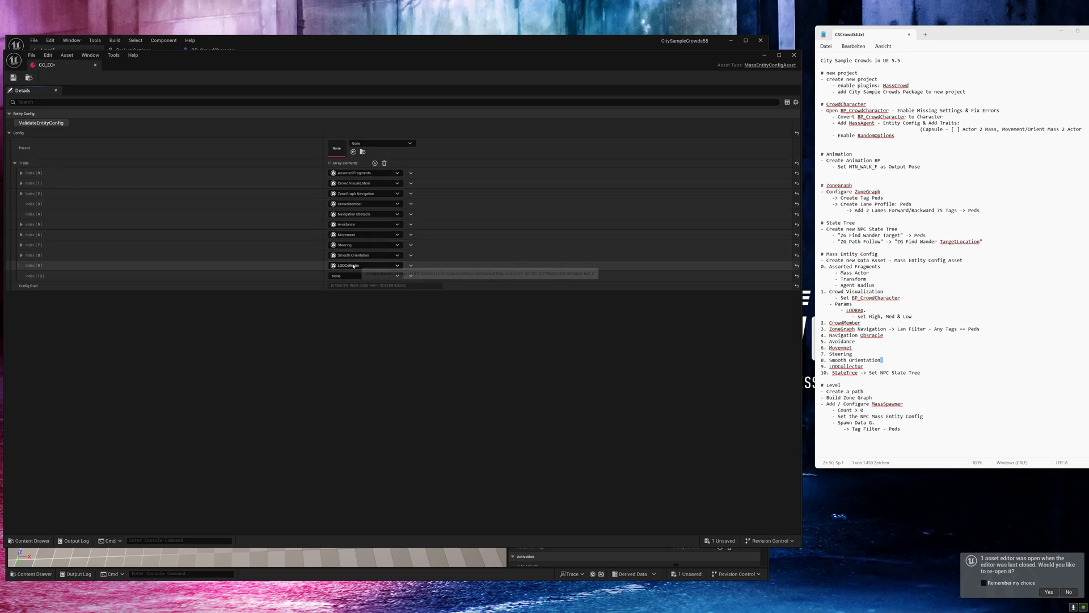
left_click(366, 275)
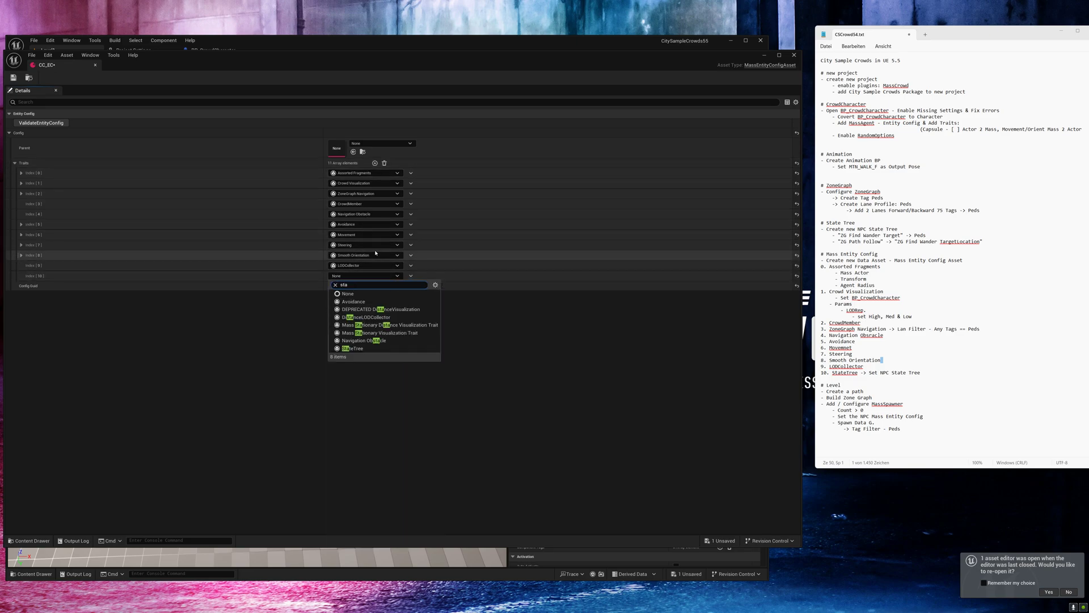
left_click(354, 348)
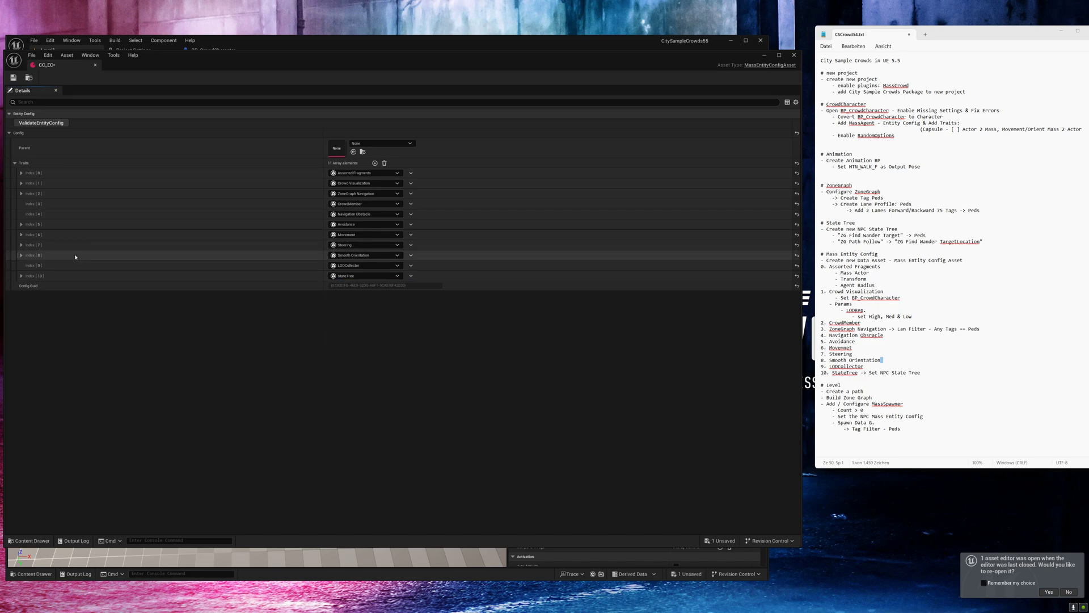
Assign CC_ST as the StateTree trait's state tree, then save and validate CC_EC
left_click(22, 276)
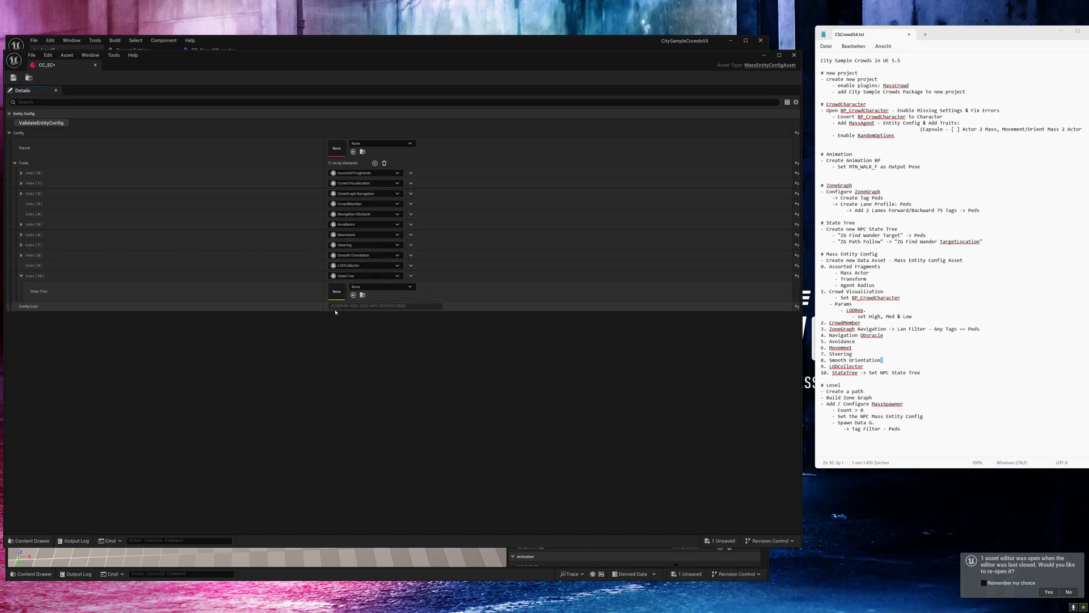
left_click(381, 287)
left_click(391, 387)
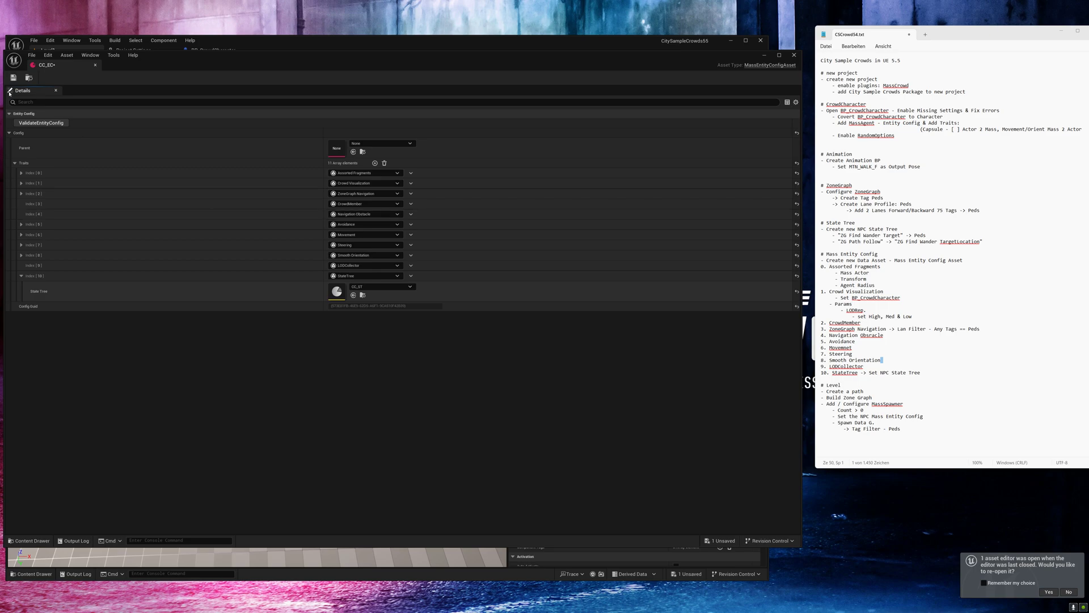
left_click(11, 79)
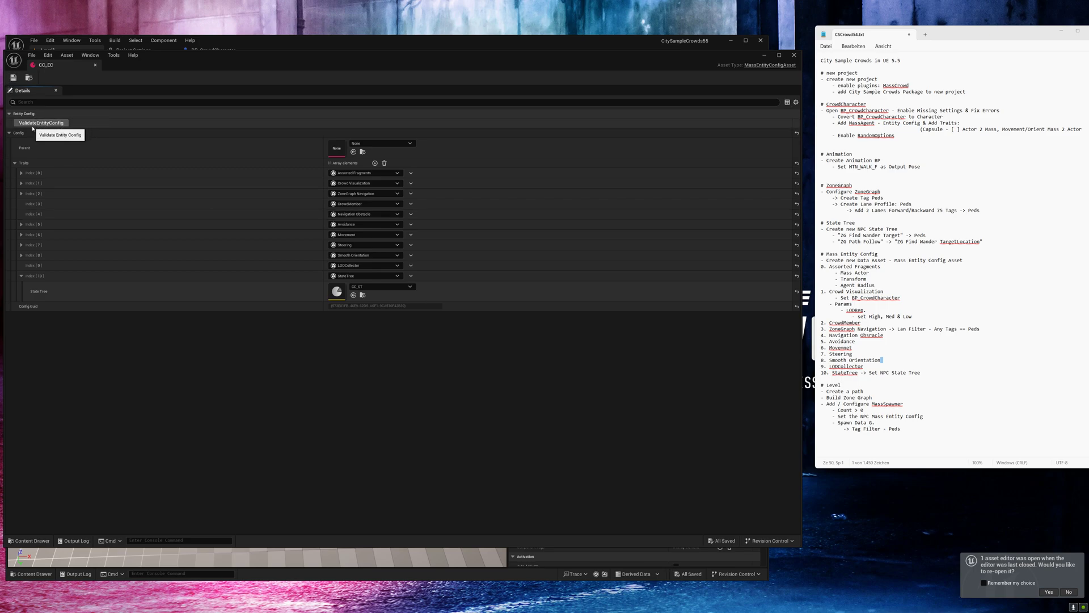
left_click(39, 124)
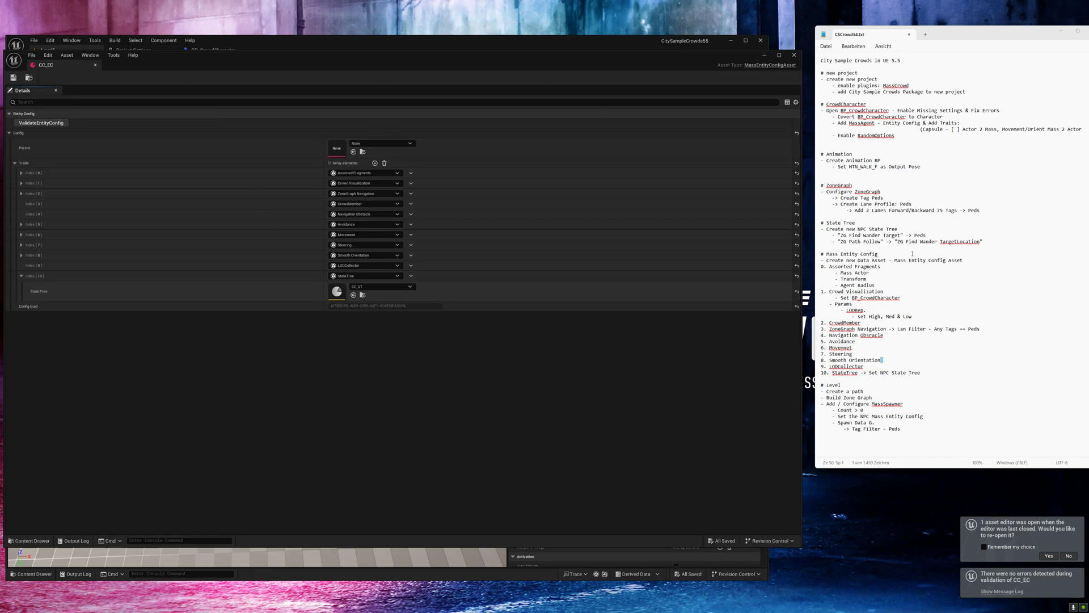
Close the CC_EC editor and run Build Zone Graph for Level1
left_click(793, 55)
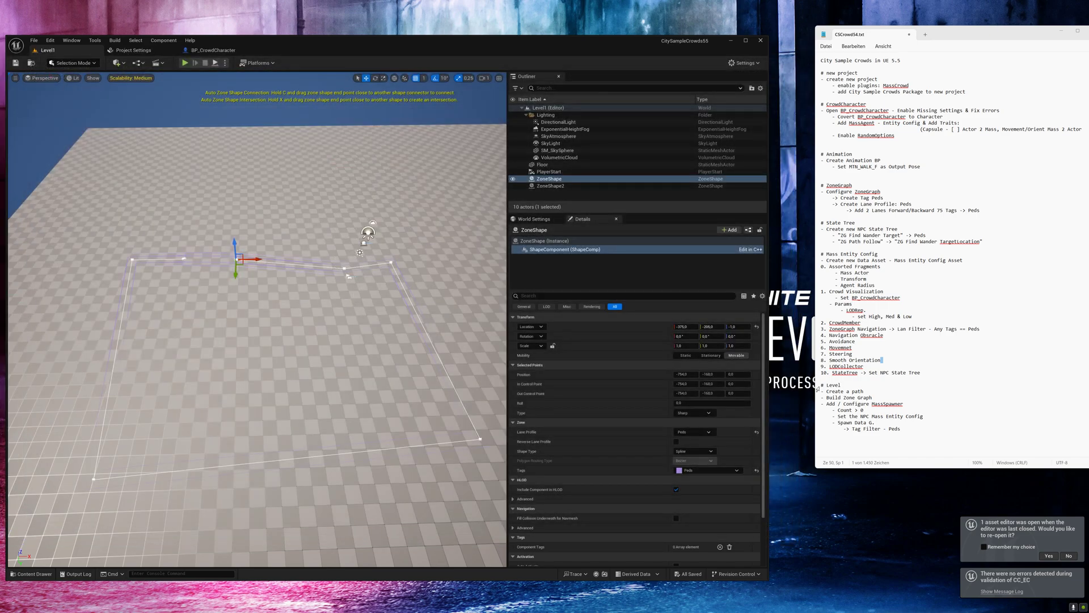
left_click(830, 385)
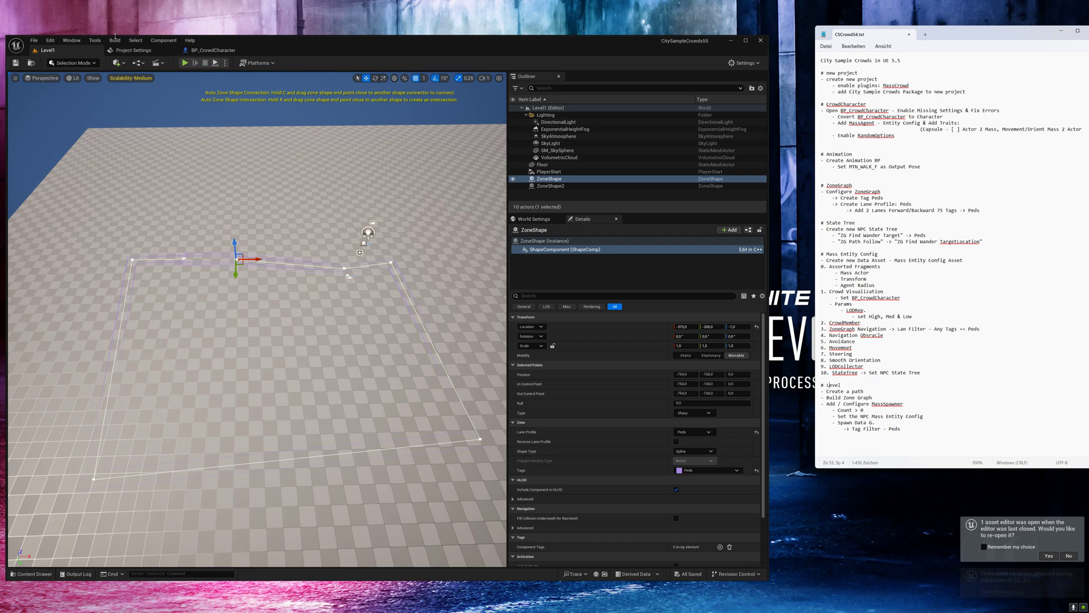
left_click(115, 41)
left_click(150, 207)
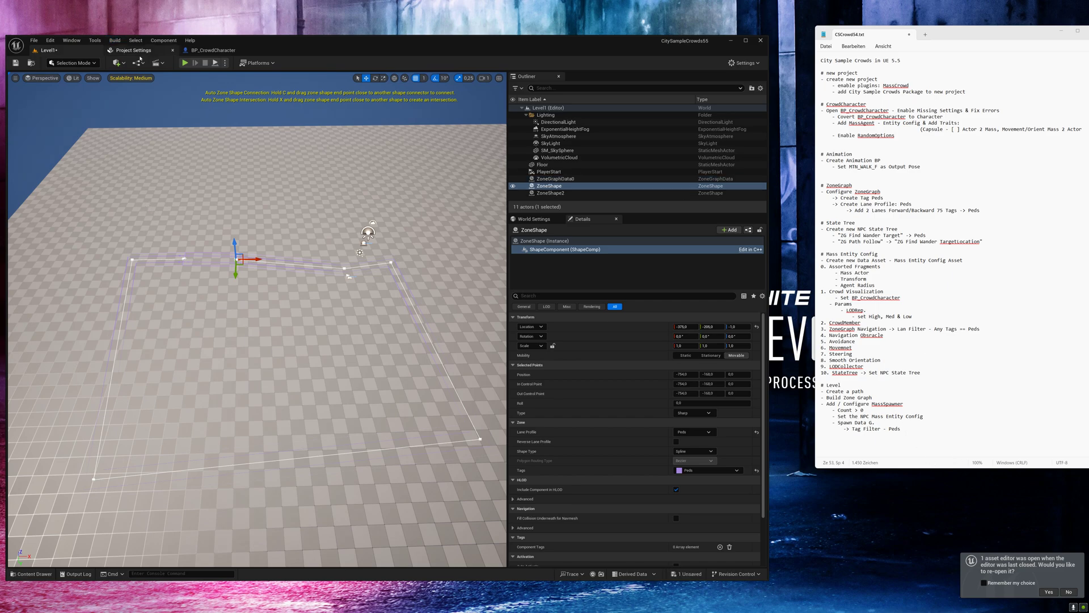
Place a MassSpawner in the level and give it an entity type using CC_EC
left_click(117, 62)
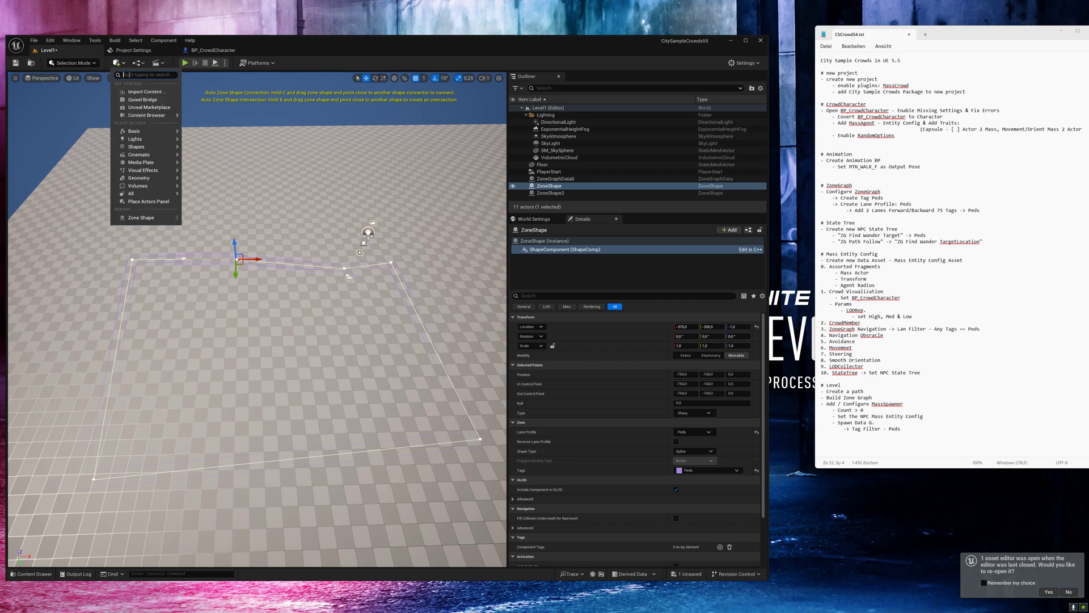
type("mass")
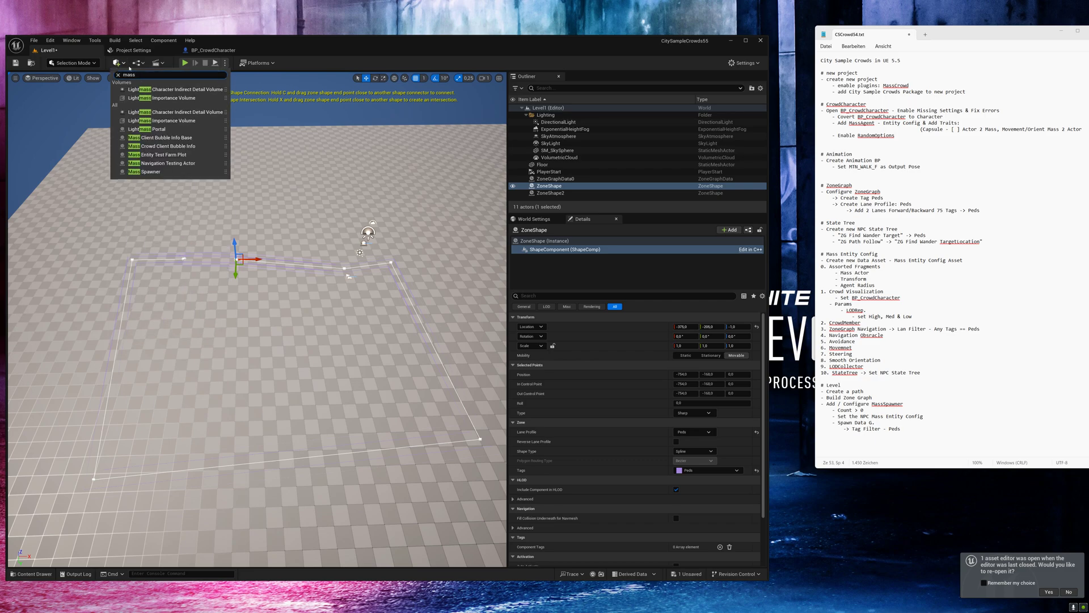
left_click(150, 171)
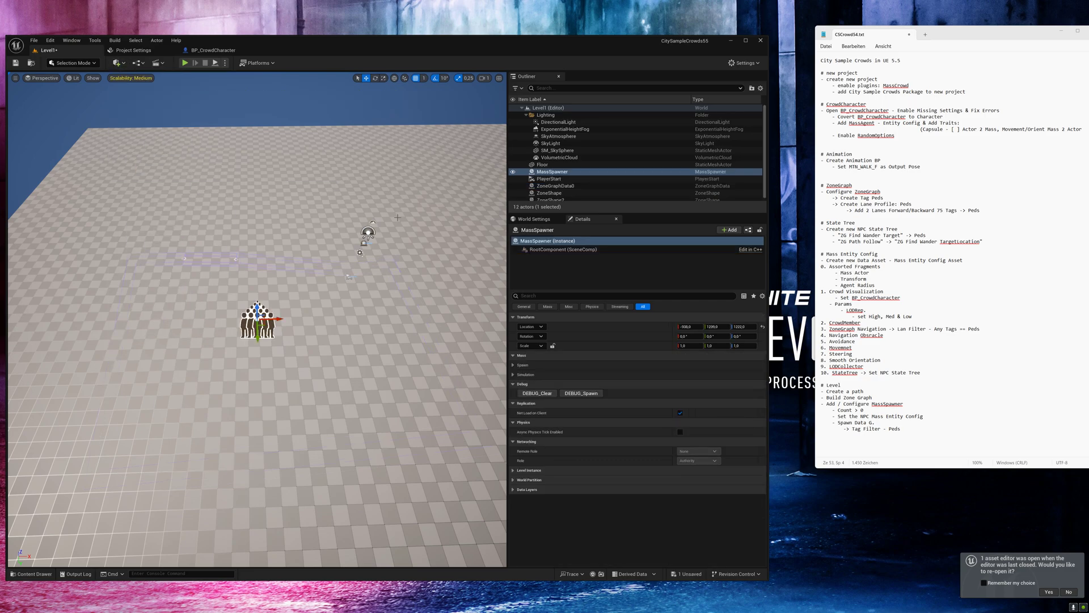
left_click(515, 365)
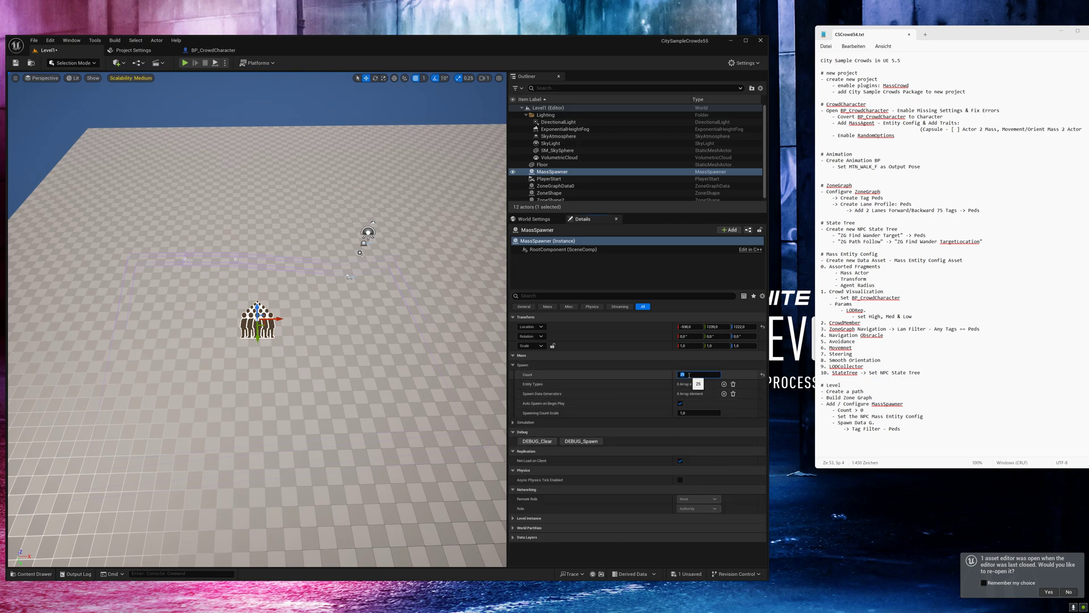
left_click(724, 384)
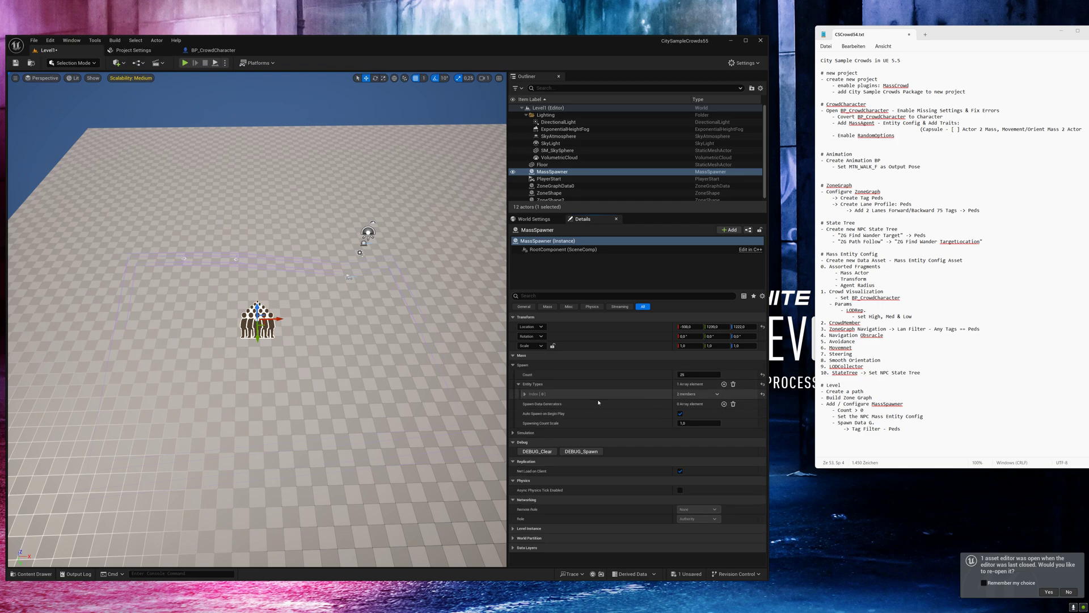
left_click(523, 393)
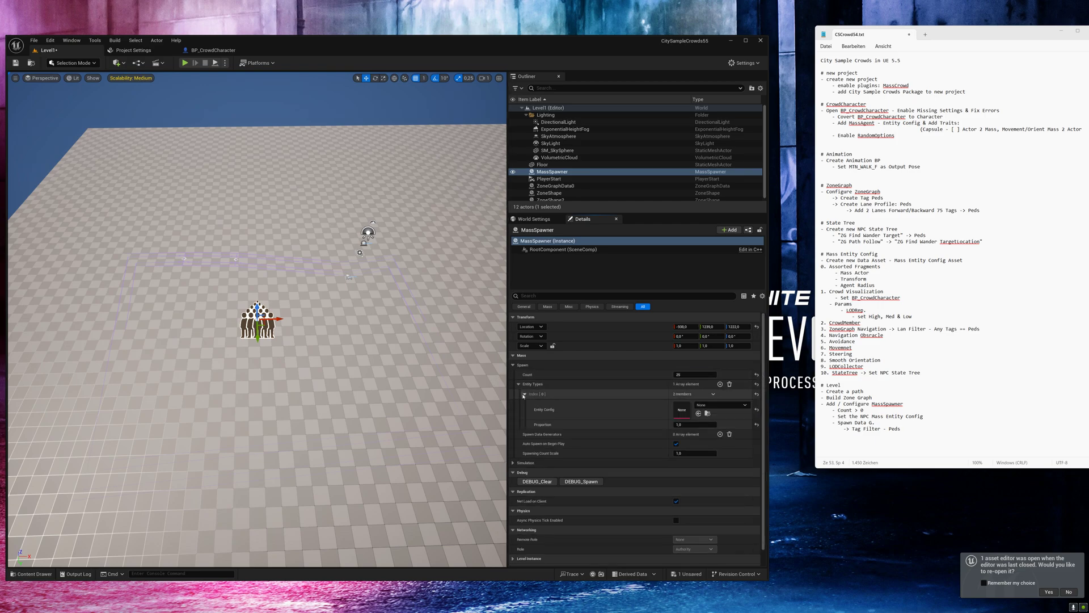
left_click(727, 409)
left_click(735, 487)
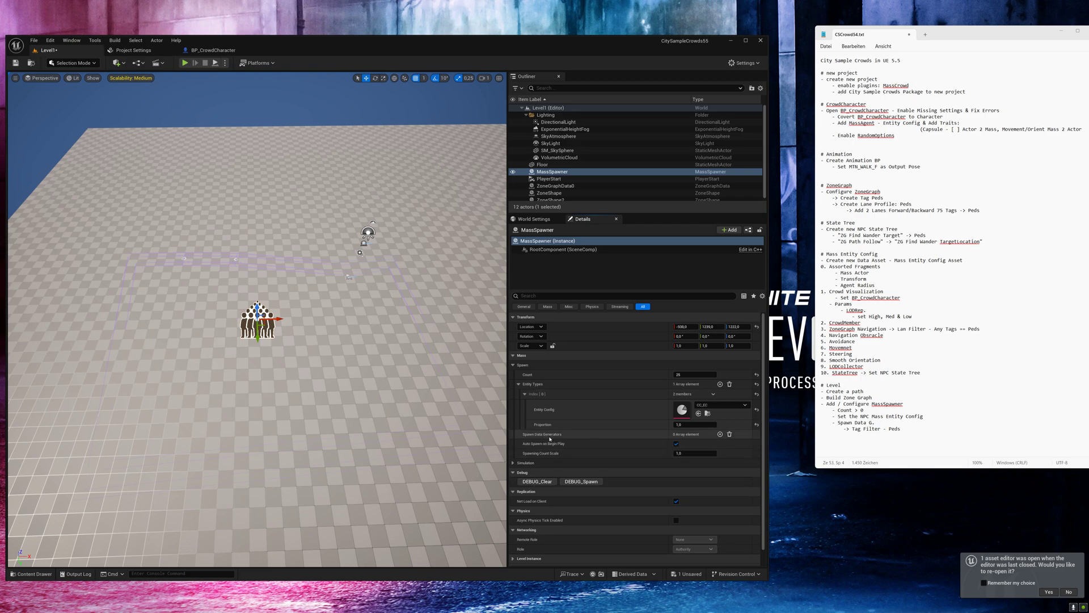
Add a ZoneGraph SpawnPoints Generator whose Any Tags filter is Peds, then save the level
left_click(720, 434)
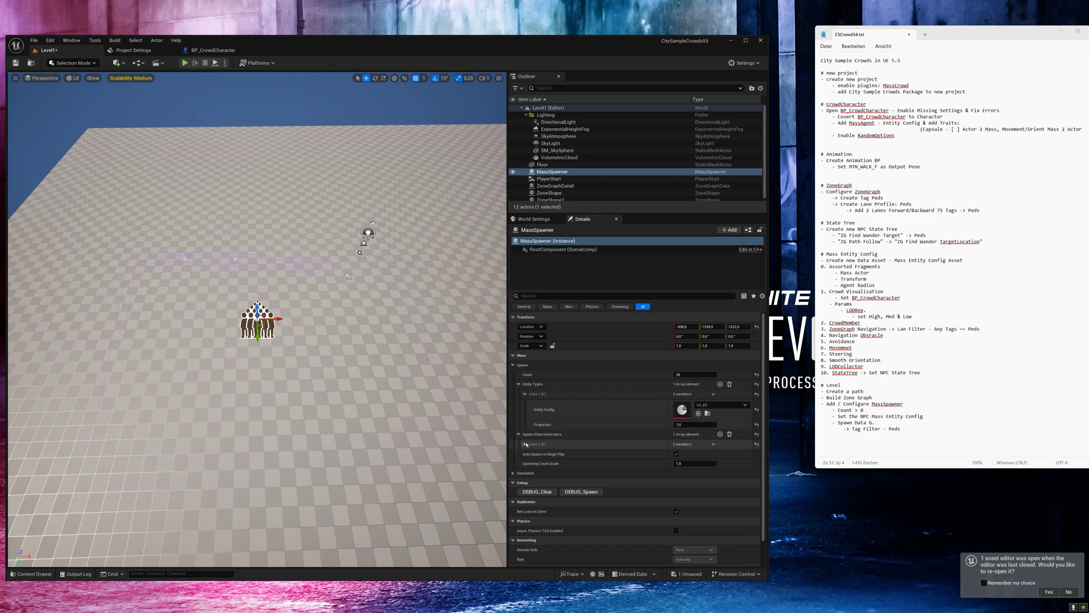
left_click(526, 444)
left_click(712, 454)
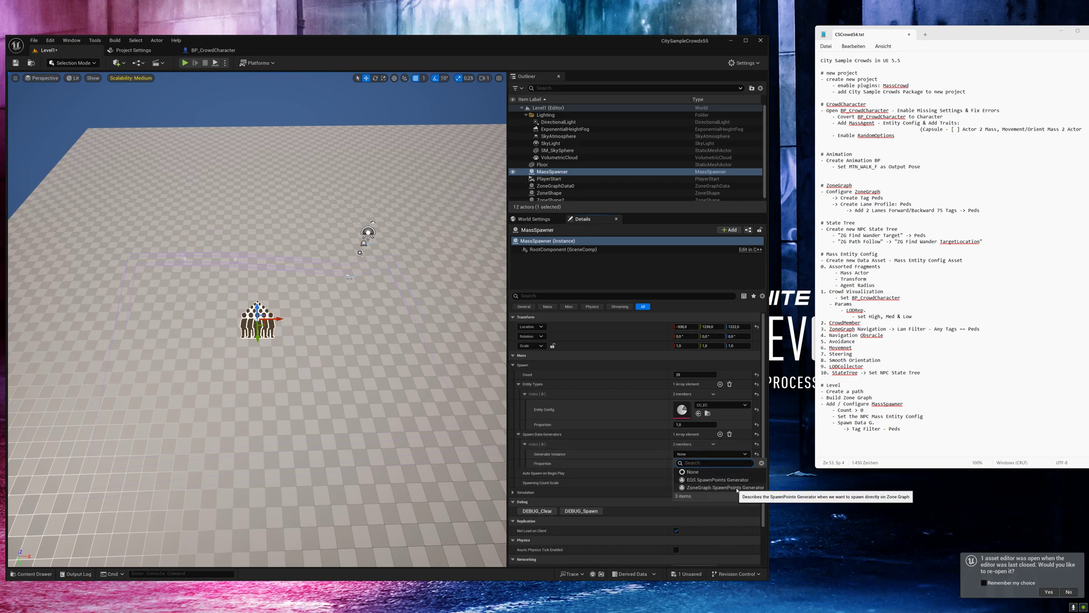
left_click(737, 488)
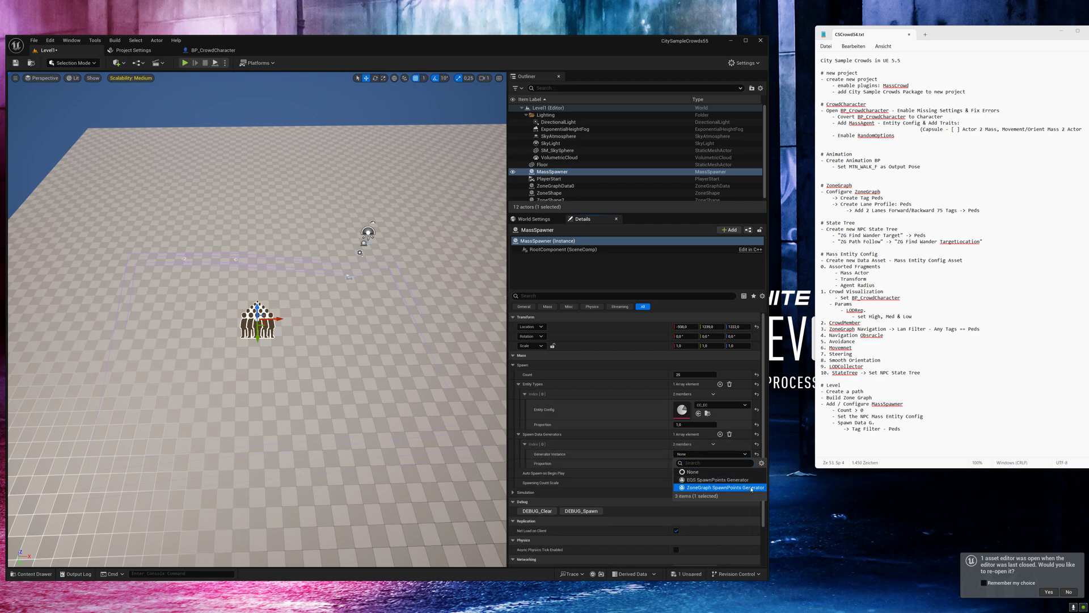
left_click(531, 453)
left_click(535, 464)
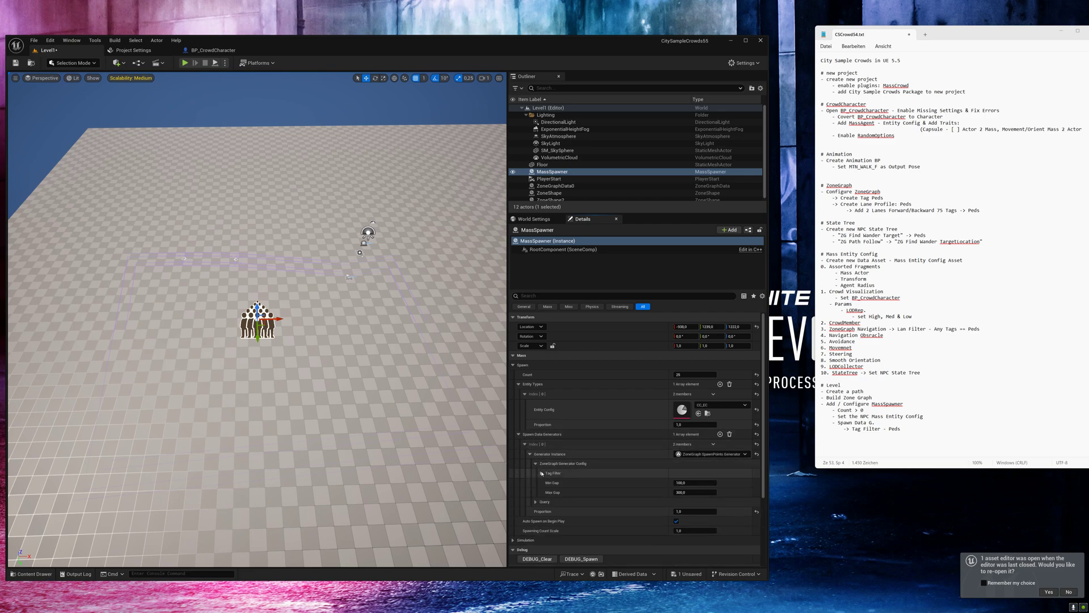
left_click(541, 473)
left_click(706, 483)
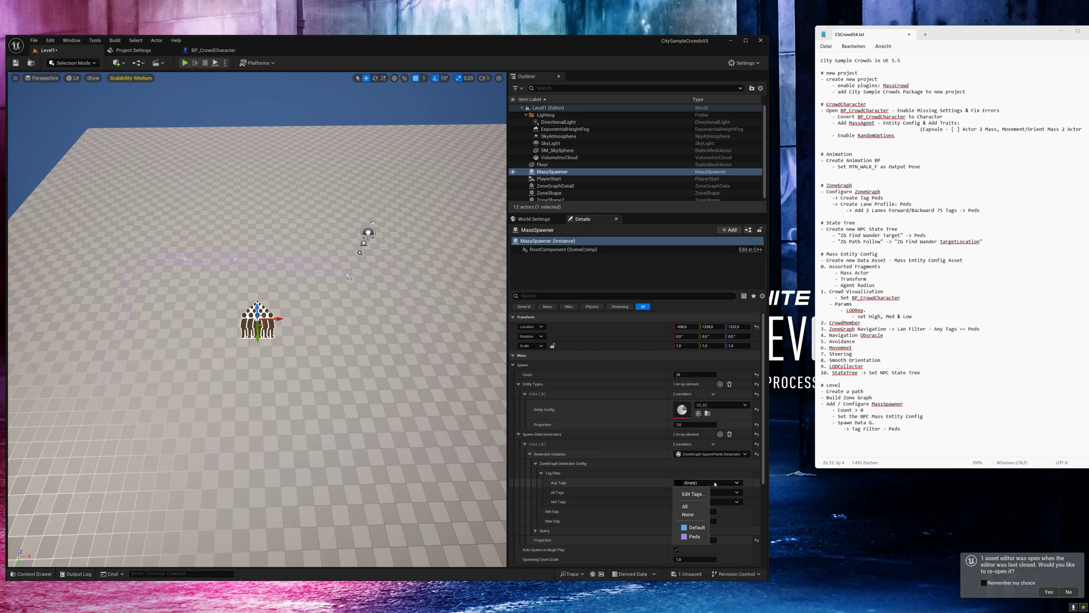
left_click(691, 536)
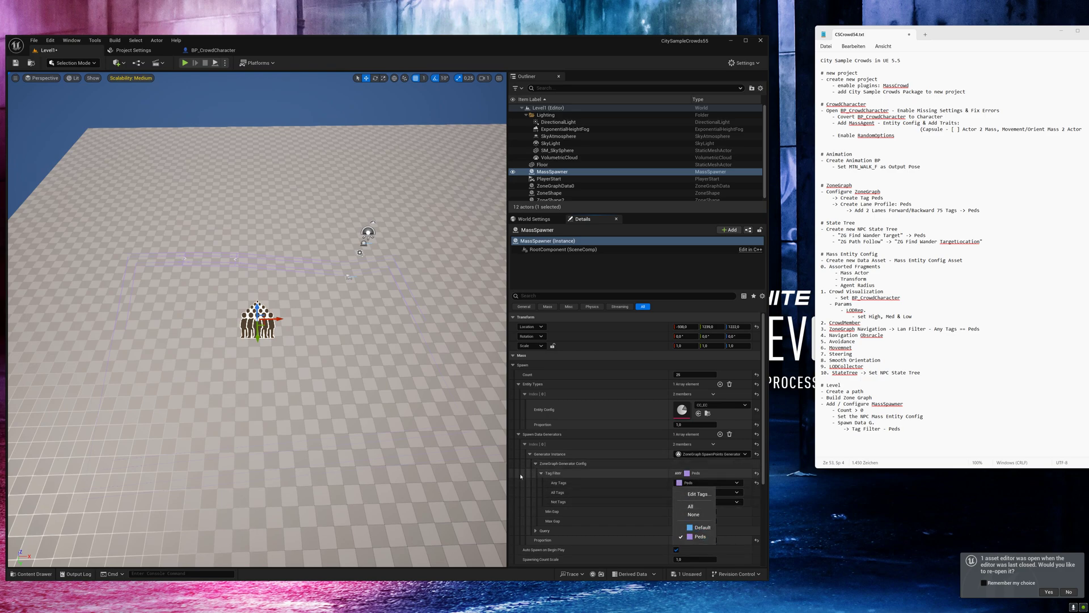
left_click(16, 65)
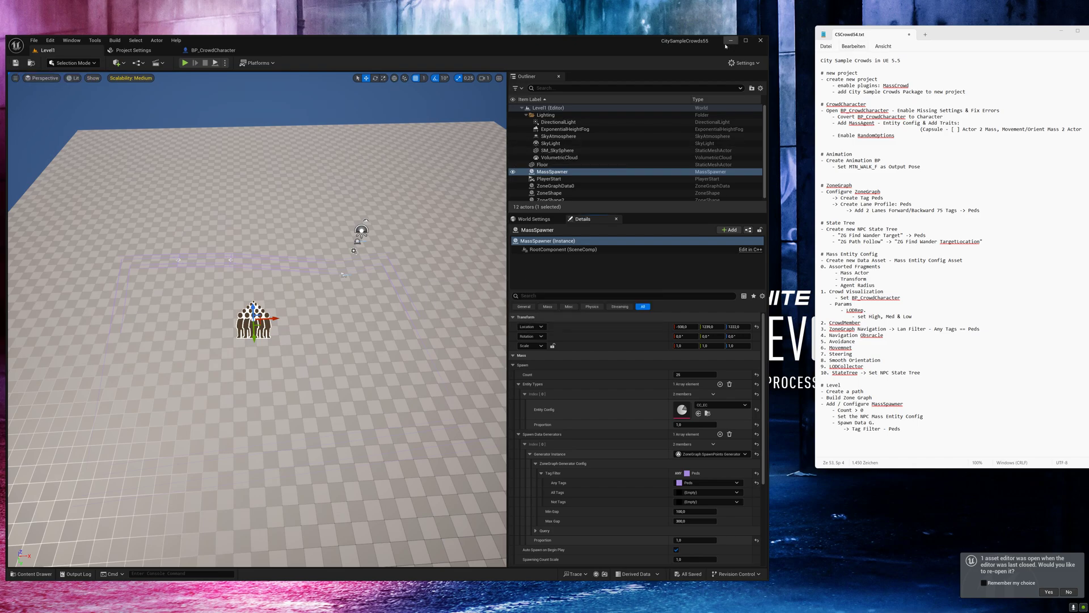
Maximize the editor and play-test Level1, walking the silver character into the crowd
left_click(745, 40)
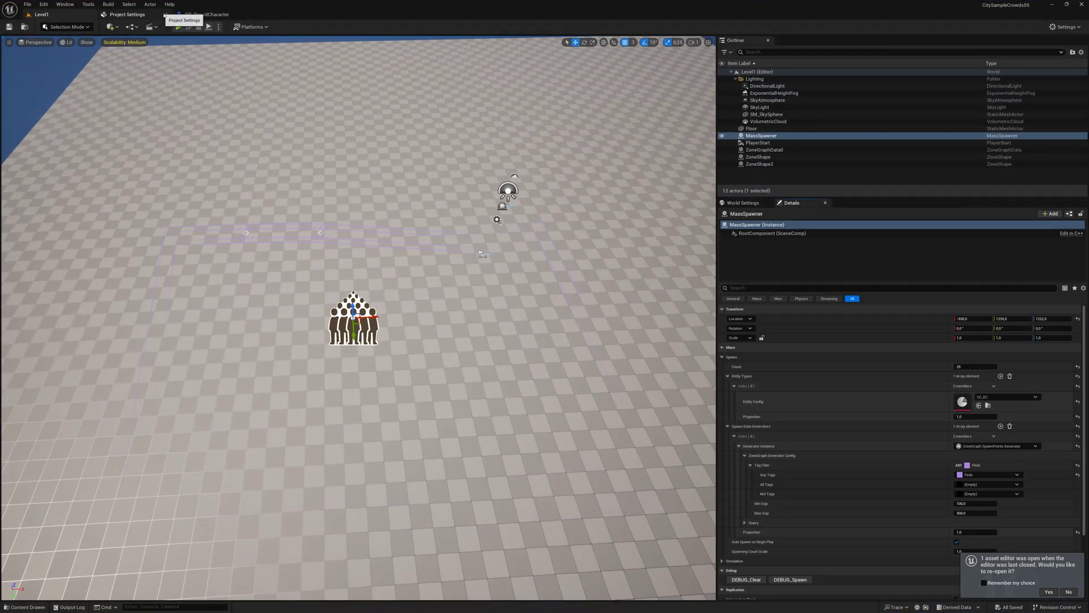
left_click(177, 27)
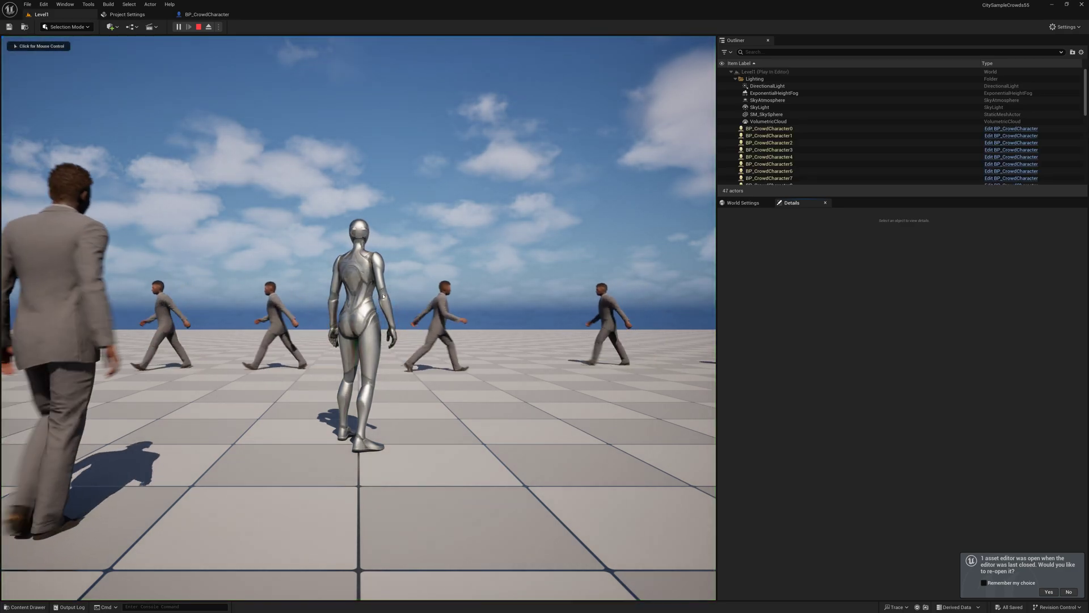
left_click(391, 299)
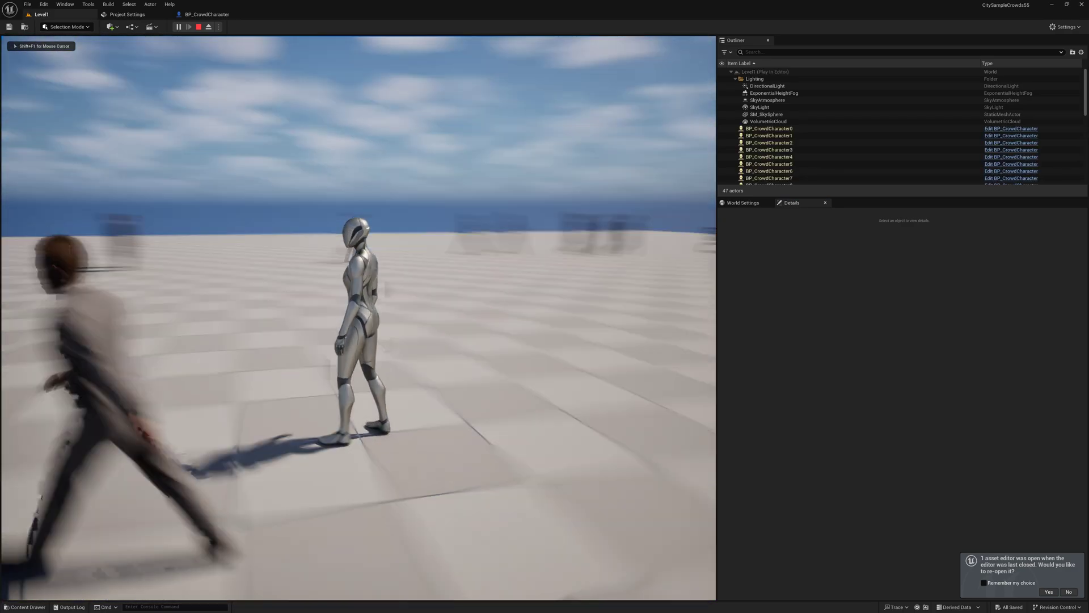
key("w")
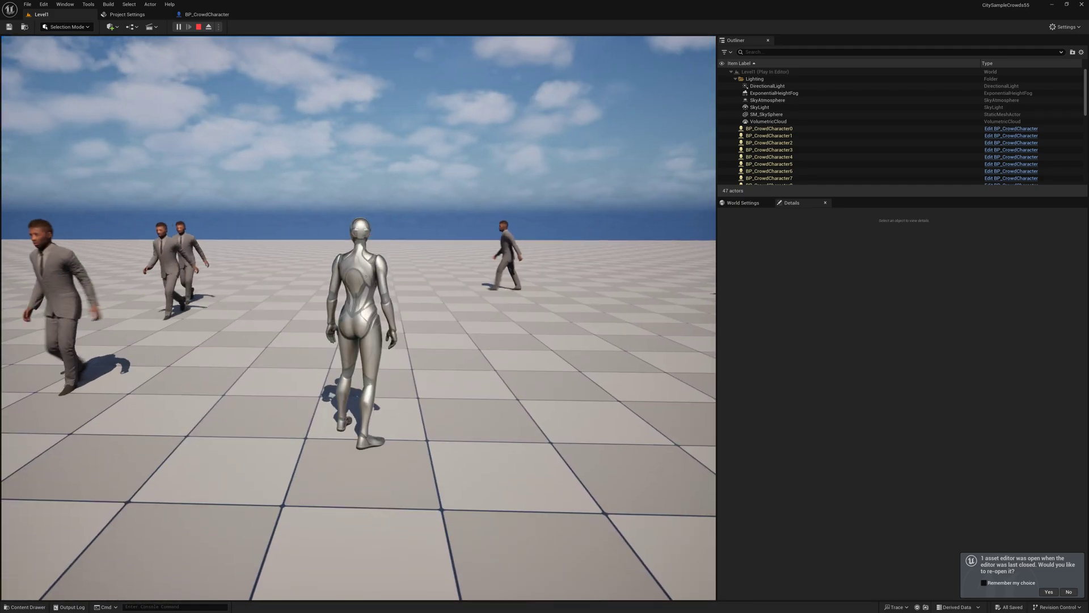
key("Escape")
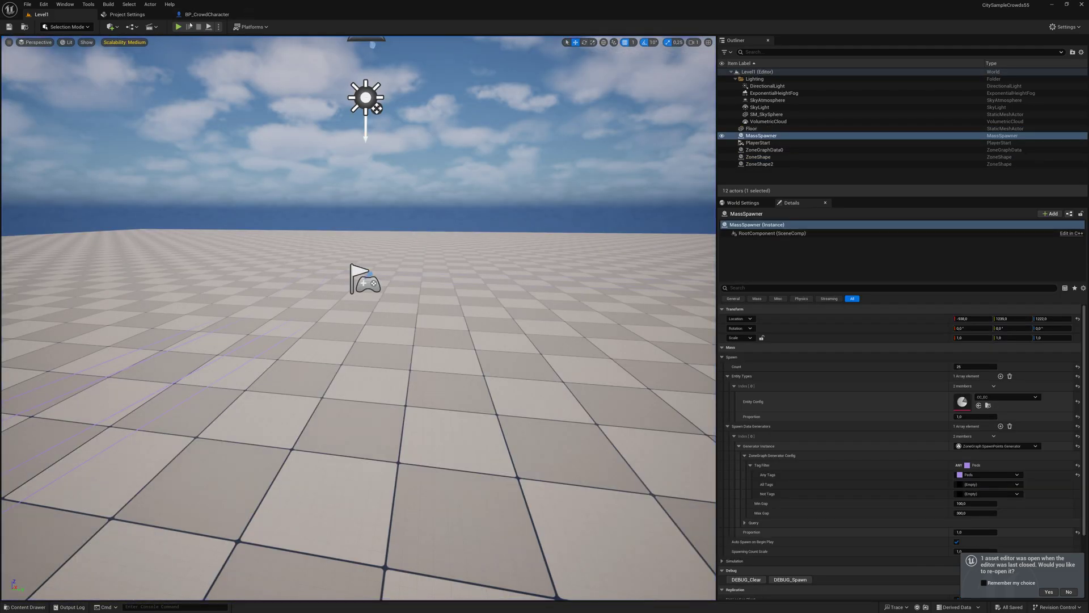
Make BP_CrowdCharacter's RandomOptions variable default to true, then compile and save the blueprint
left_click(243, 13)
left_click(82, 220)
type("rando")
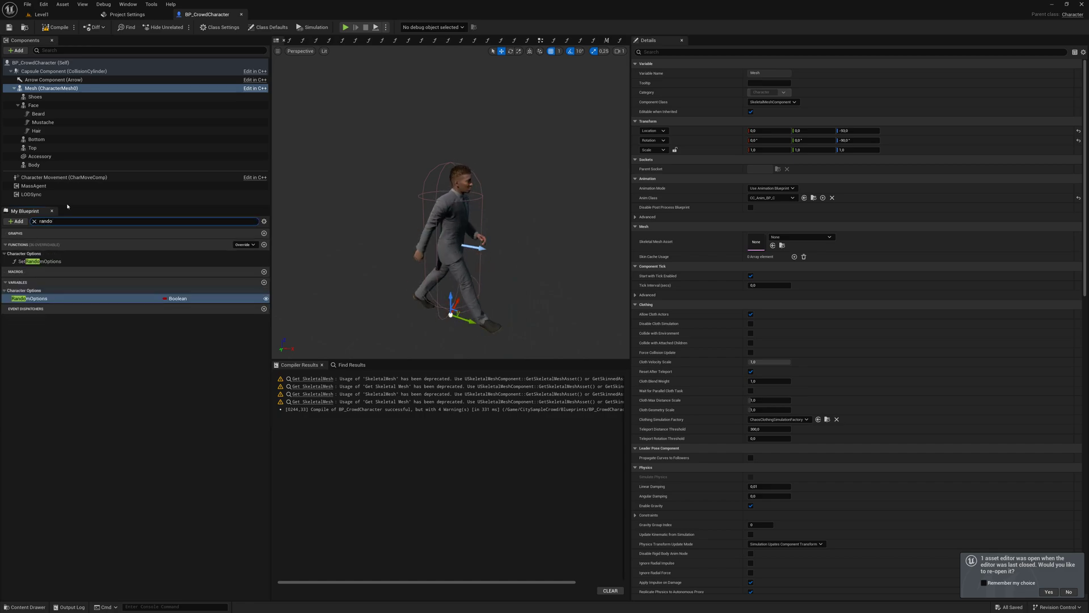
left_click(96, 312)
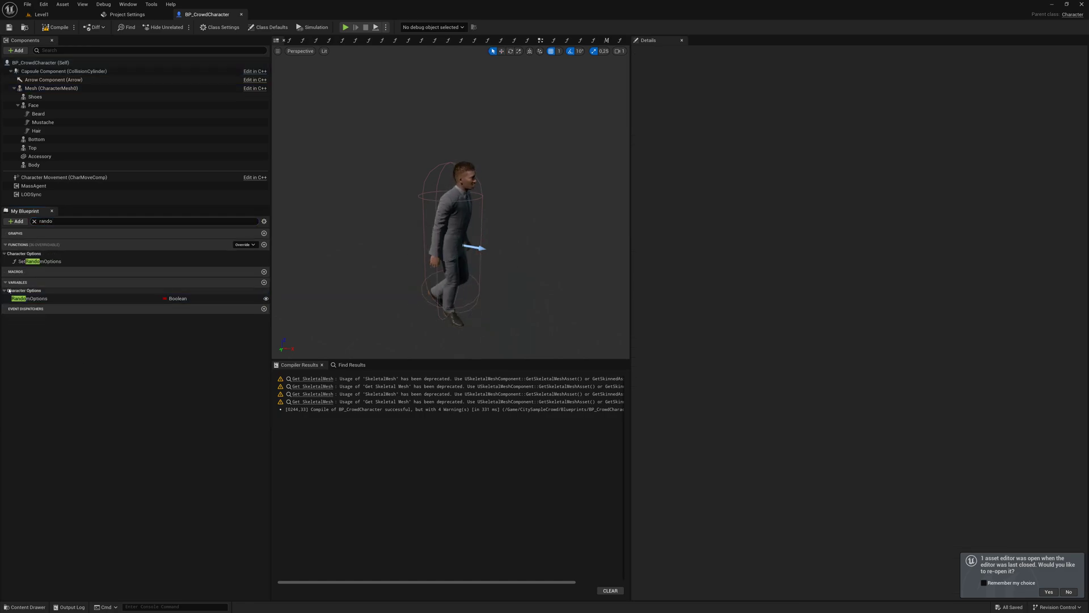
left_click(57, 298)
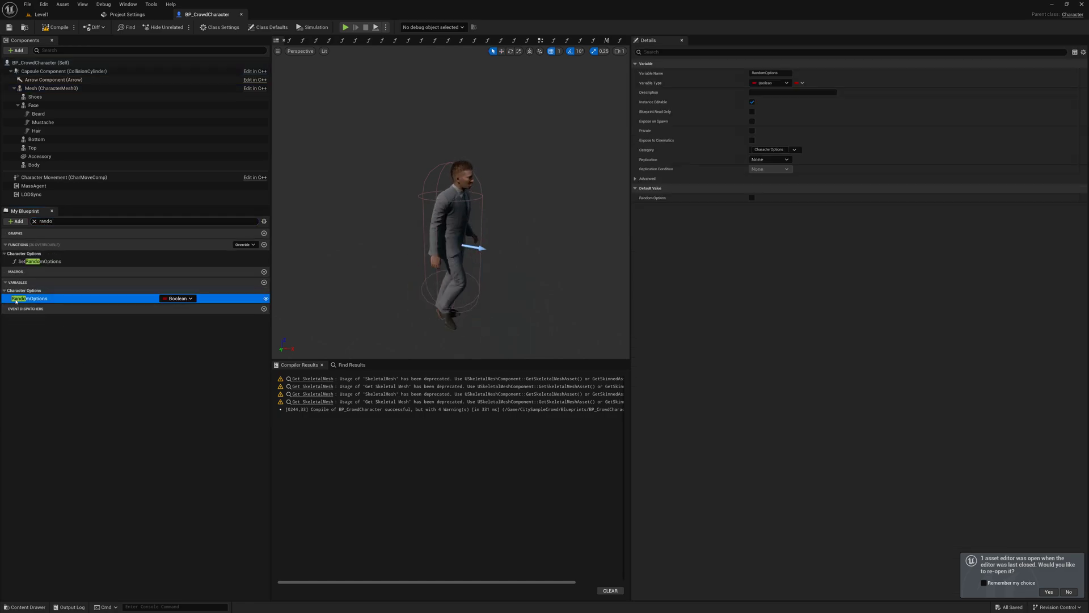
left_click(752, 199)
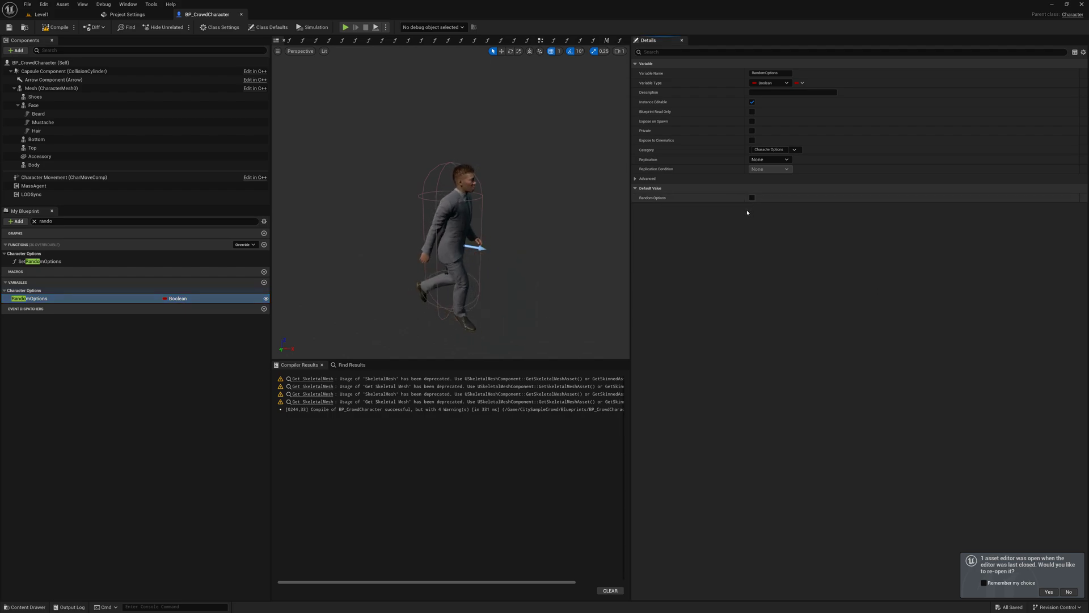
left_click(752, 198)
left_click(57, 27)
Back in Level1, play-test to inspect the randomized crowd, stop, and launch another play session
left_click(39, 15)
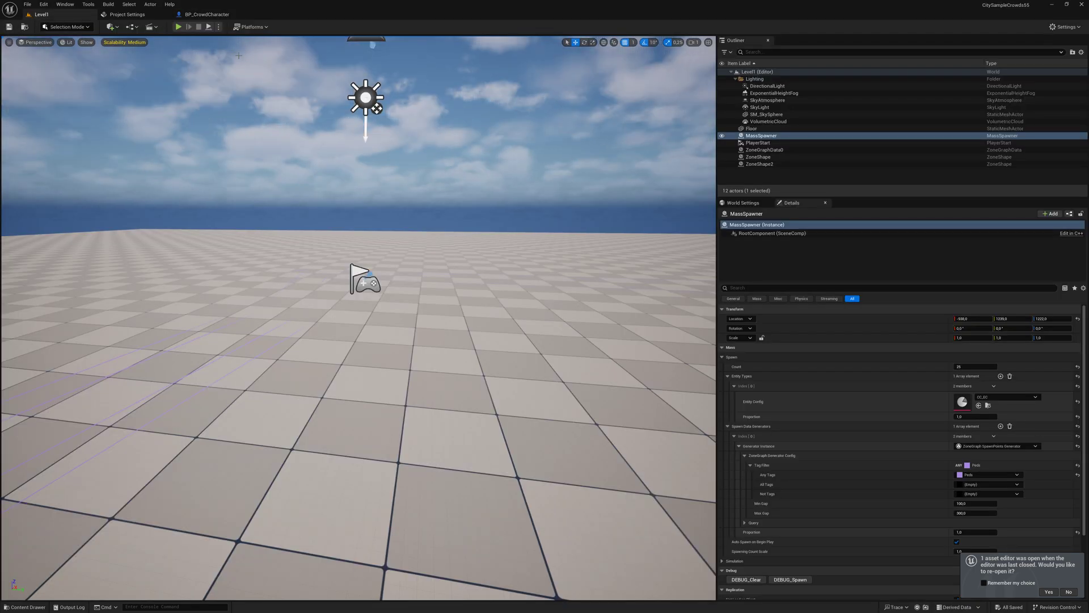
left_click(183, 28)
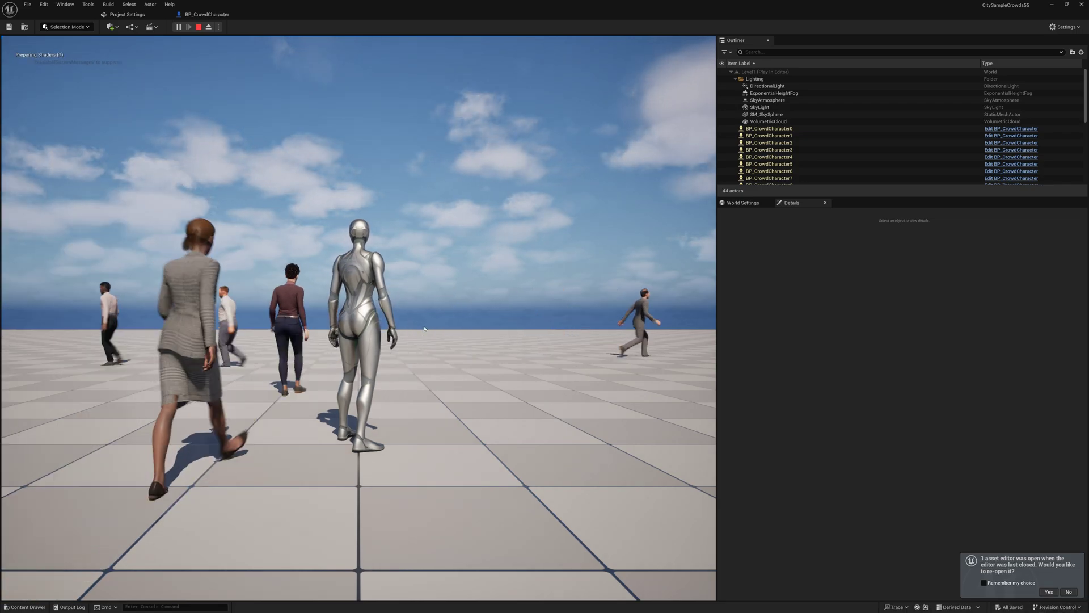
left_click(425, 329)
key("w")
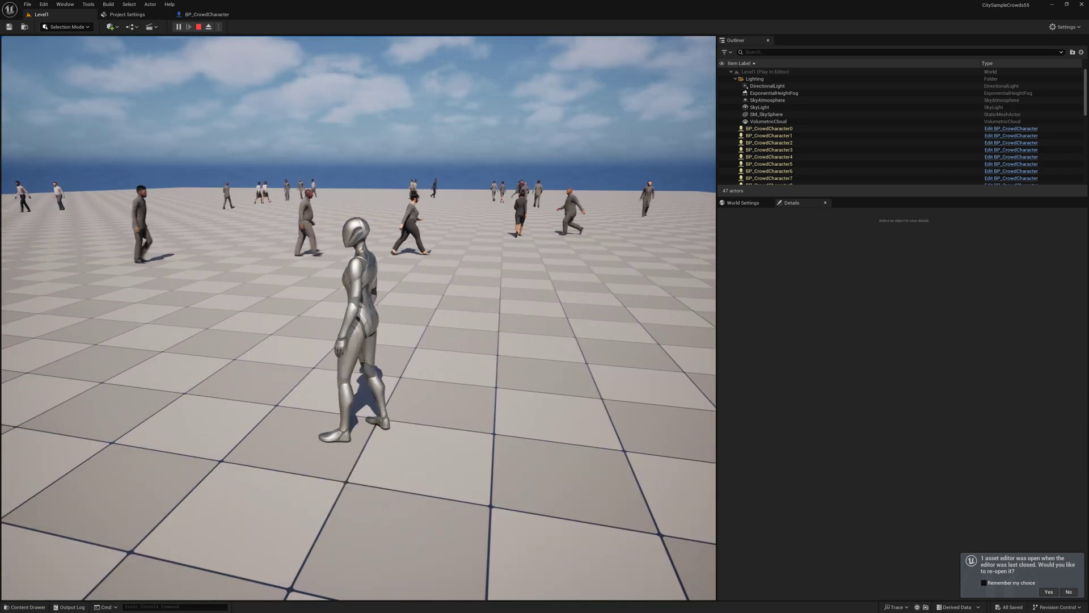
key("Escape")
left_click(178, 27)
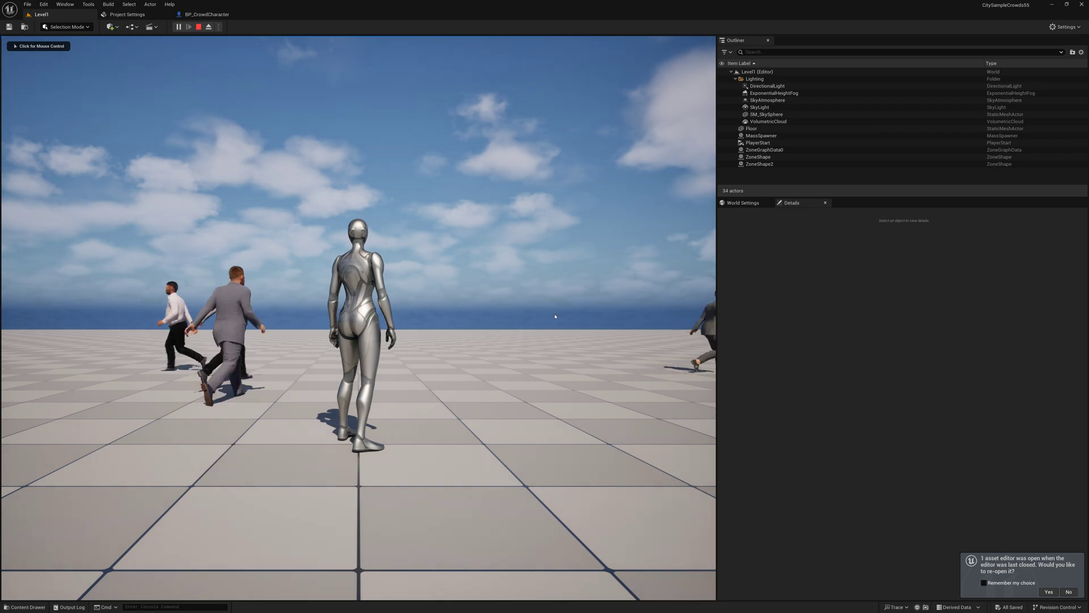
Run the silver character back and forth with W and S to watch the randomized crowd walking
left_click(477, 357)
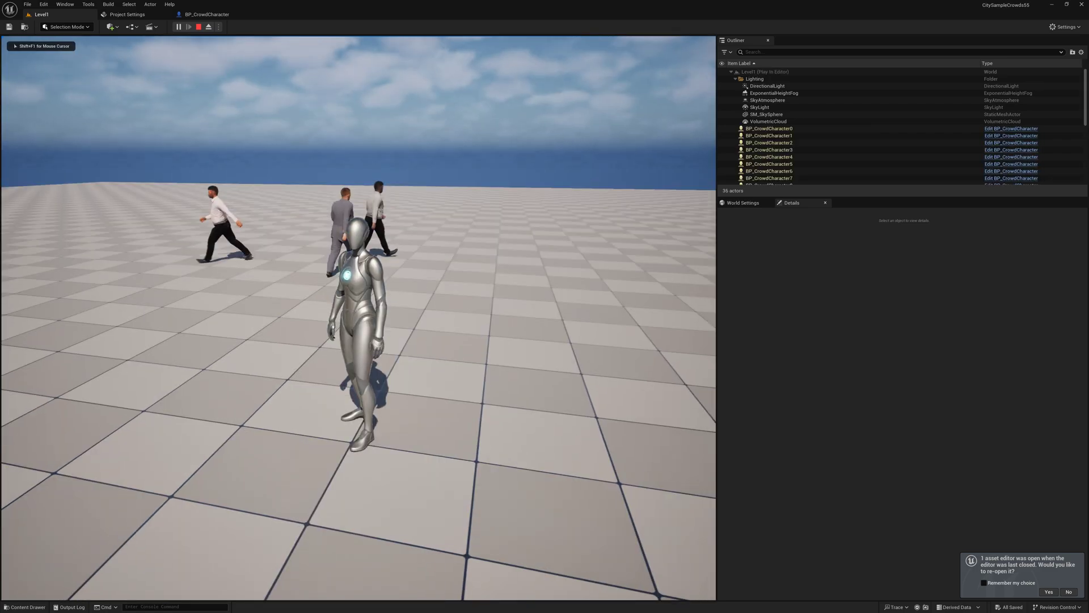
key("s")
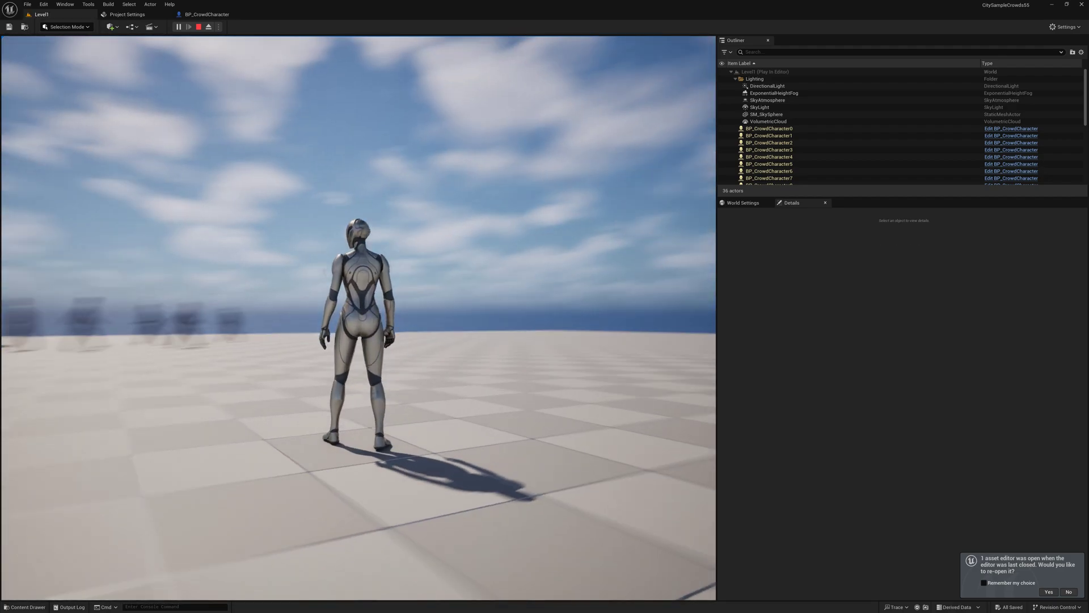
key("w")
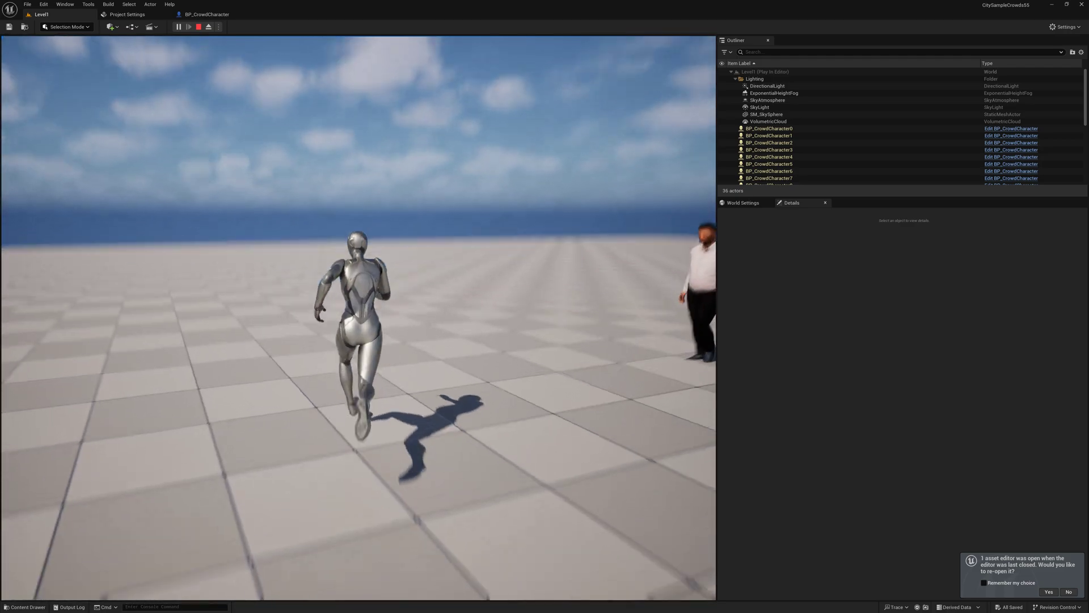
key("s")
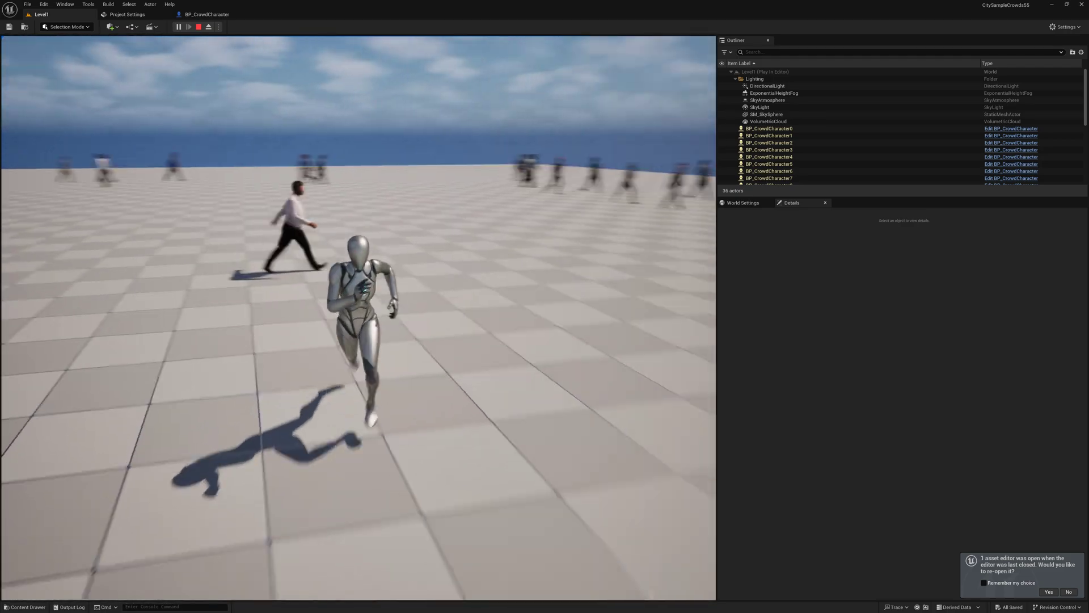
key("w")
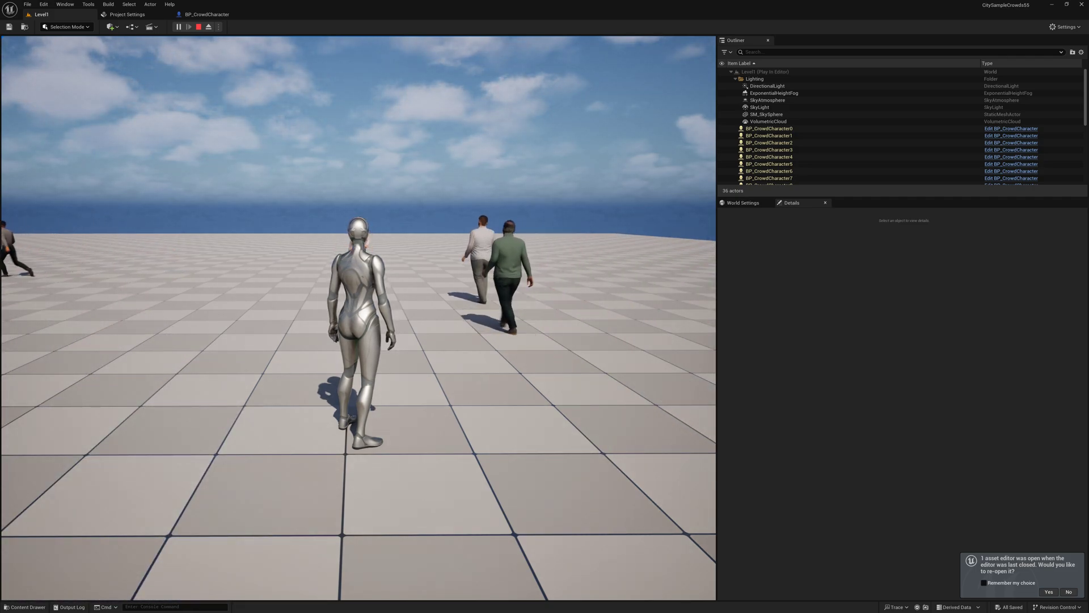
key("w")
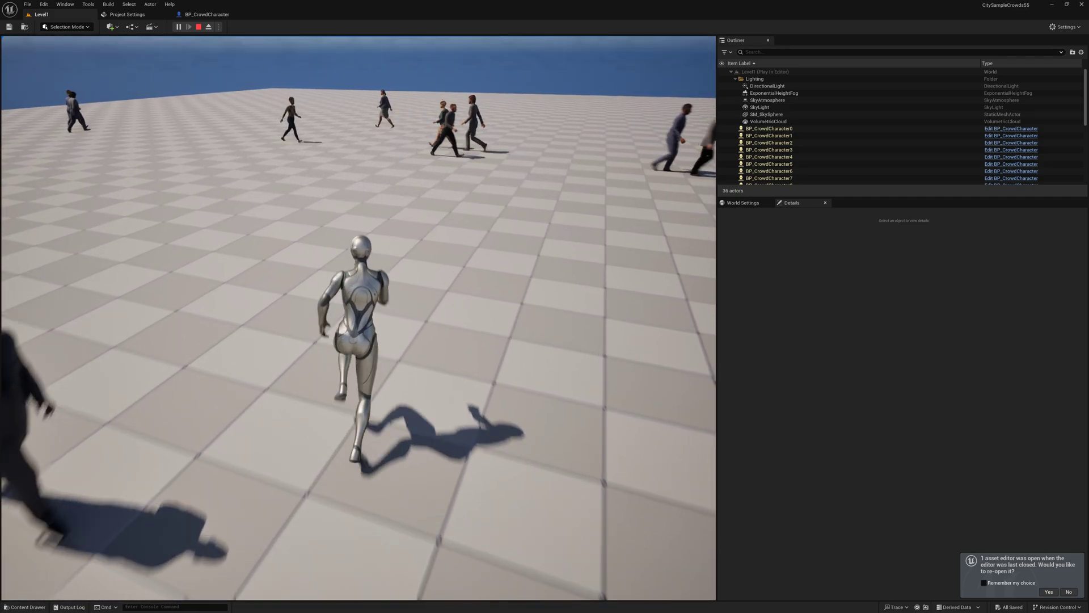